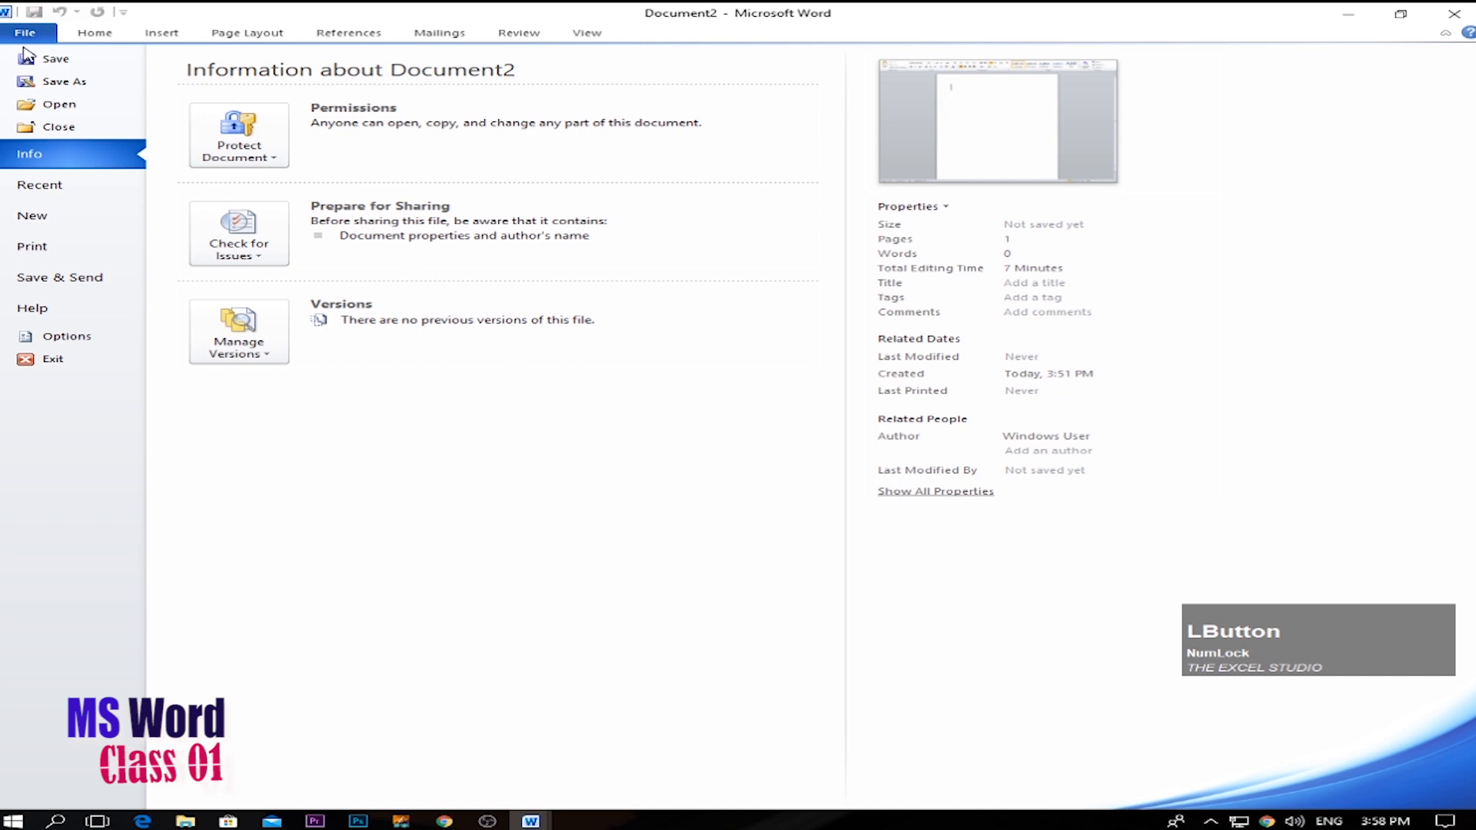
Create a new document from the Blank document template.
click(34, 215)
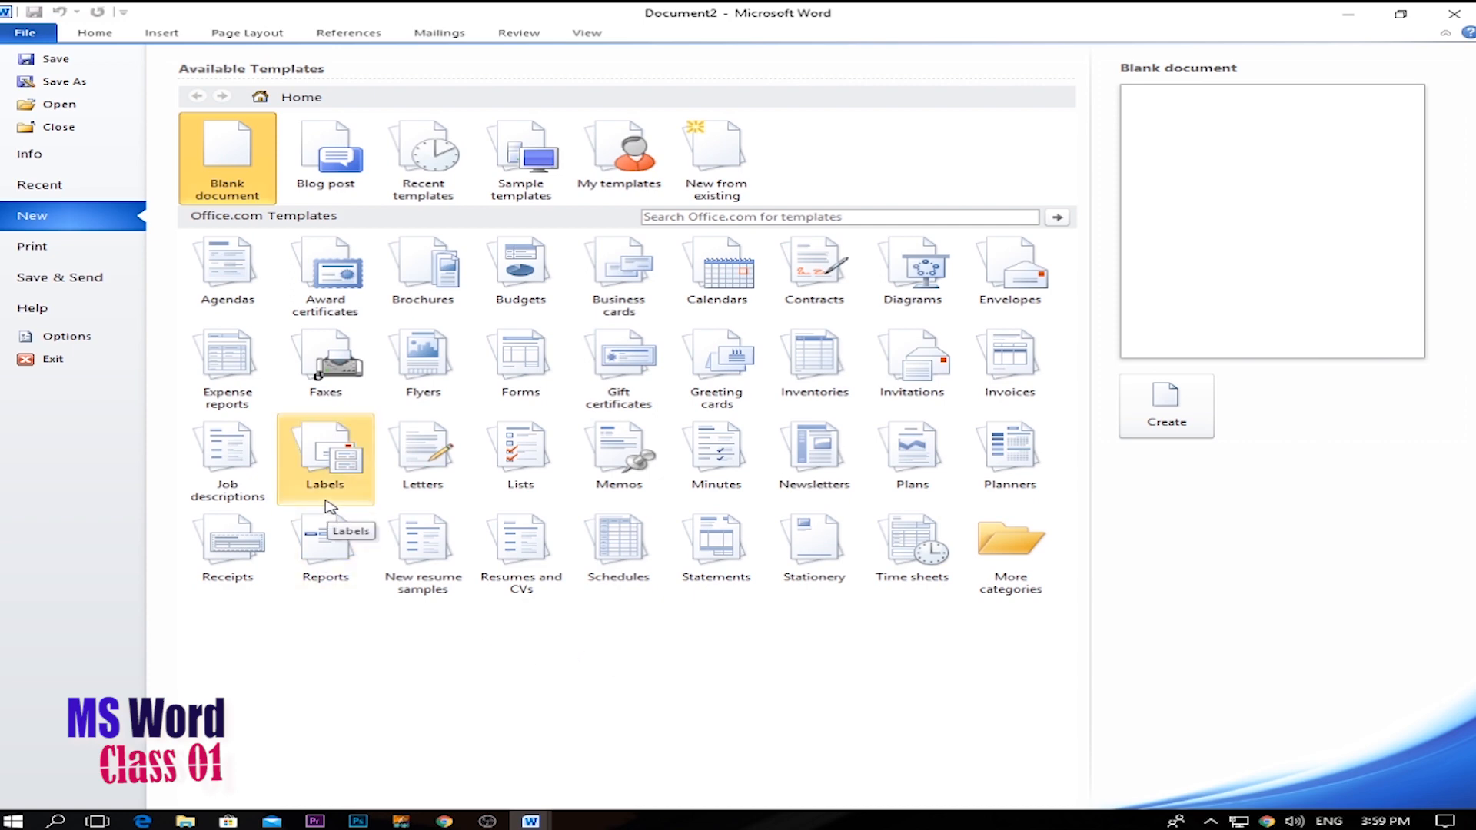
double_click(236, 162)
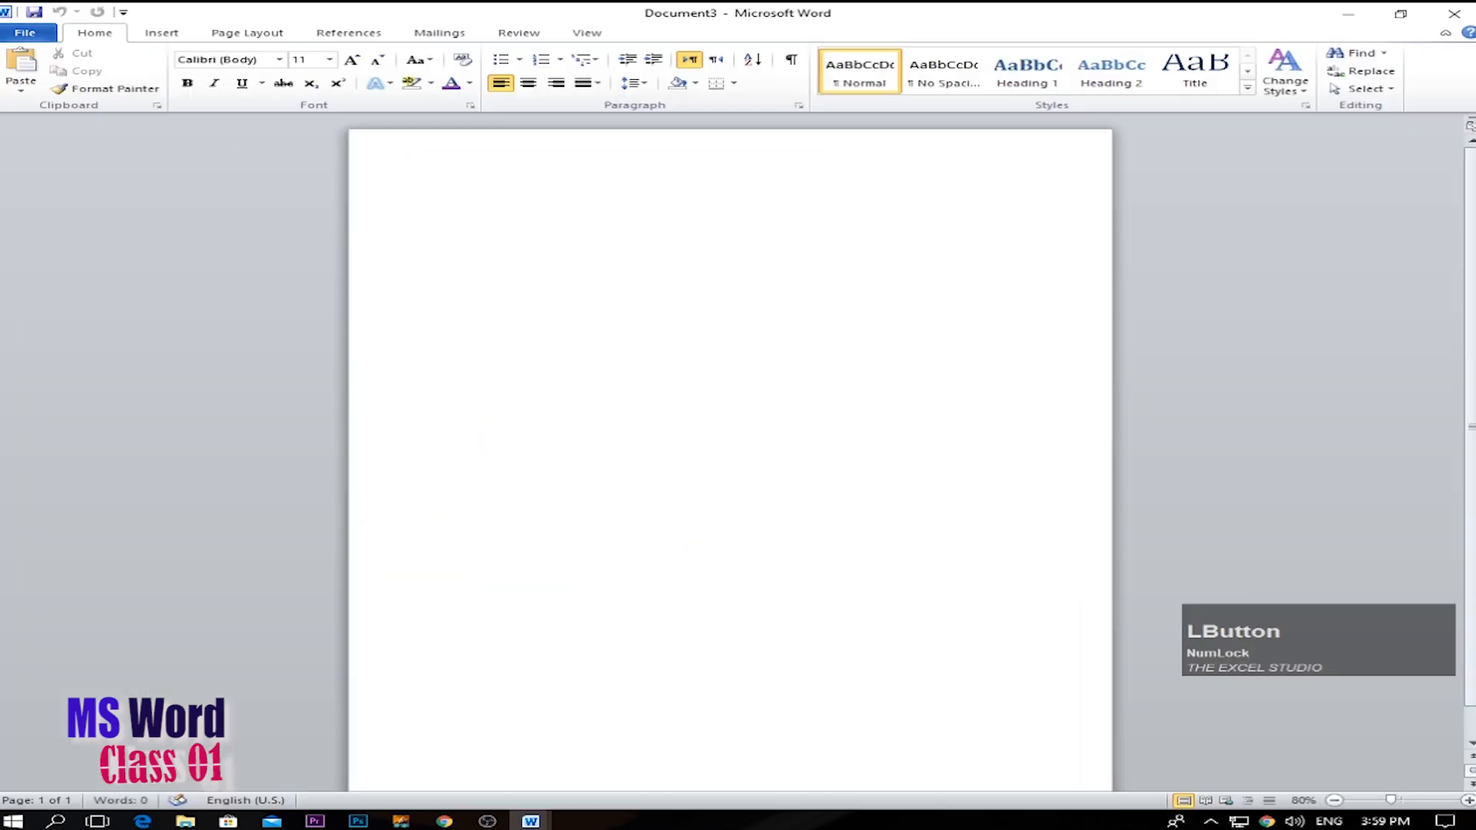
click(933, 572)
click(1320, 647)
drag(1320, 646, 1349, 717)
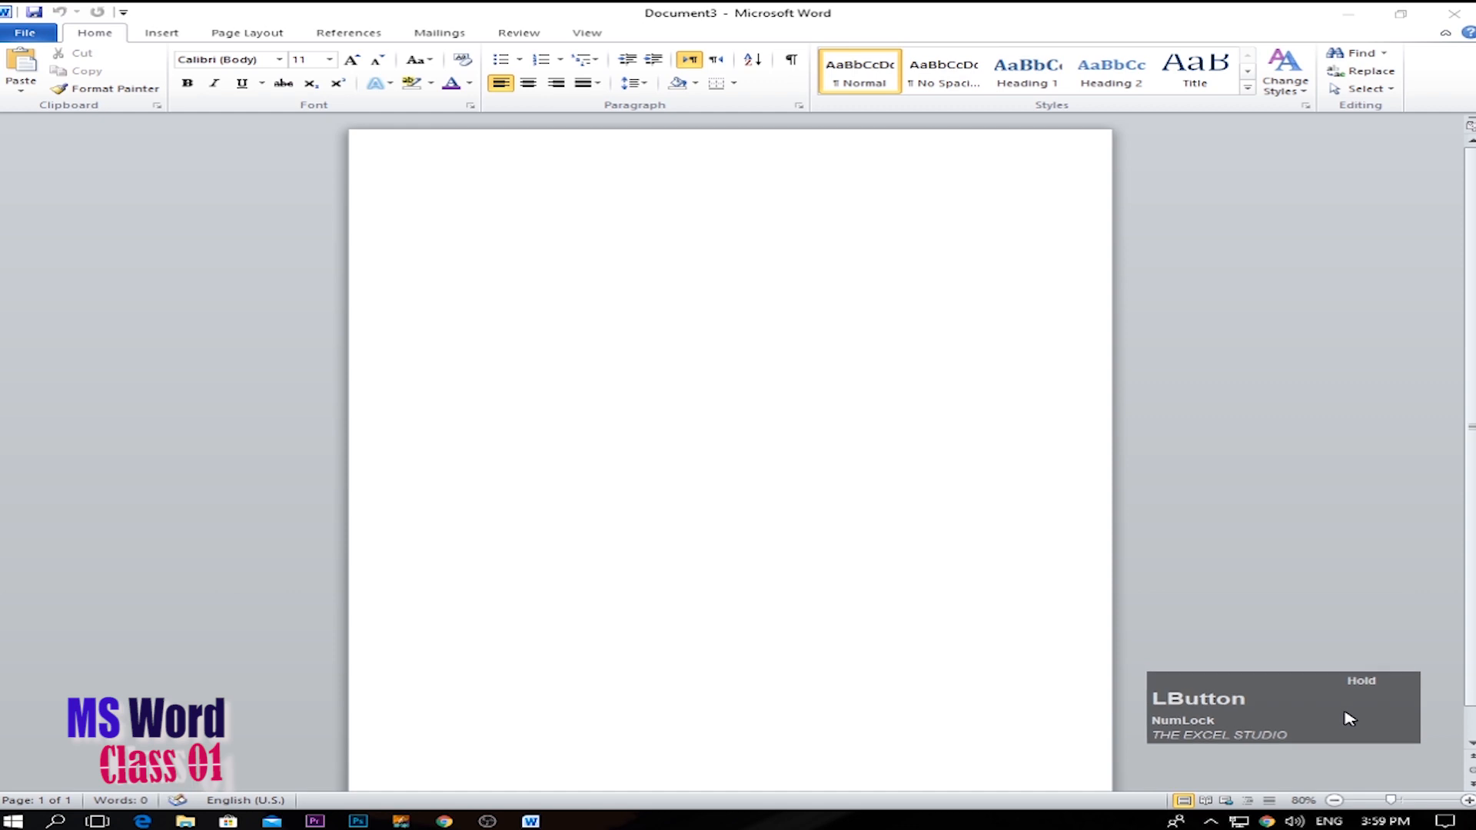
drag(1349, 719, 1353, 727)
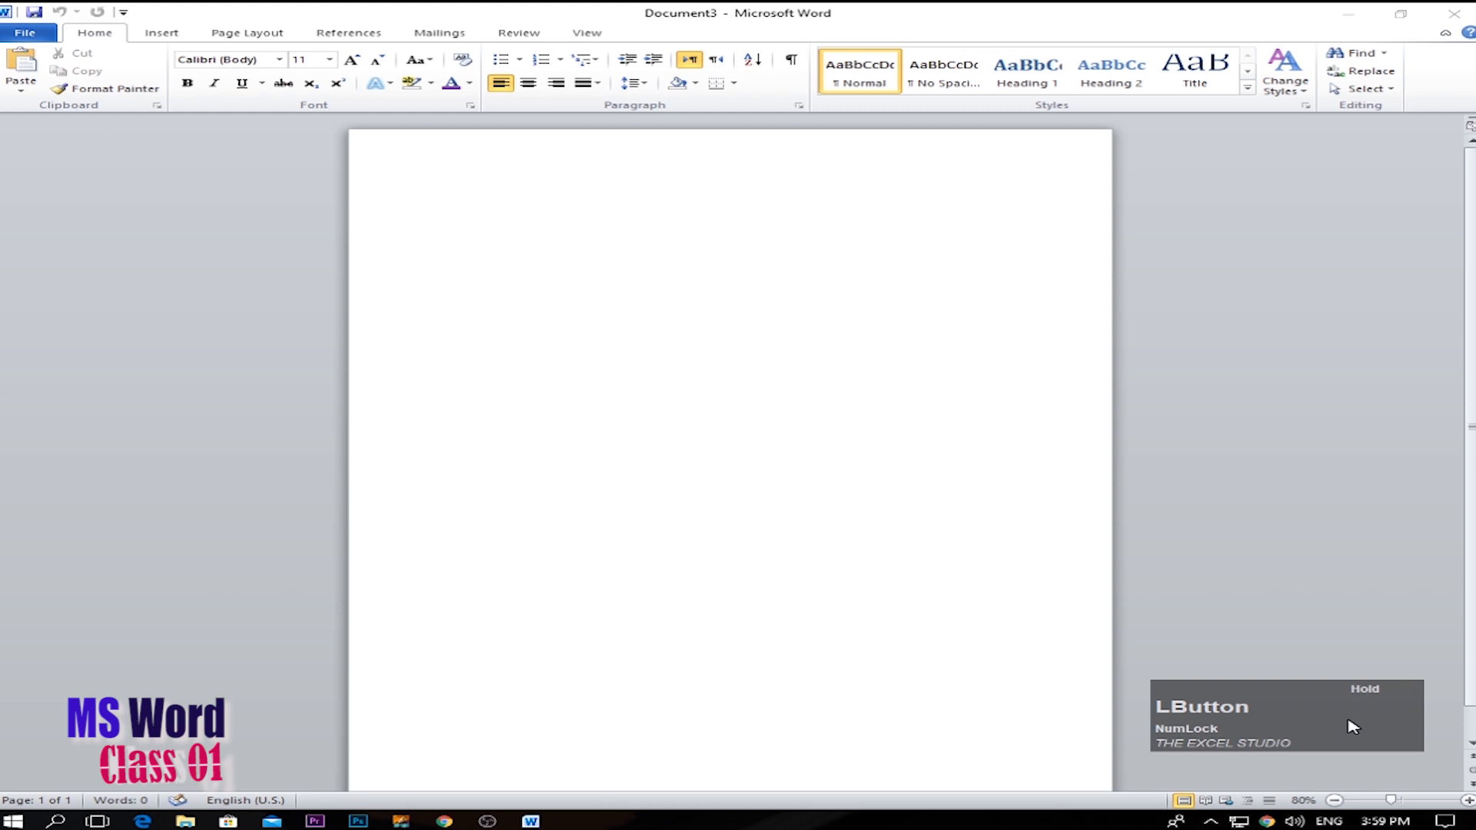
click(510, 339)
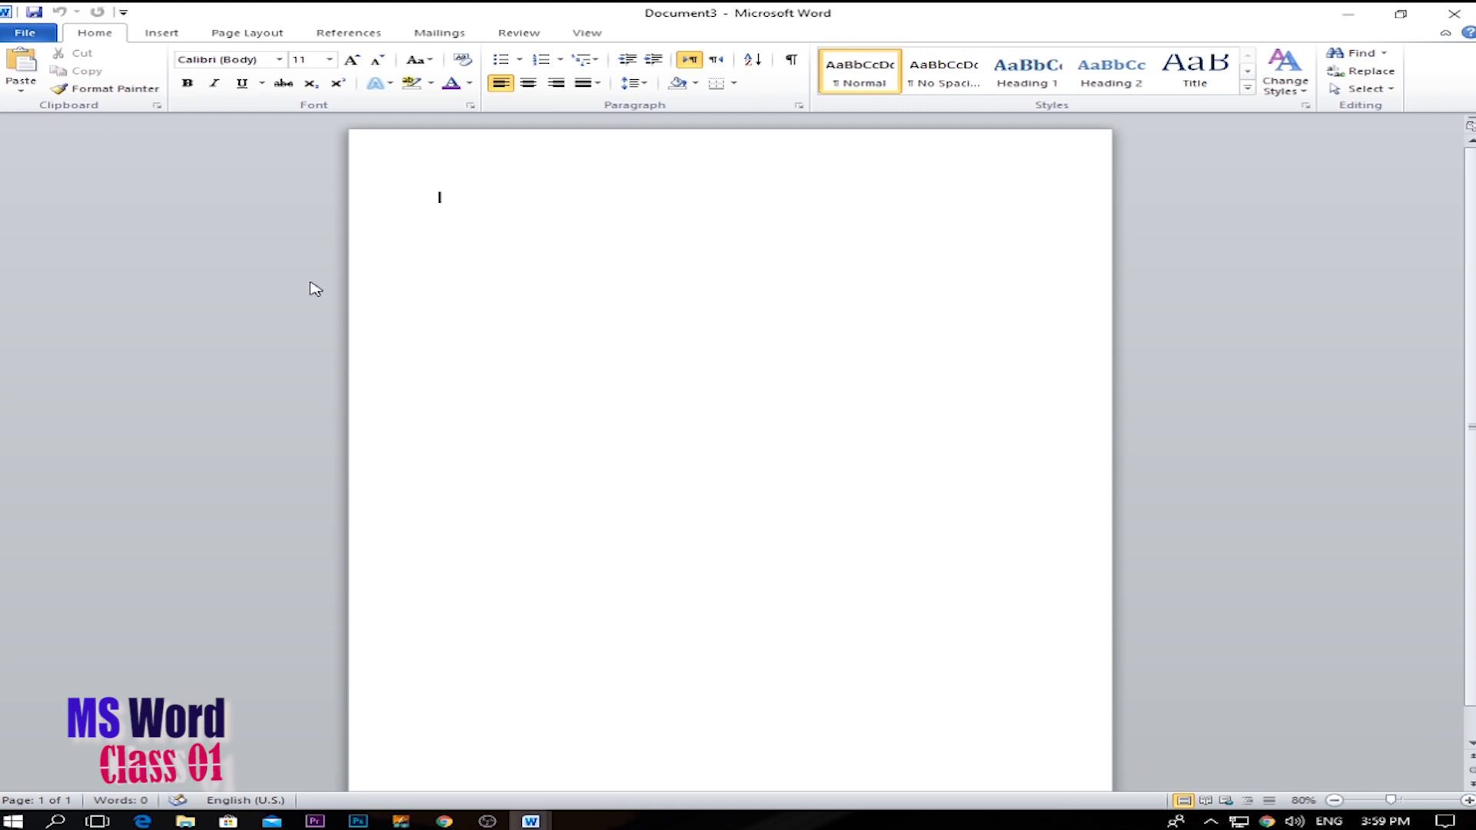
Look through the Insert, Page Layout, References, Mailings, Review and View command groups, ending on the Home commands.
click(25, 34)
click(88, 39)
click(163, 33)
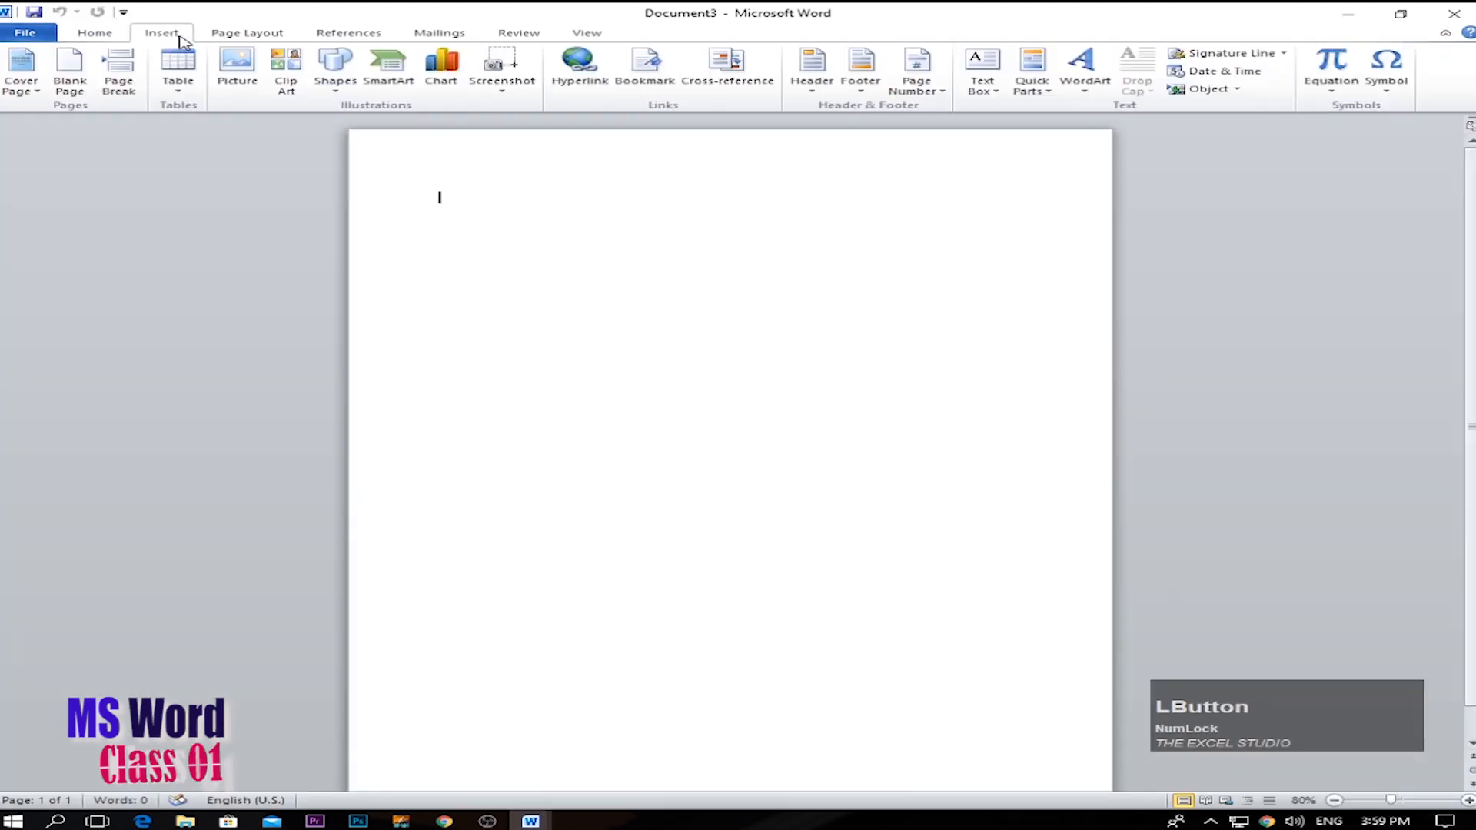
click(251, 33)
click(358, 37)
click(458, 35)
click(508, 35)
click(583, 35)
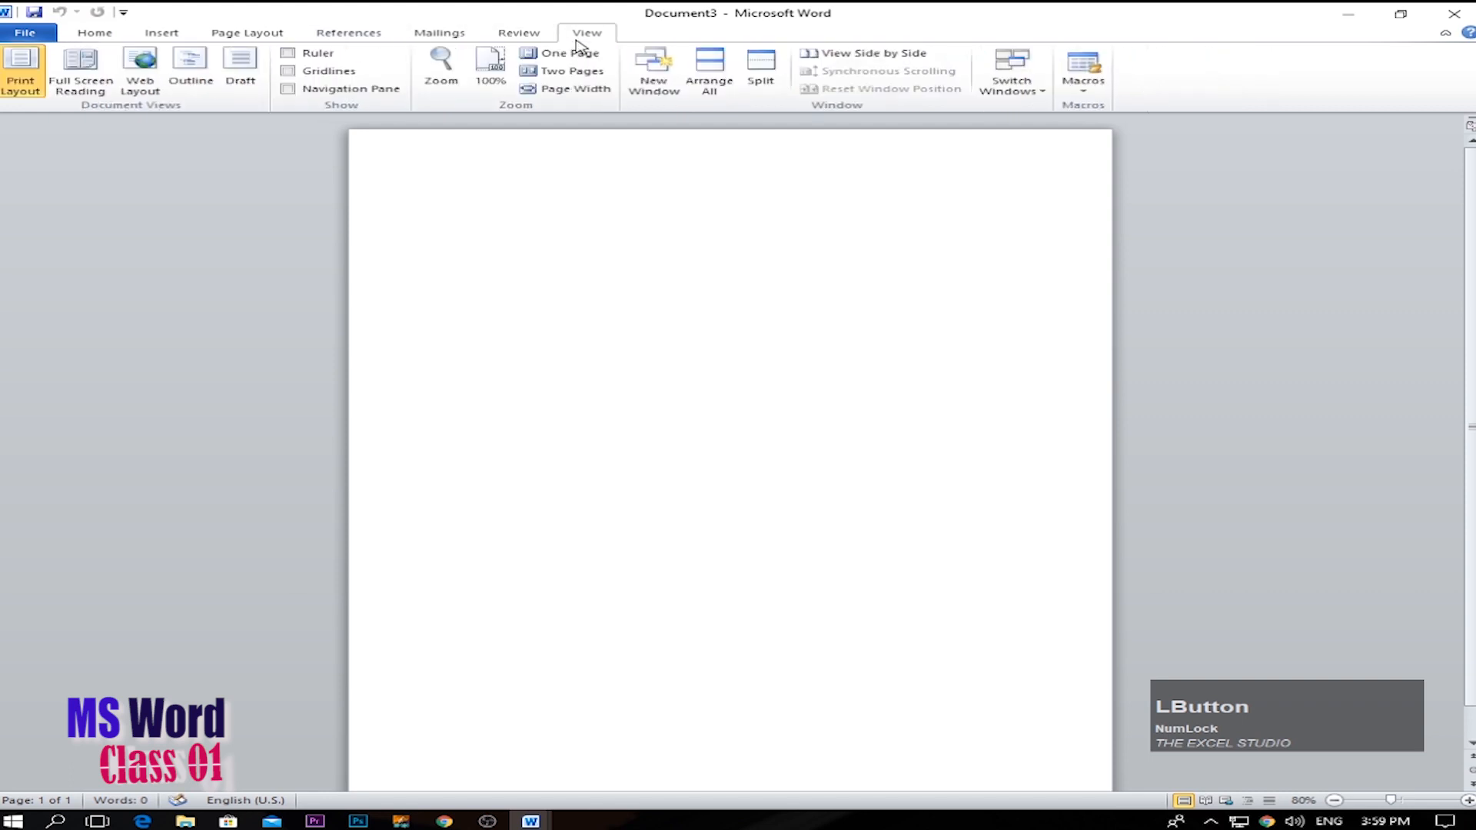
click(91, 34)
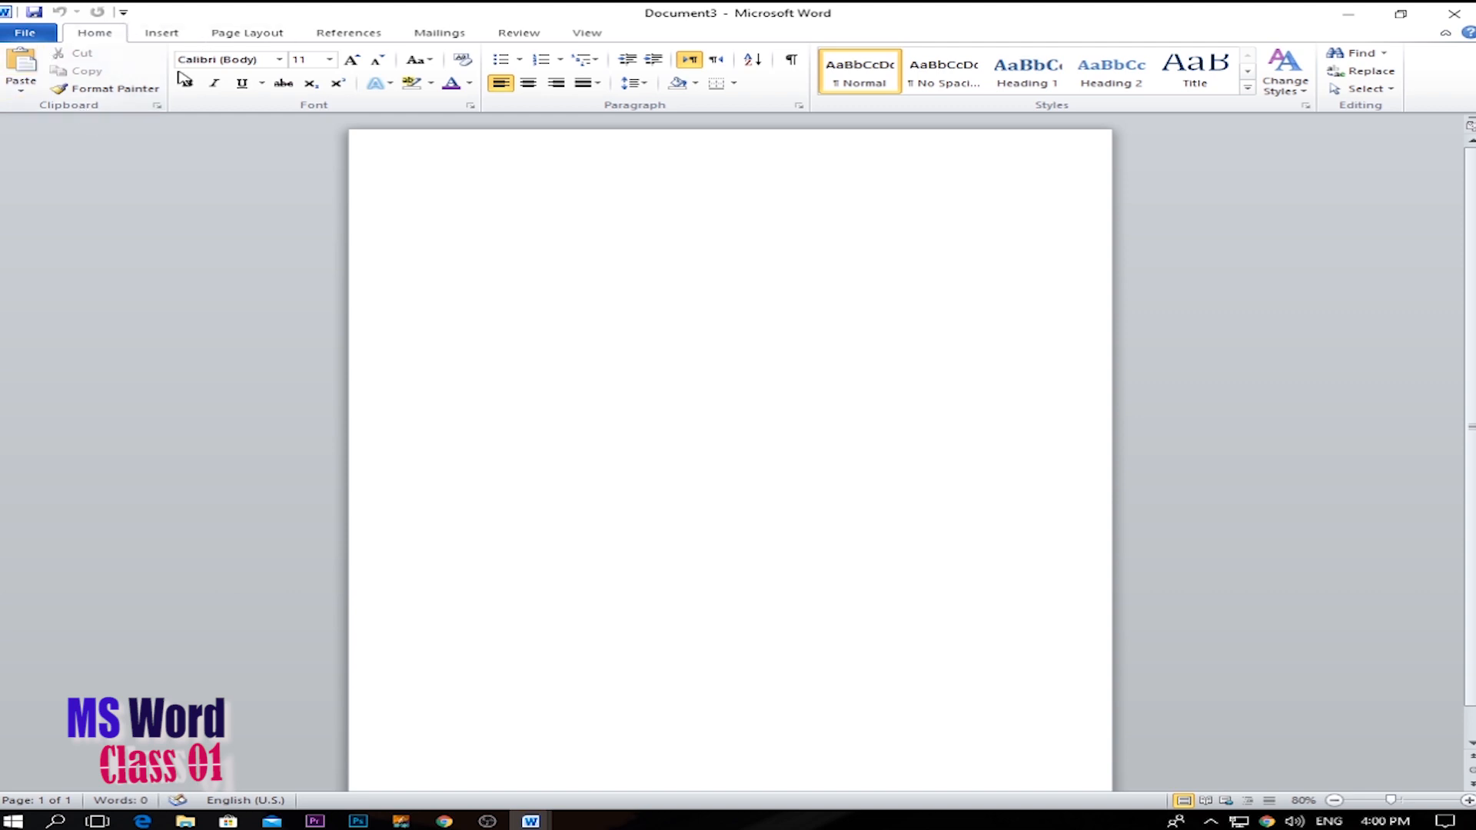
Increase the font size for new text in the empty document to 18.
click(311, 83)
click(354, 62)
click(354, 62)
click(355, 61)
click(354, 62)
Write the sentence "A QUICK BROWN FOX JUMPS OVER THE LAZY DOG." in capitals on the first line.
key(Caps_Lock)
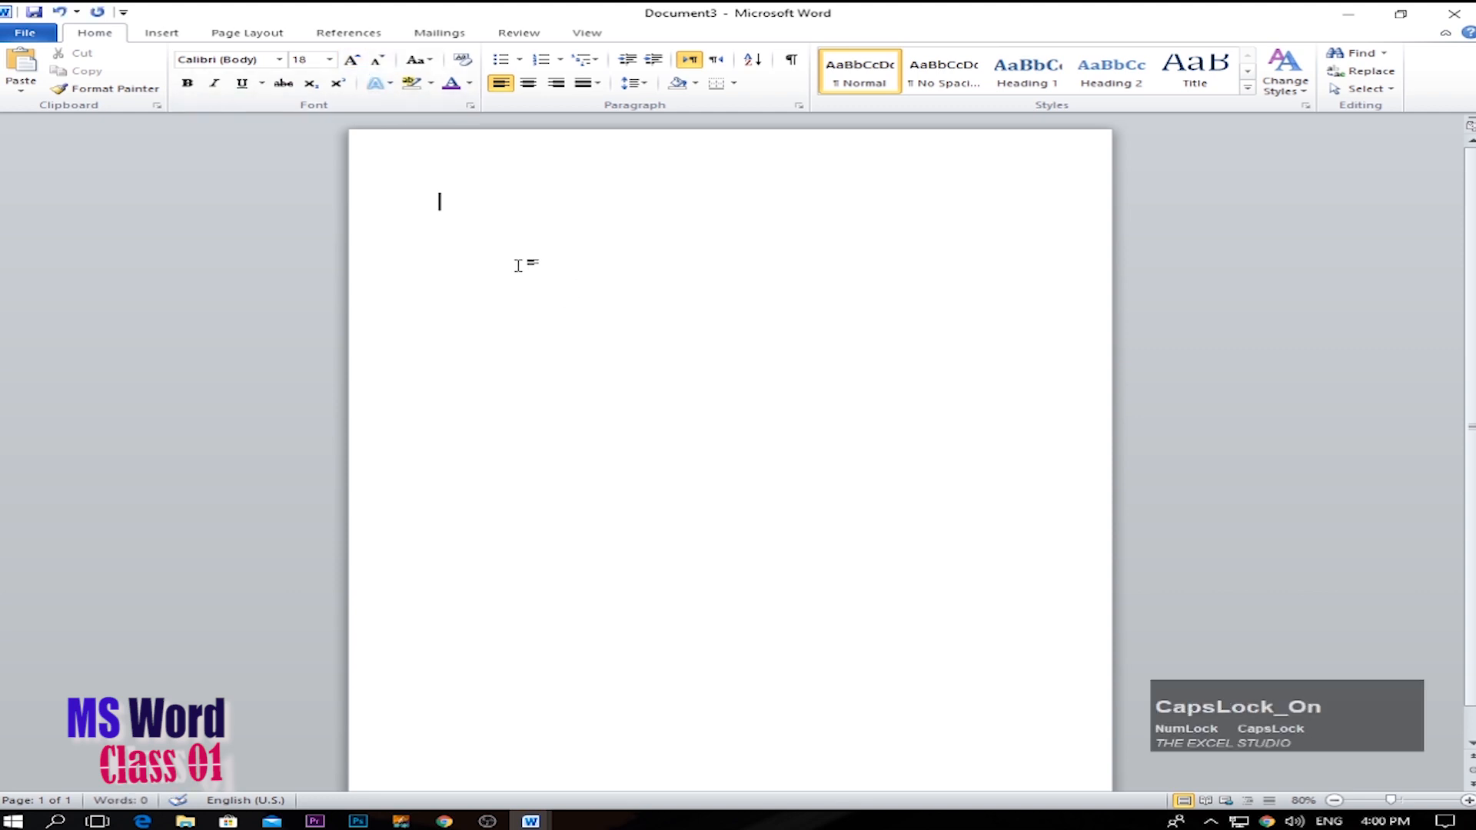
text(A QUIC)
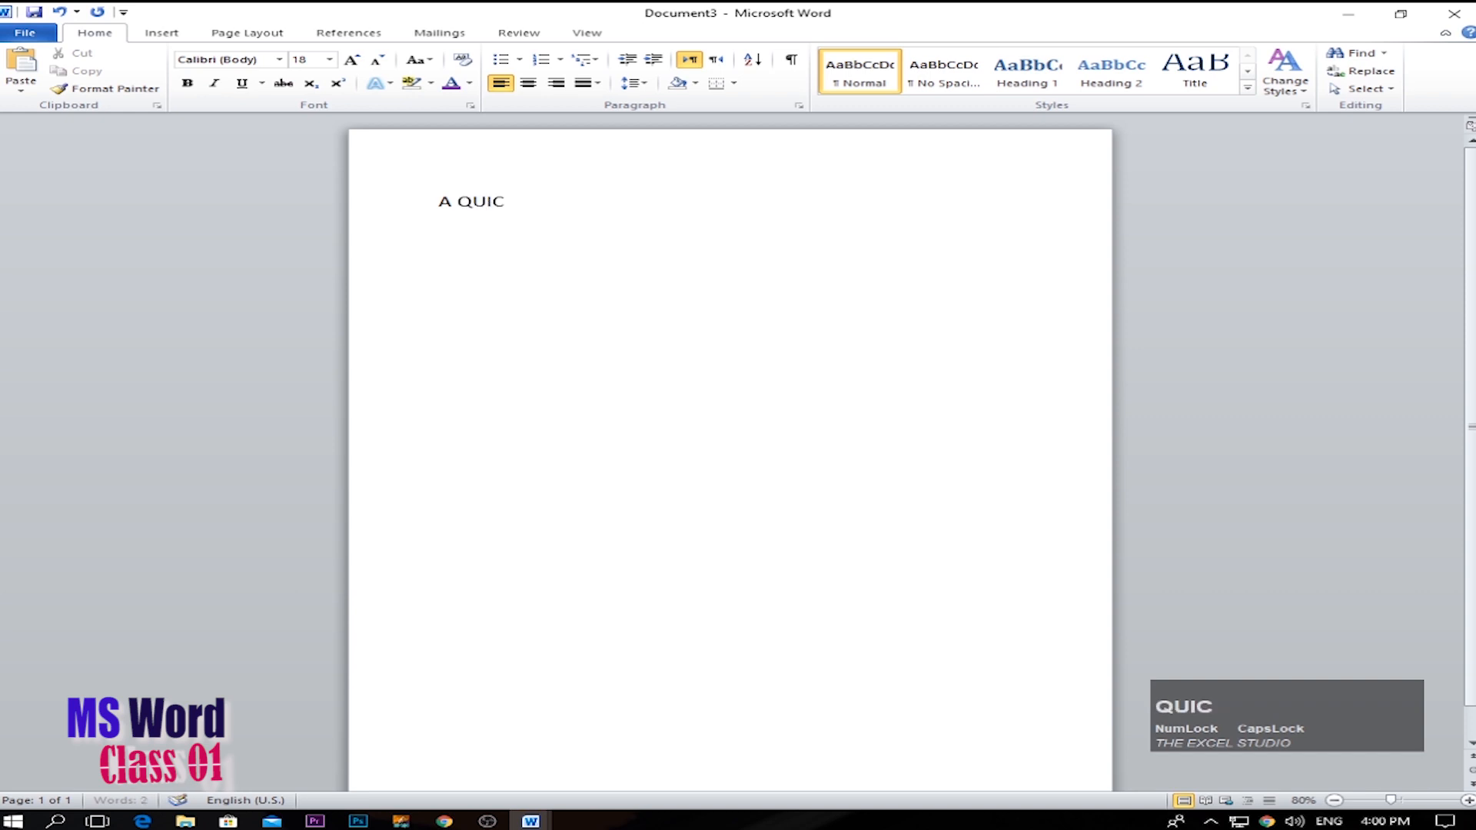
text(K BROWN )
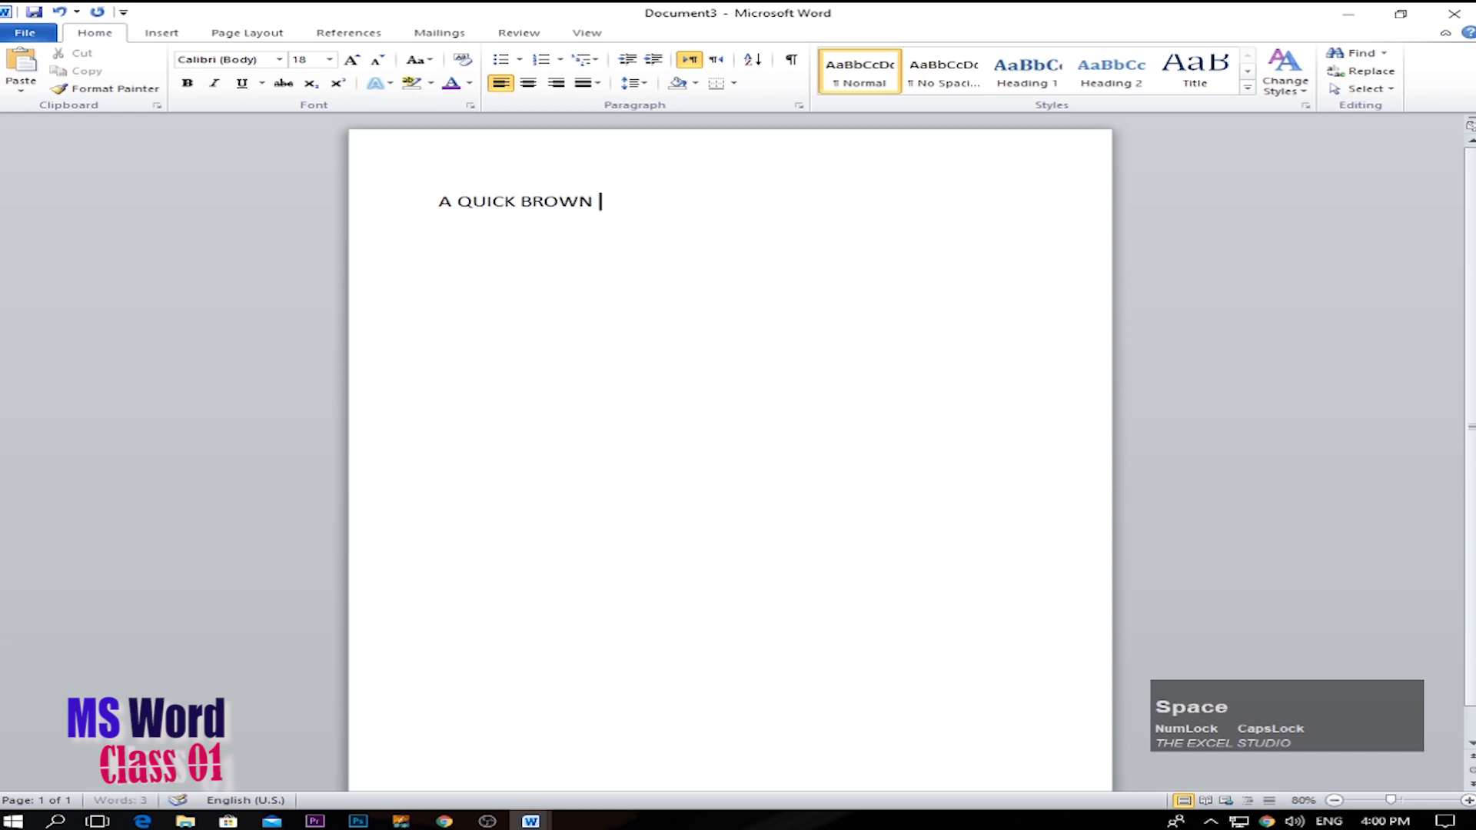
text(FOXZ)
key(BackSpace)
key(BackSpace)
text(JUMPS OVCE)
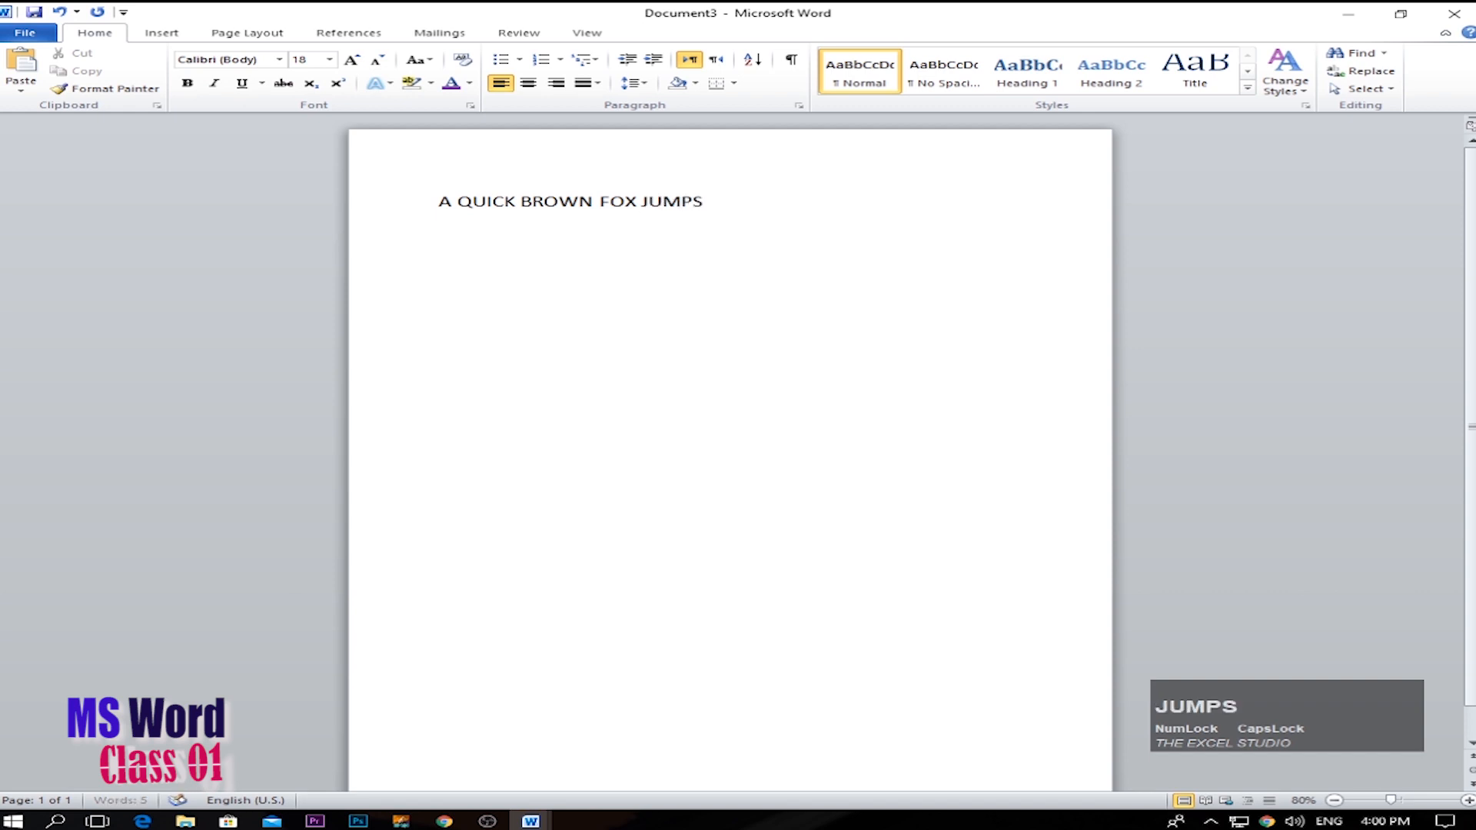
key(BackSpace)
key(BackSpace)
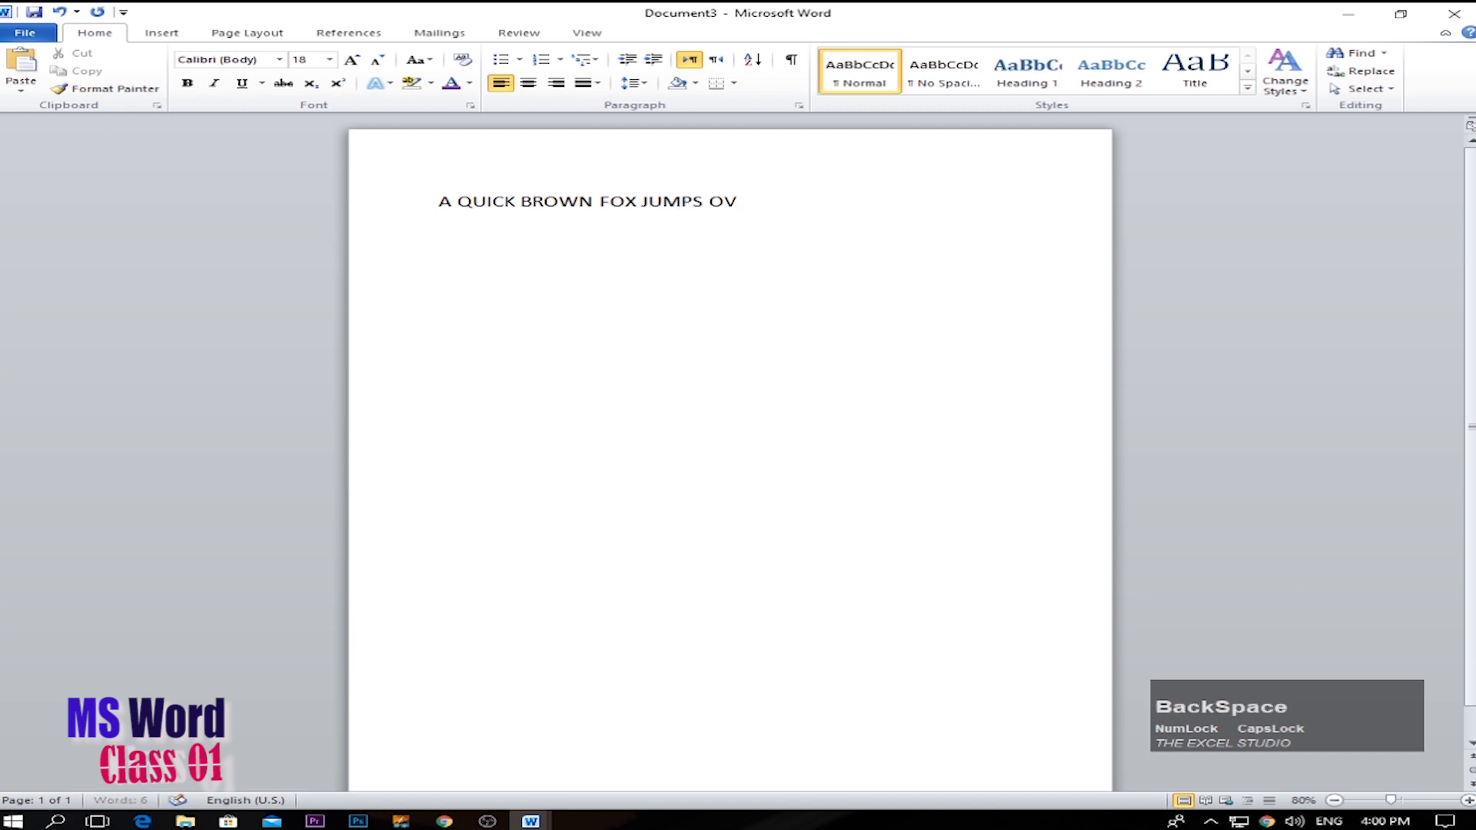
text(ER RTHE)
key(BackSpace)
key(BackSpace)
key(BackSpace)
key(BackSpace)
key(BackSpace)
text(THE LAZ)
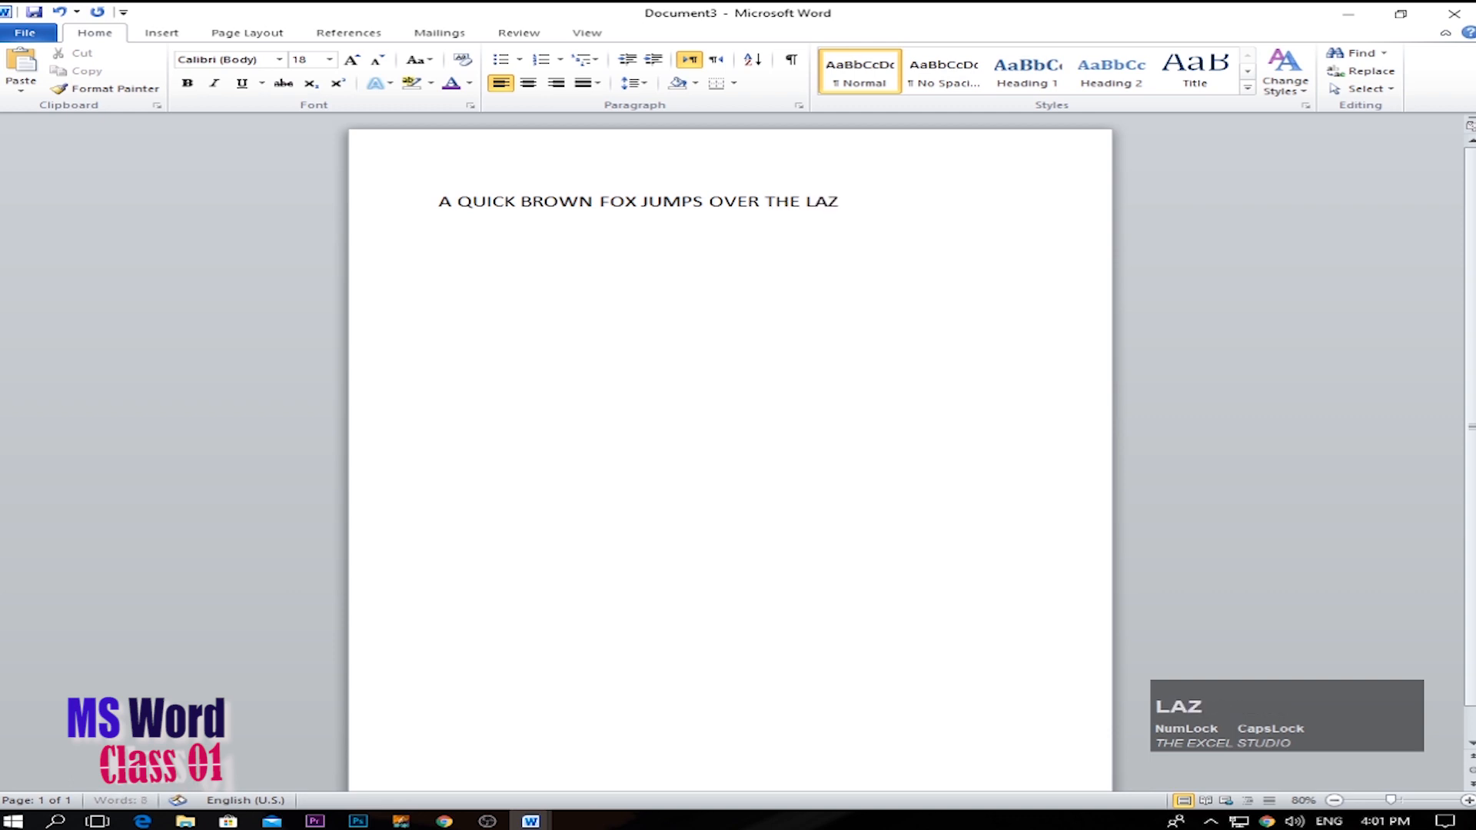
text(Y DOG.)
Enlarge the whole sentence to font size 72 and reduce it again to 36.
key(ctrl+a)
key(Caps_Lock)
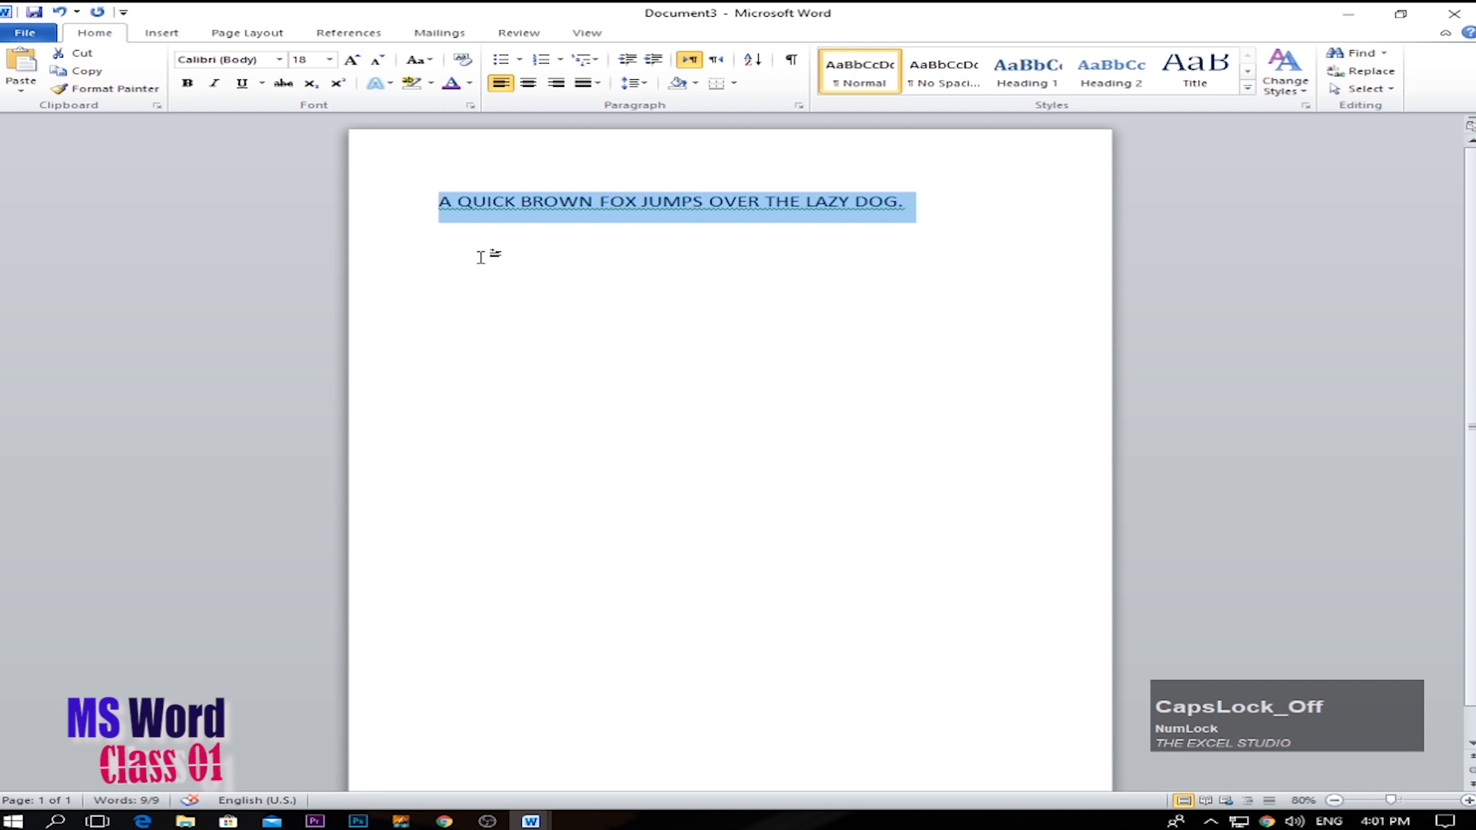
click(352, 61)
click(351, 60)
click(352, 61)
click(351, 61)
click(352, 60)
click(352, 60)
click(352, 61)
click(352, 60)
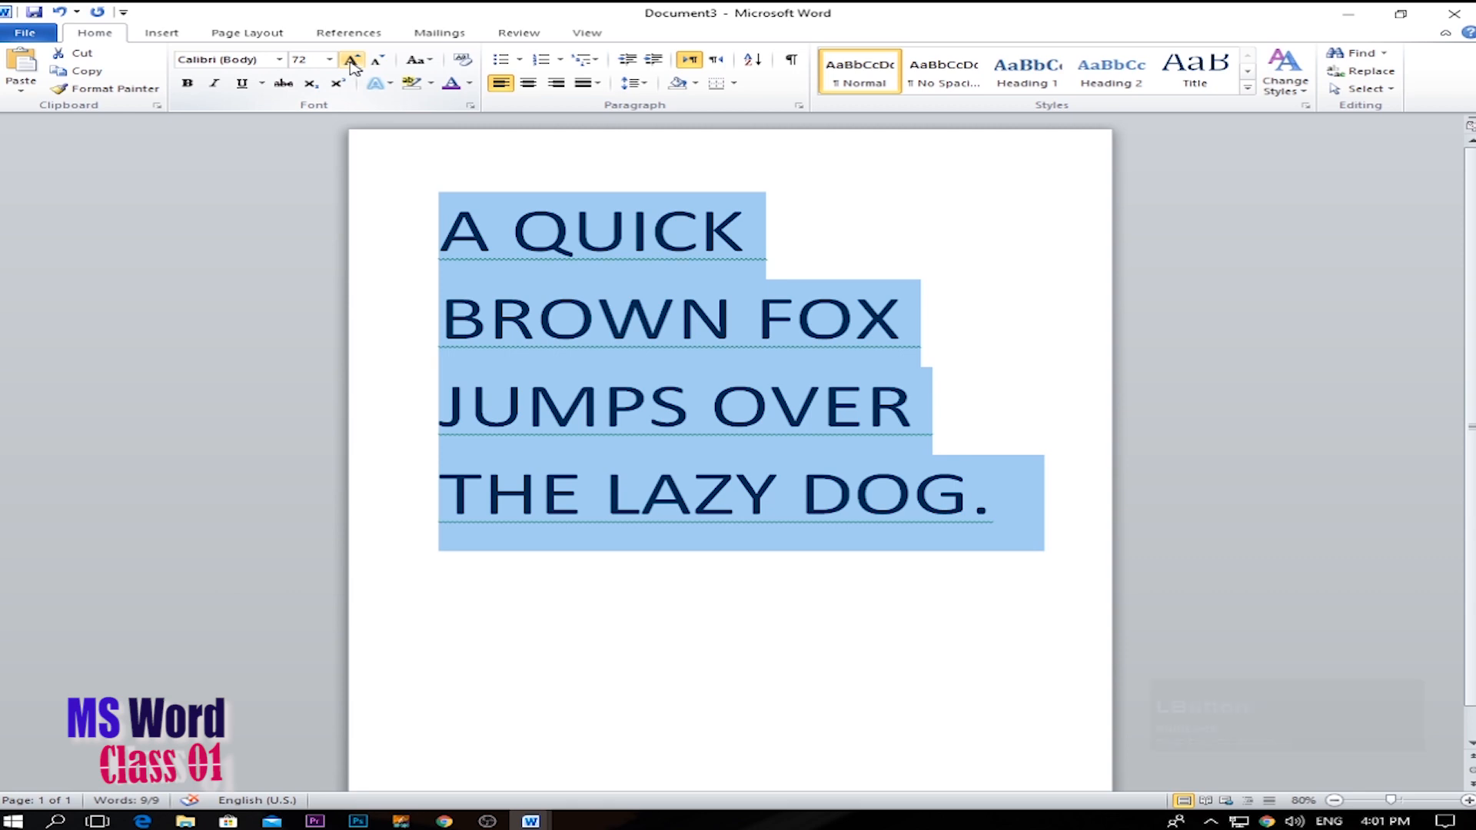
click(377, 60)
click(376, 60)
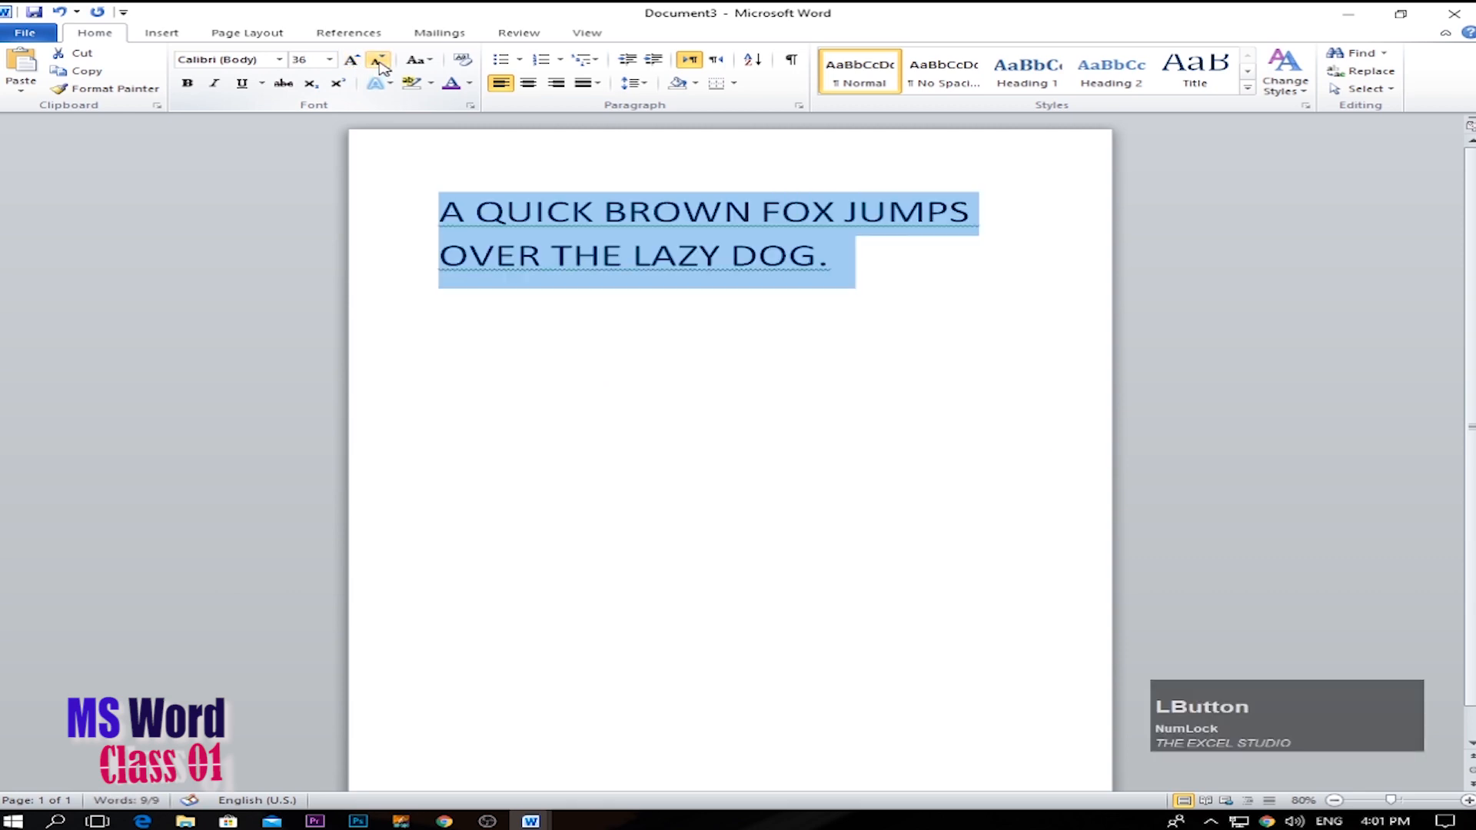
click(758, 255)
scroll(815, 384, up, 1)
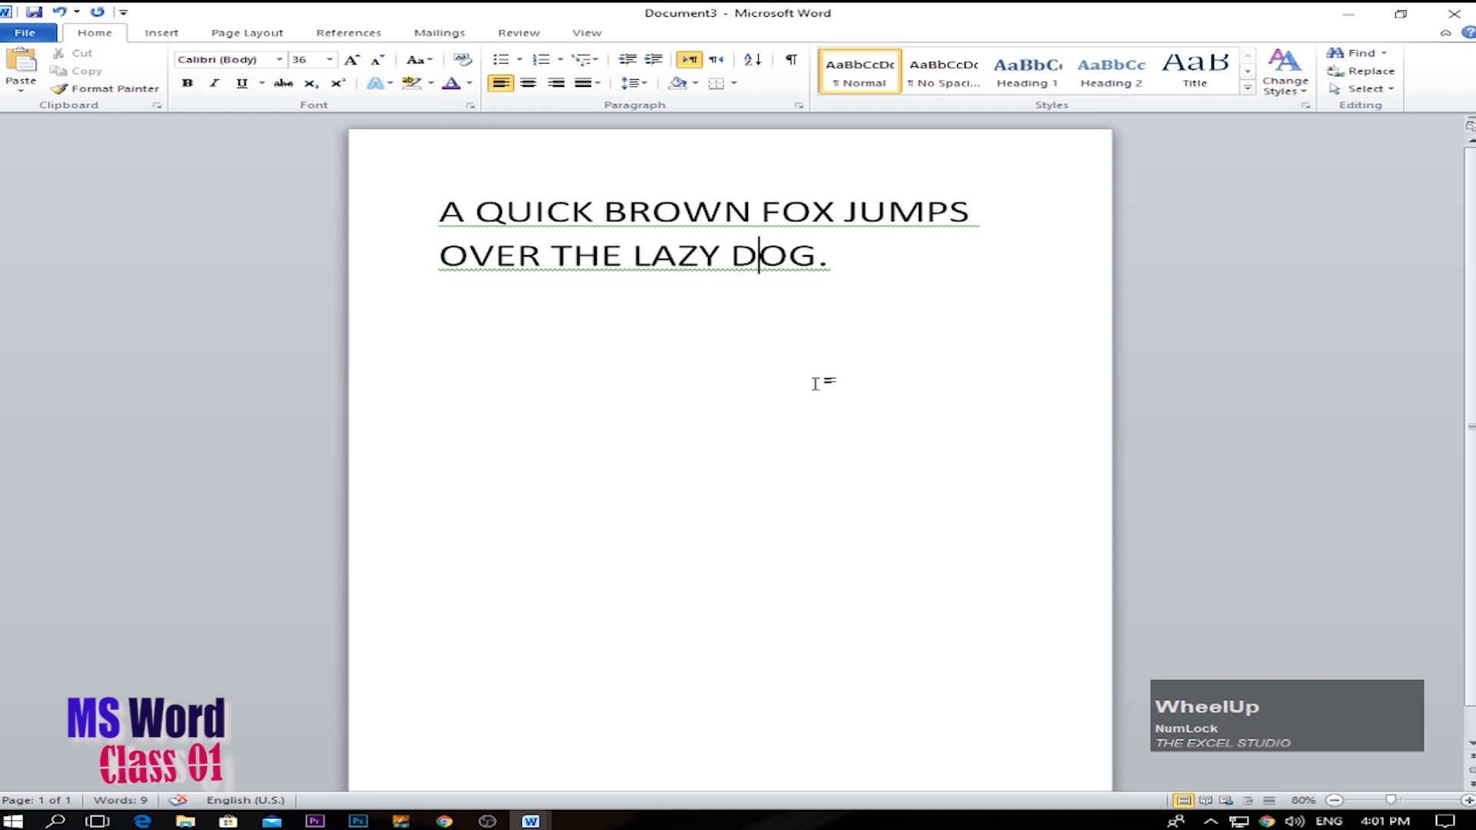
Ignore the grammar suggestion for the sentence once to clear its green underline.
drag(872, 286, 379, 223)
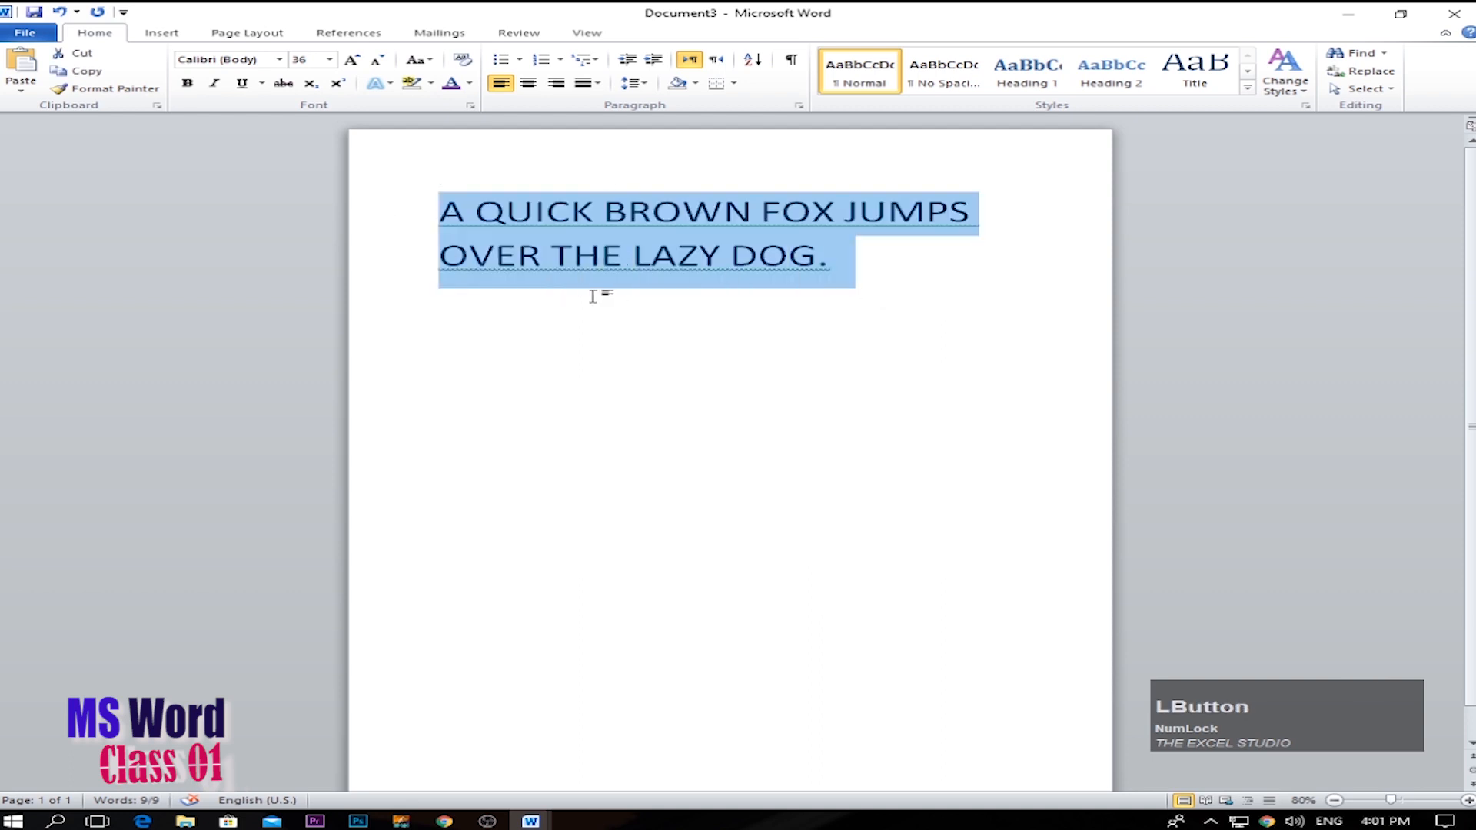
click(663, 223)
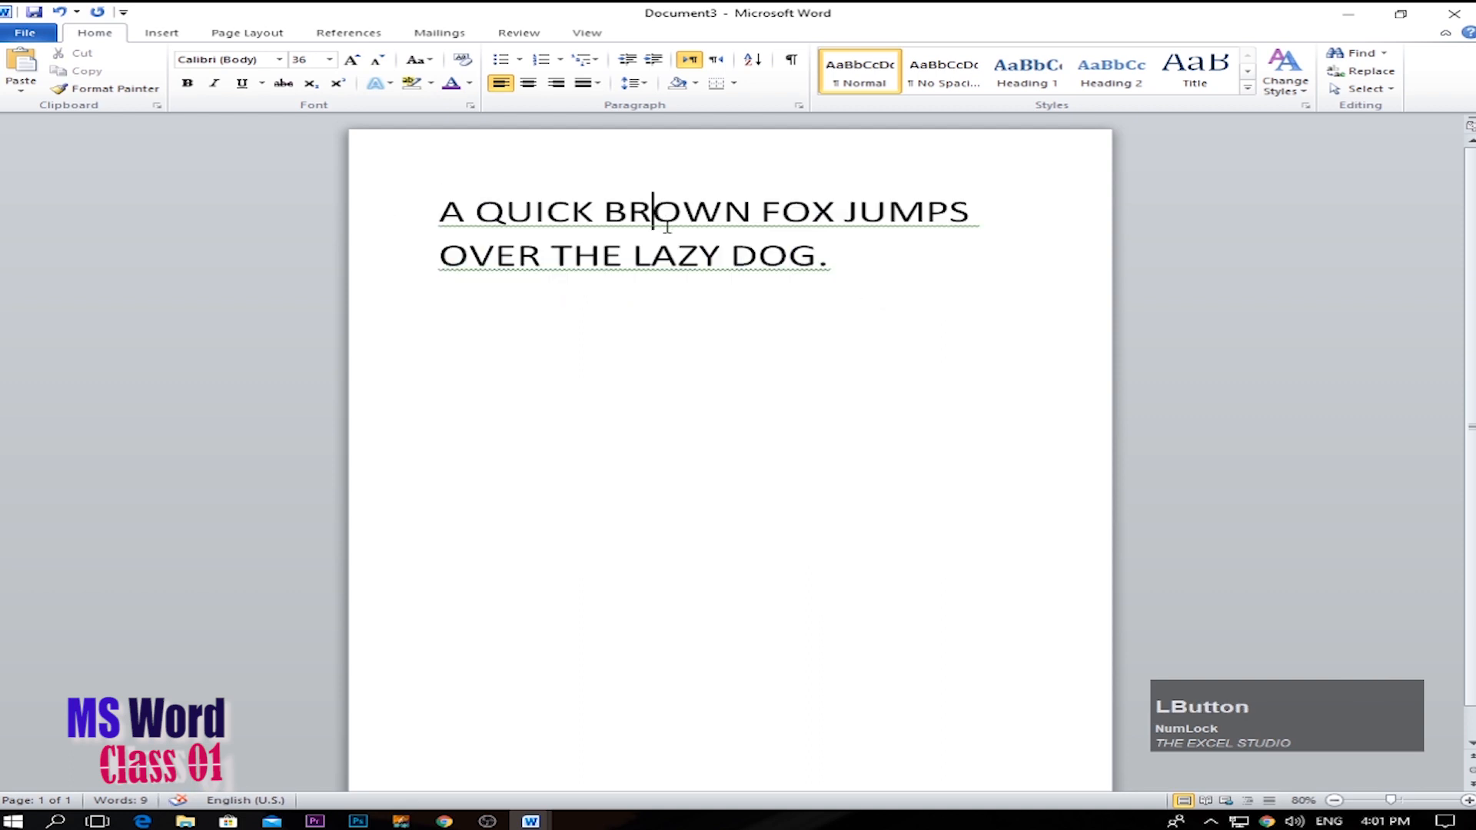
right_click(667, 226)
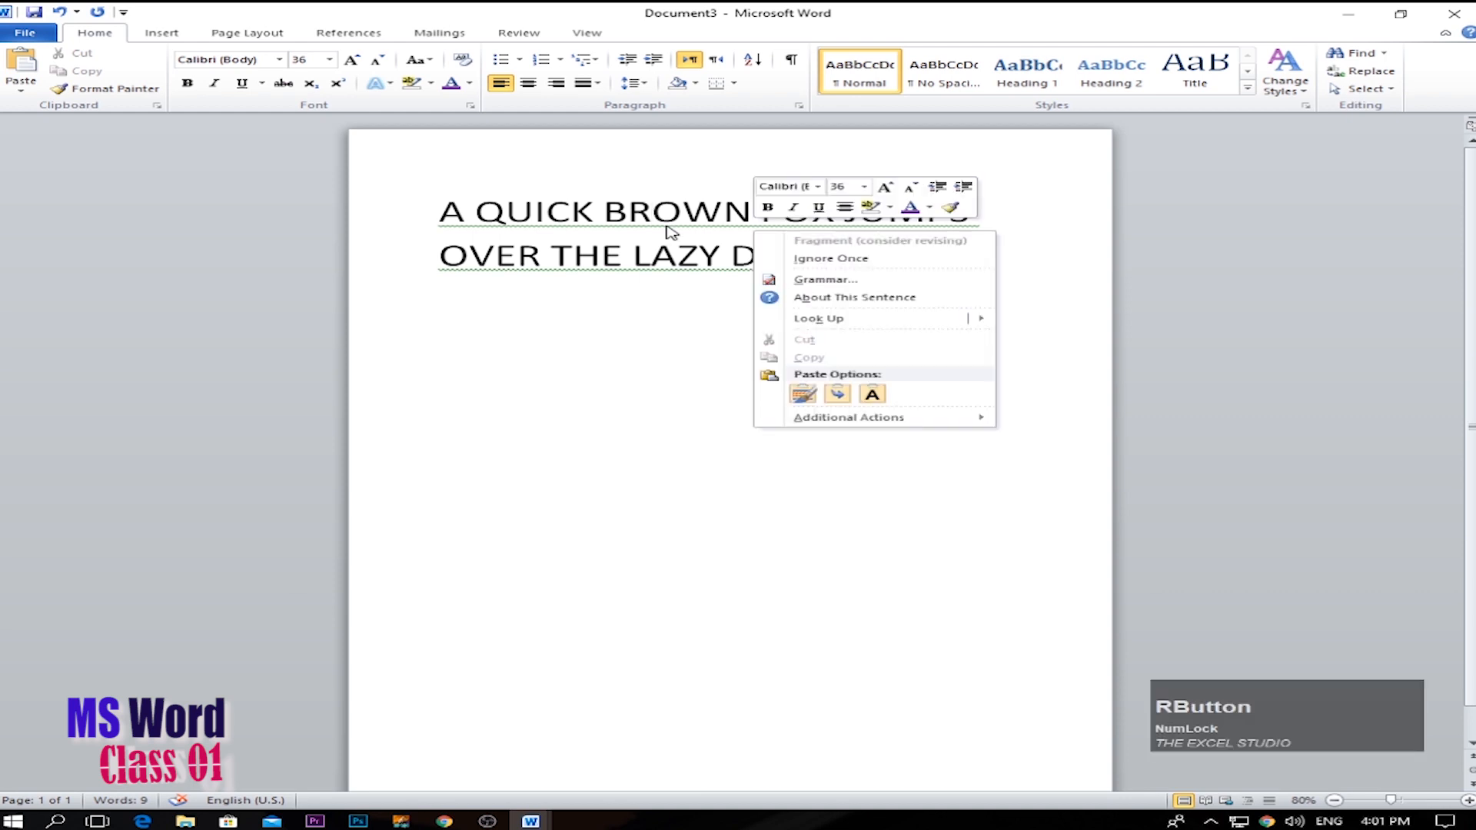
click(532, 243)
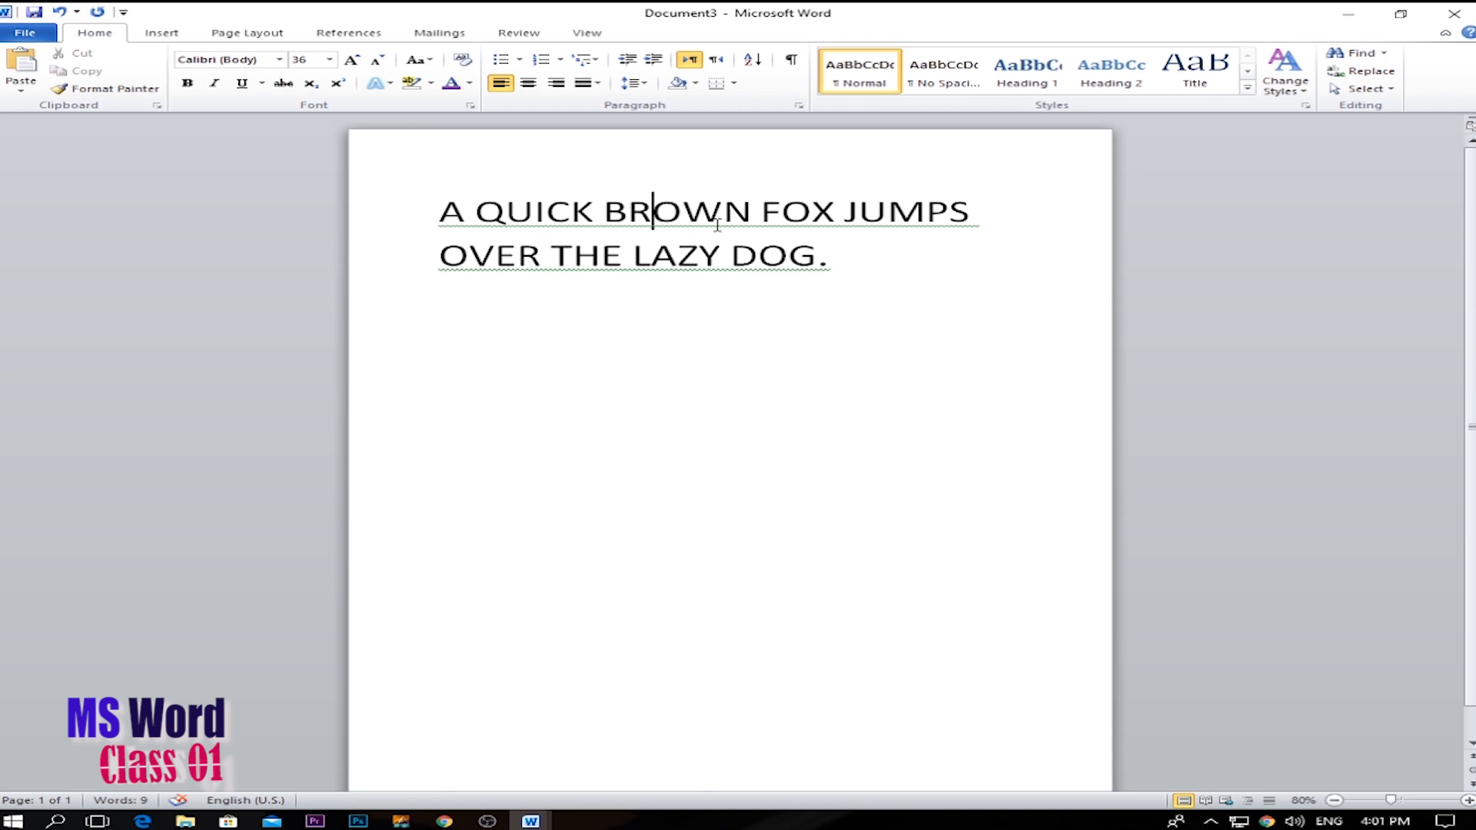
right_click(676, 222)
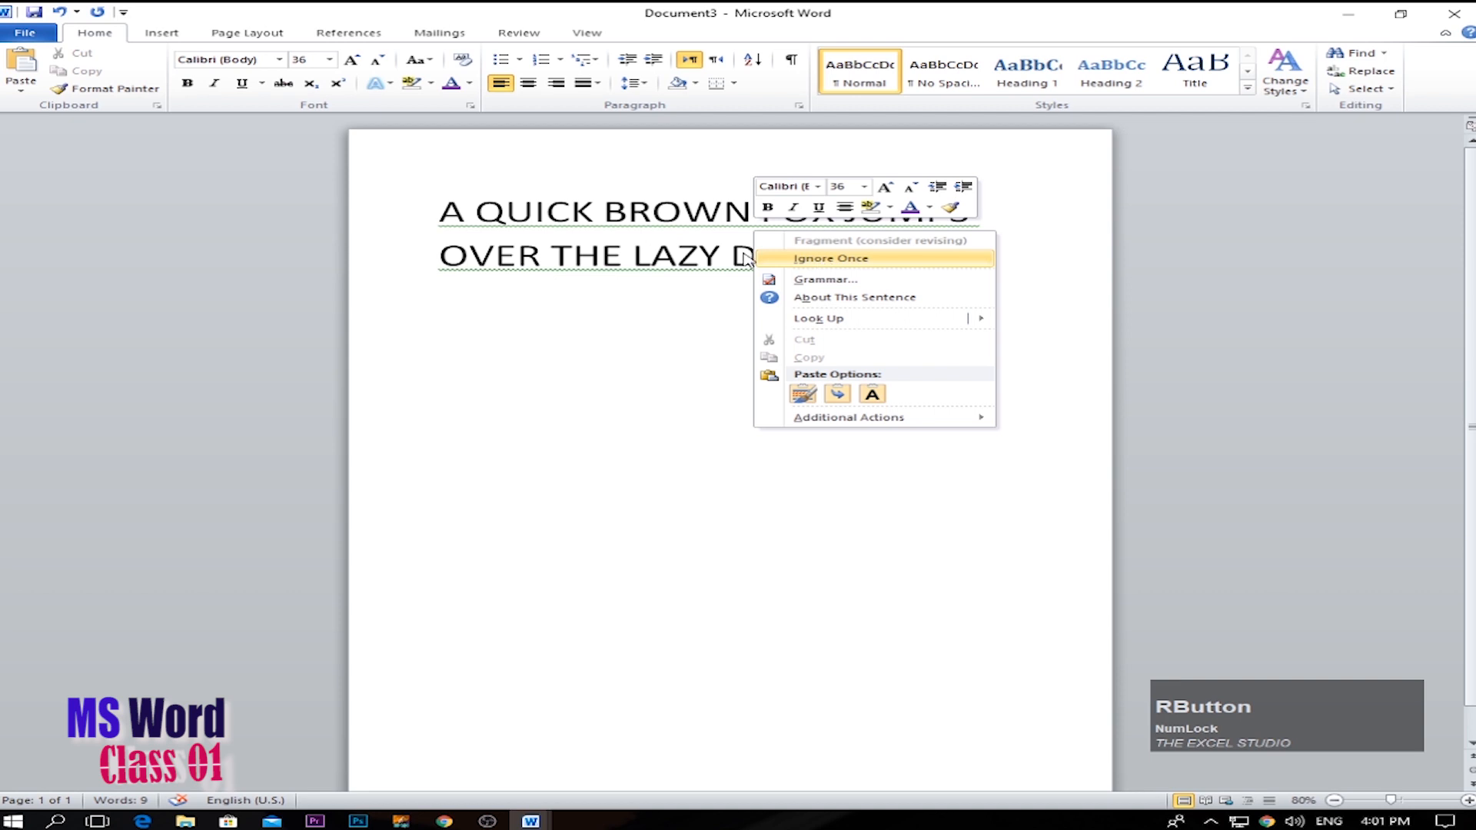
click(803, 258)
drag(461, 214, 935, 270)
click(767, 223)
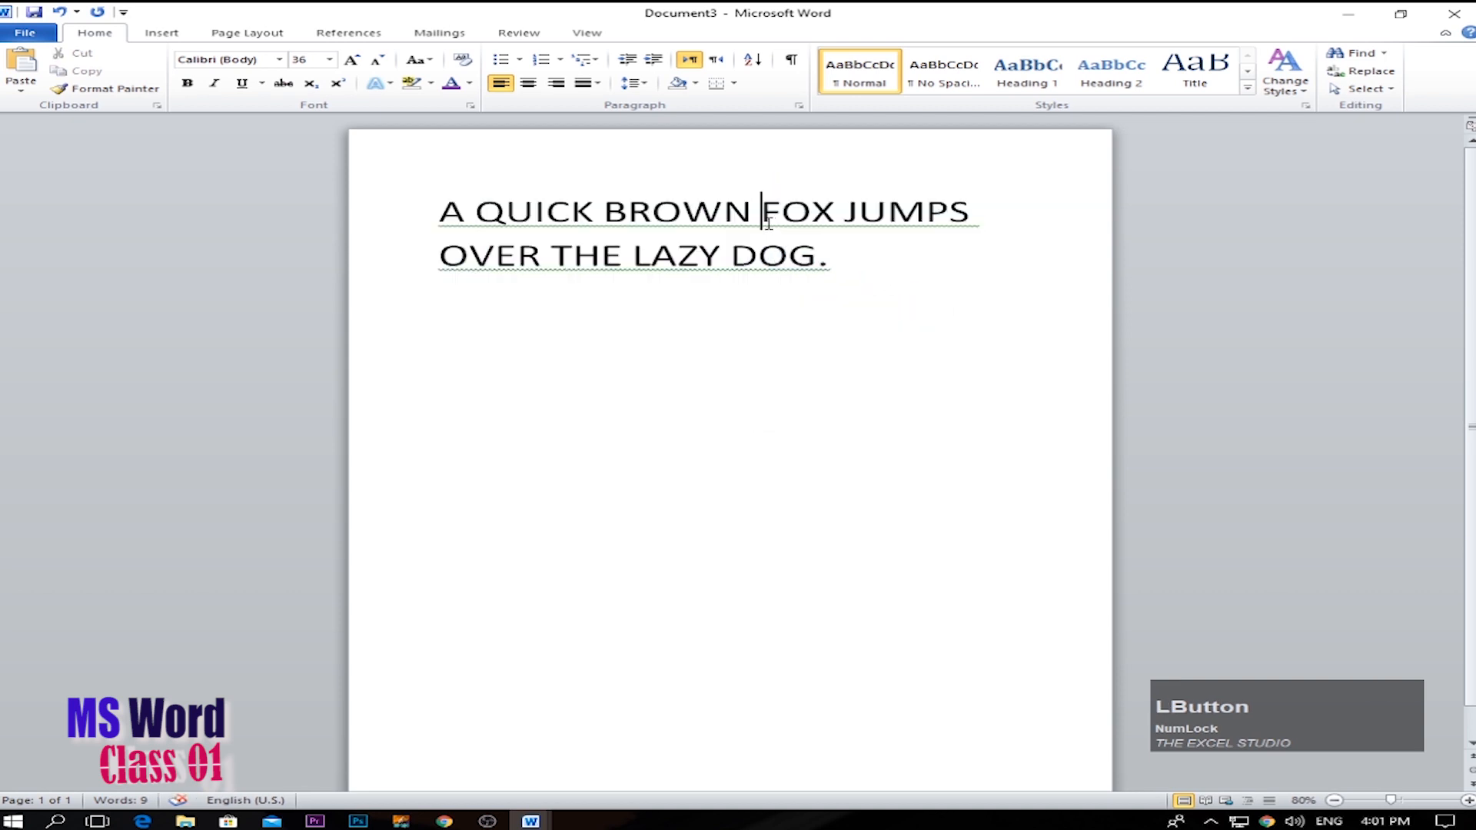
right_click(767, 223)
click(891, 265)
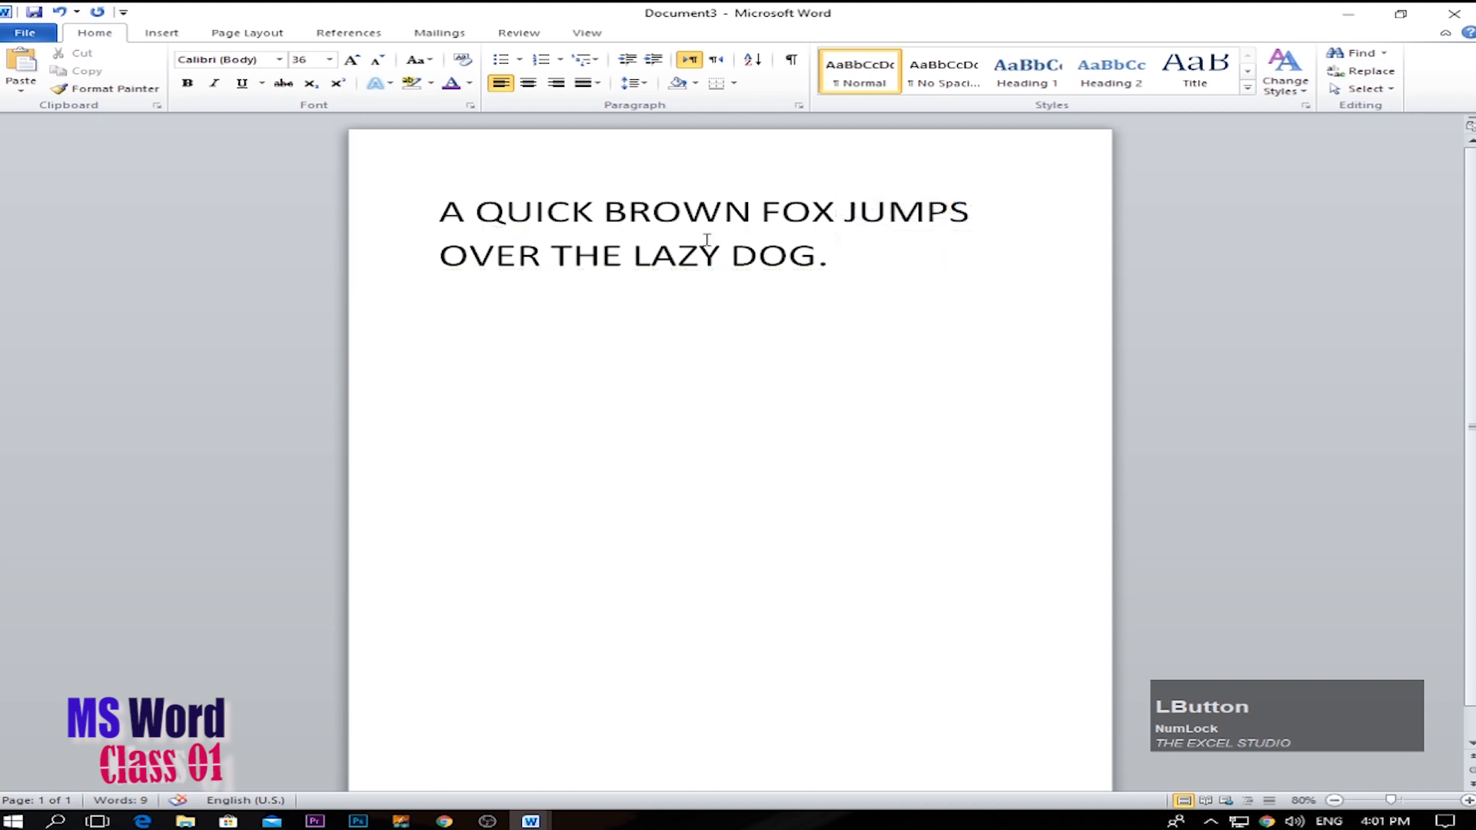
click(848, 260)
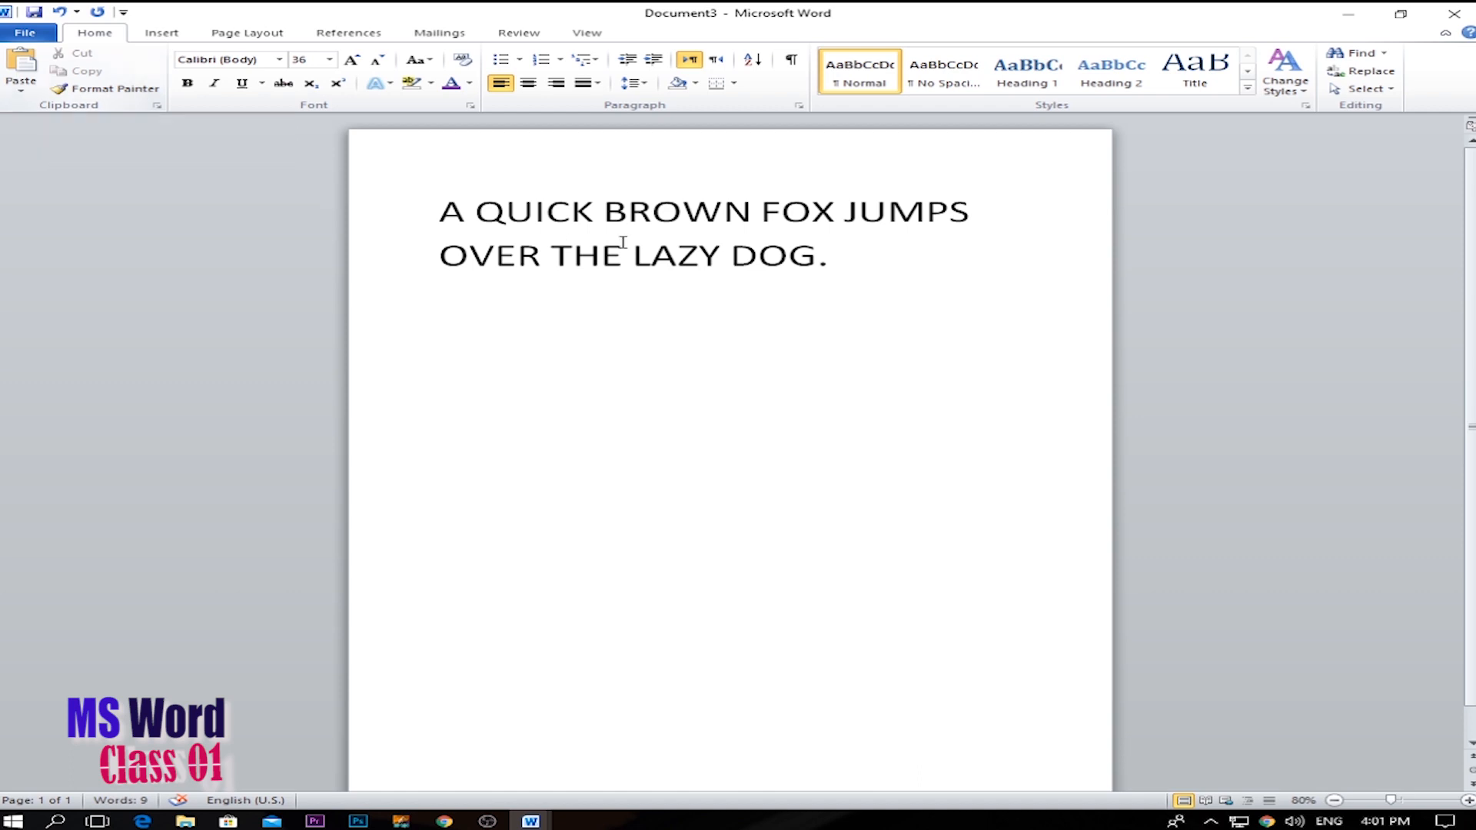
Copy the whole sentence and paste it into a new paragraph below the original.
drag(830, 256, 431, 212)
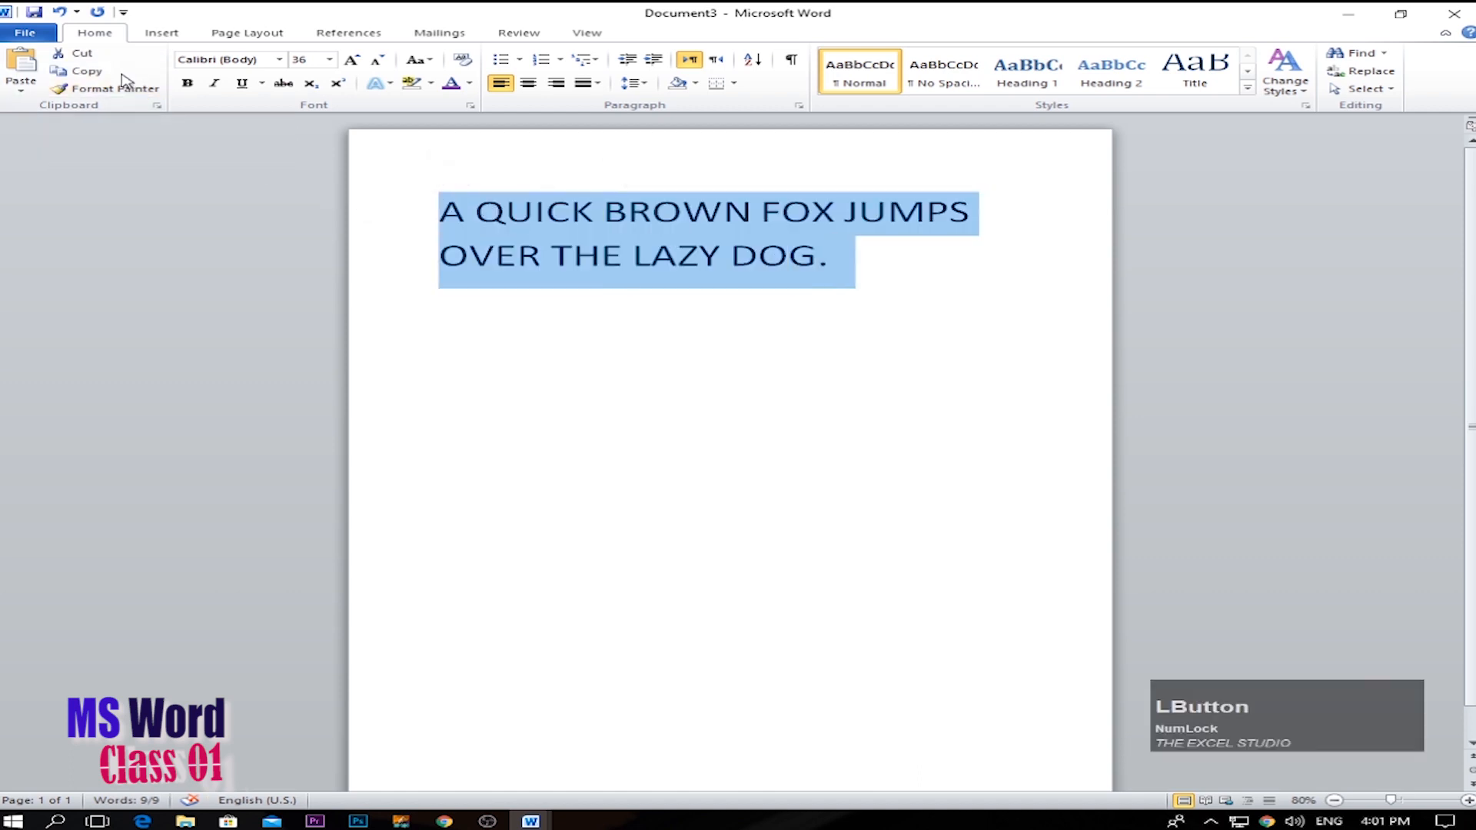
drag(846, 284, 436, 207)
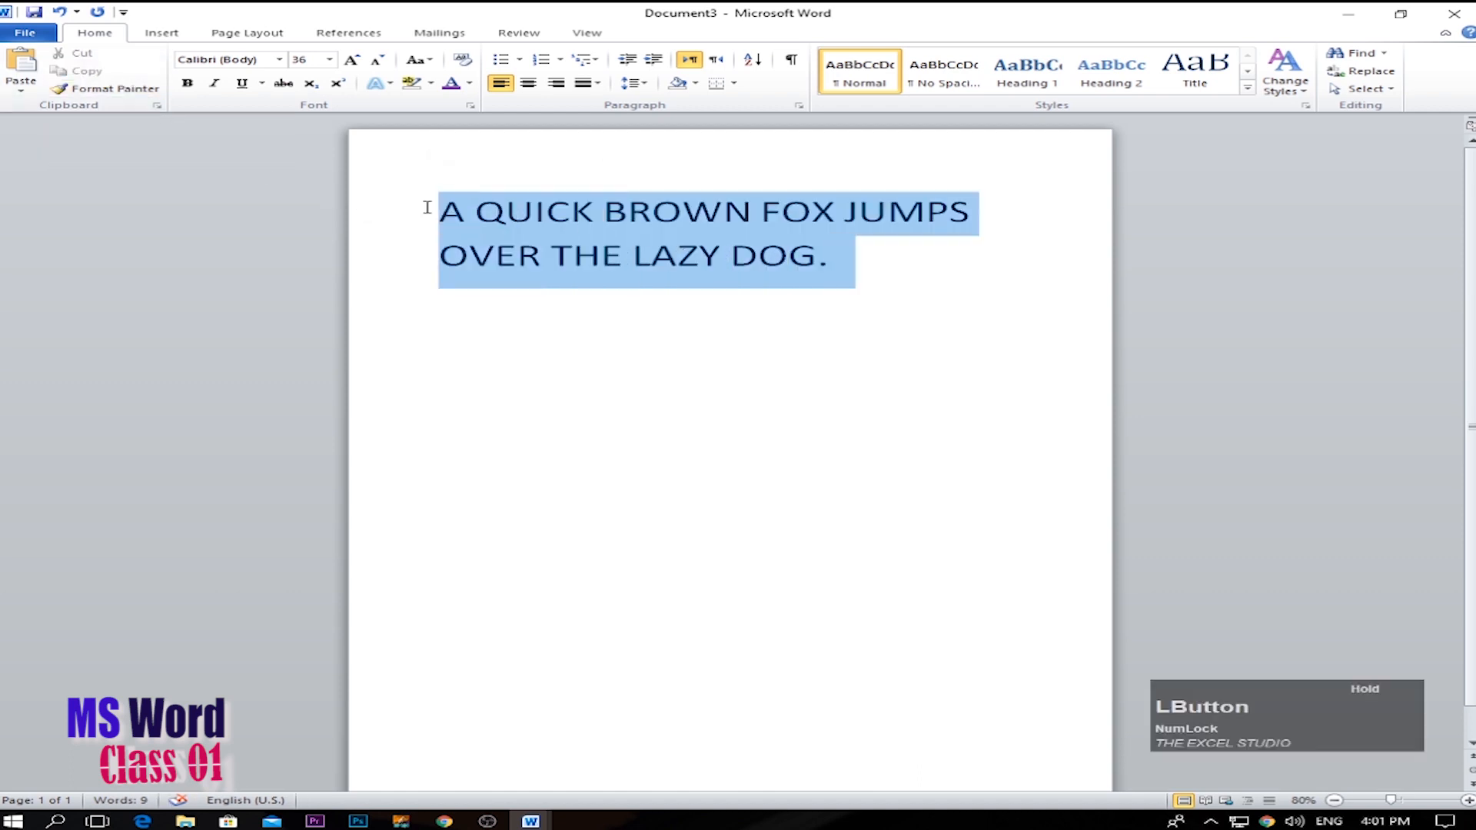
click(86, 74)
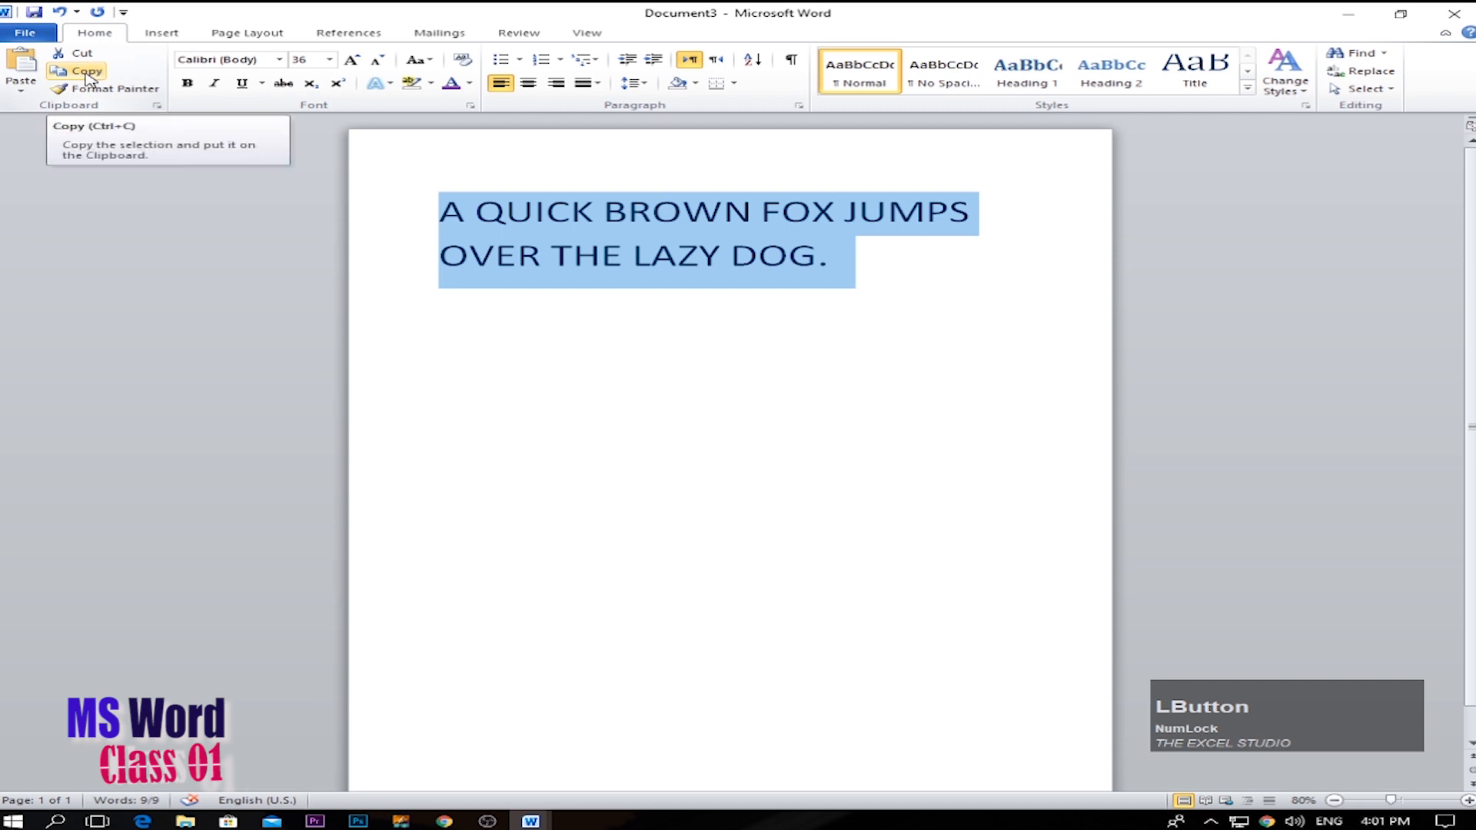
click(691, 368)
click(839, 273)
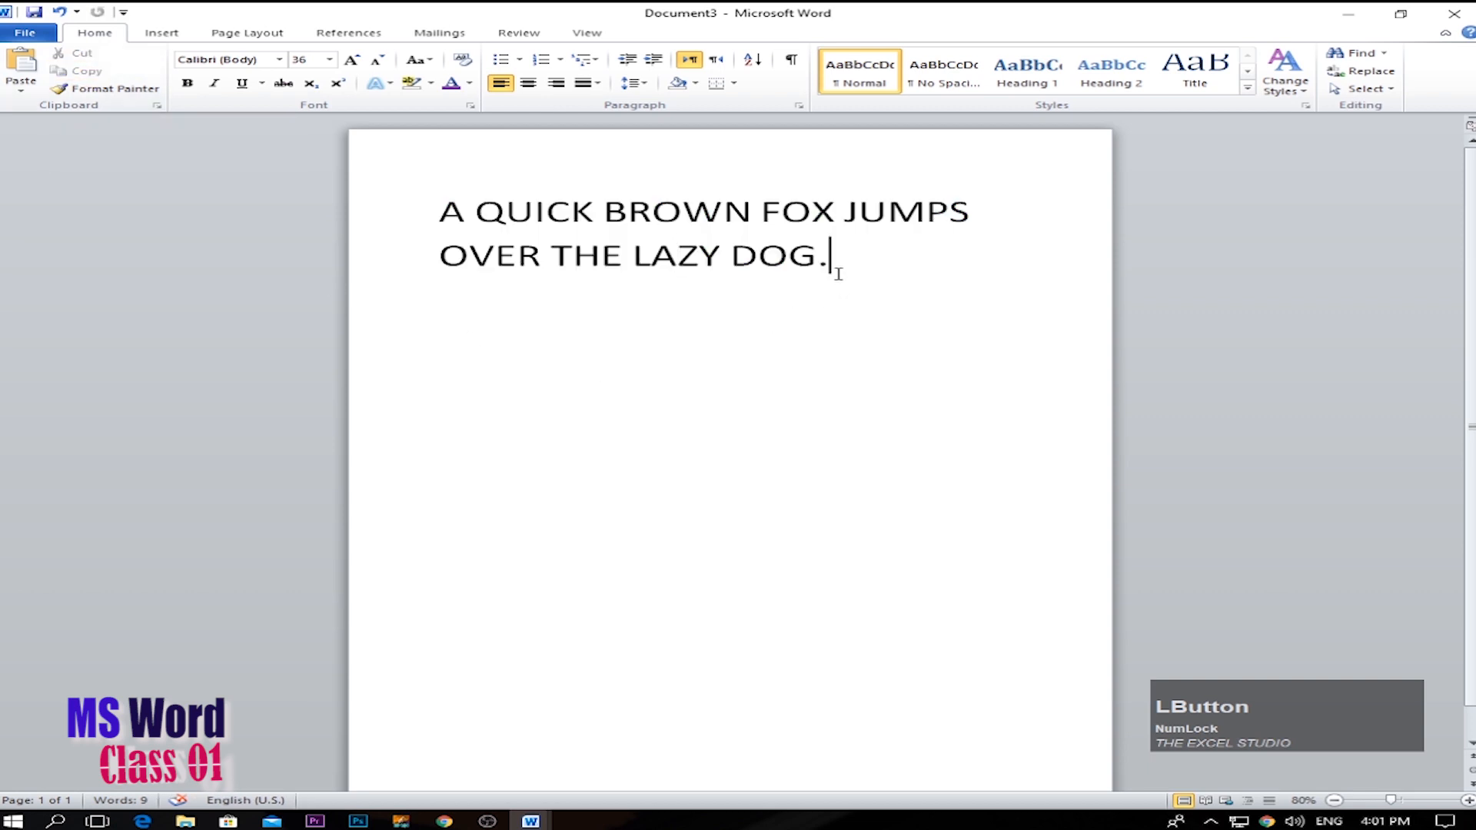
key(Return)
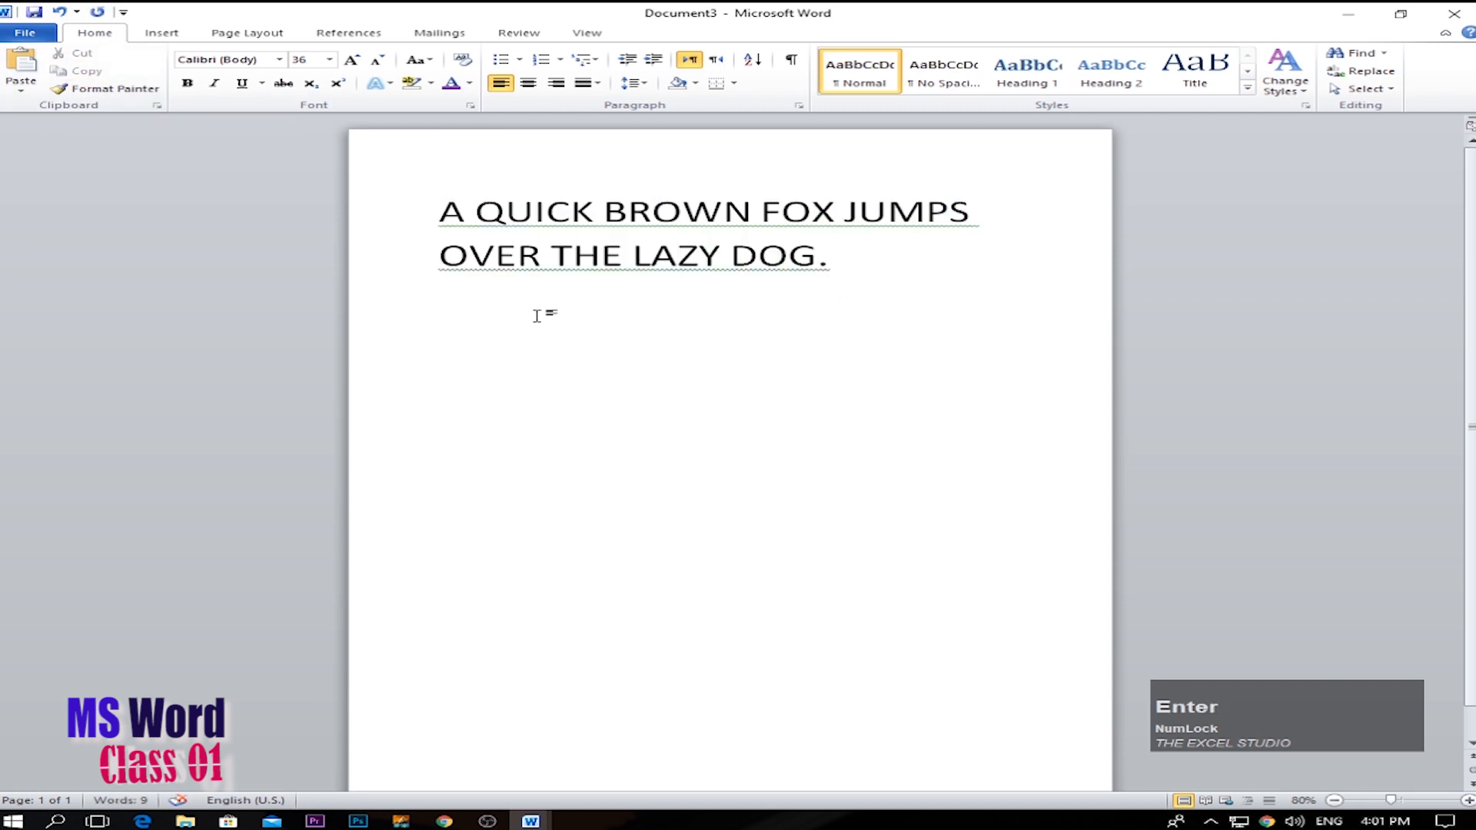
click(21, 80)
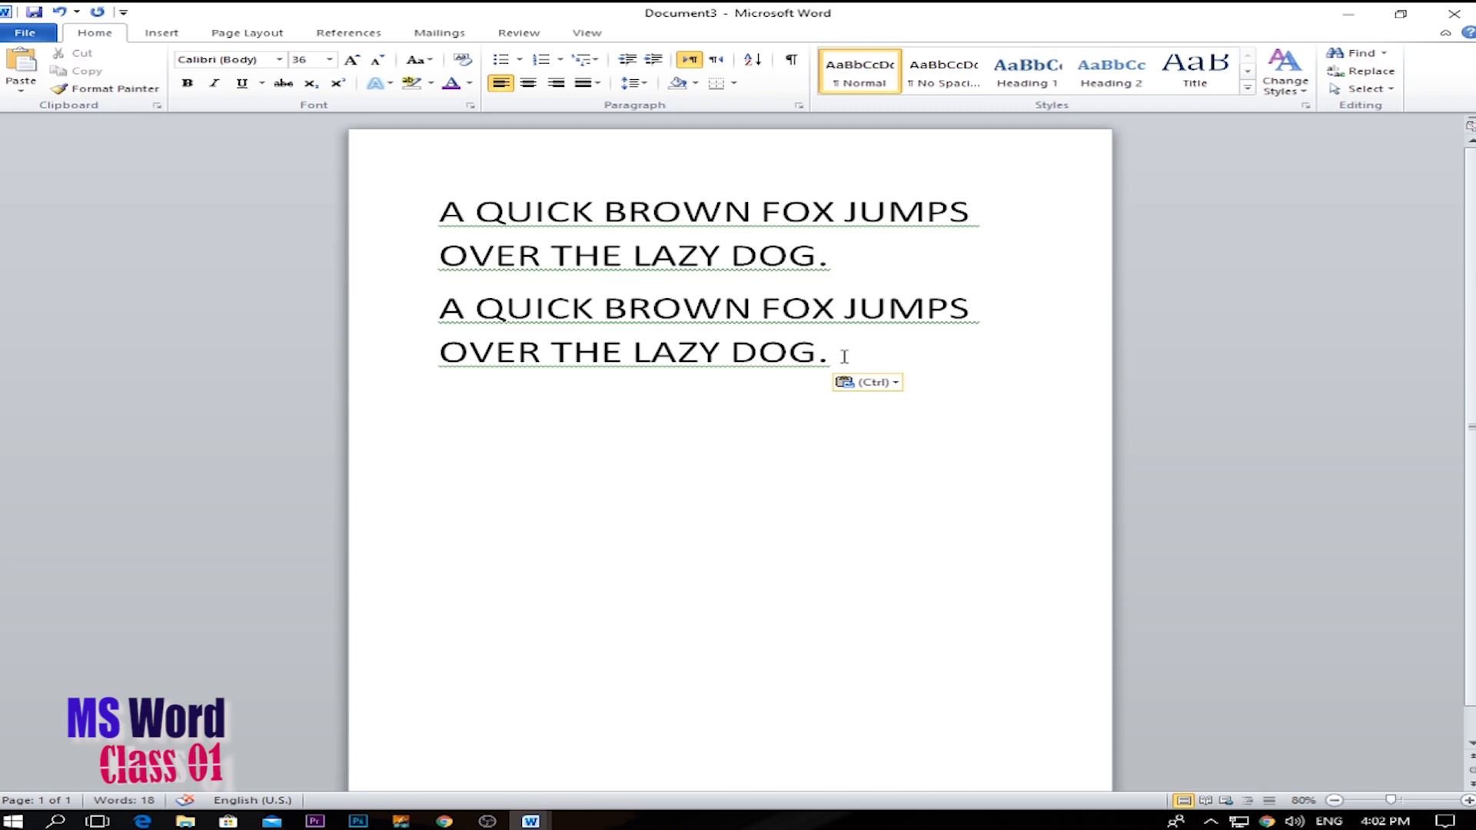
Cut the first of the two identical sentences out of the document.
drag(844, 356, 441, 307)
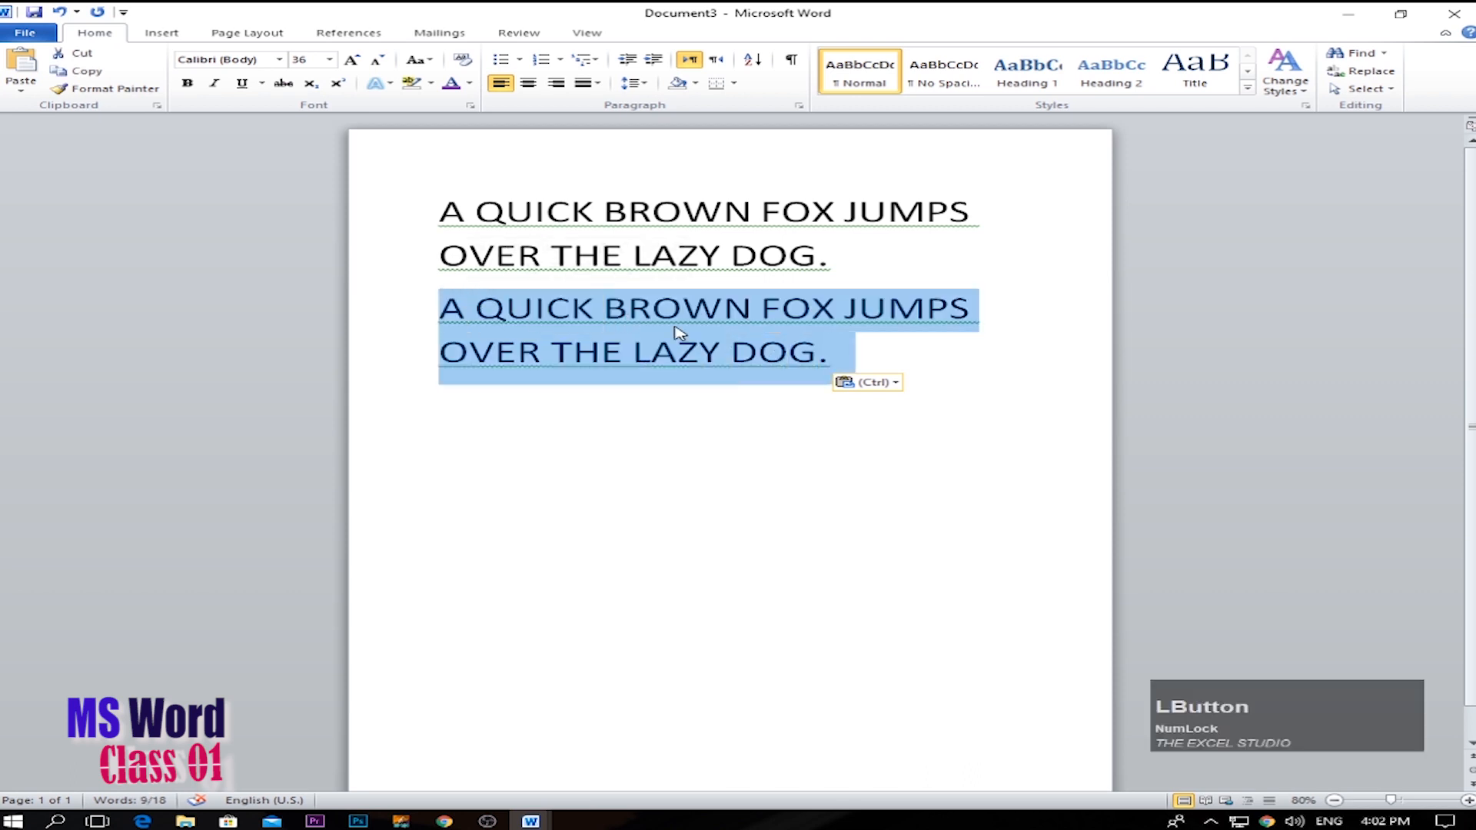
drag(917, 264, 435, 211)
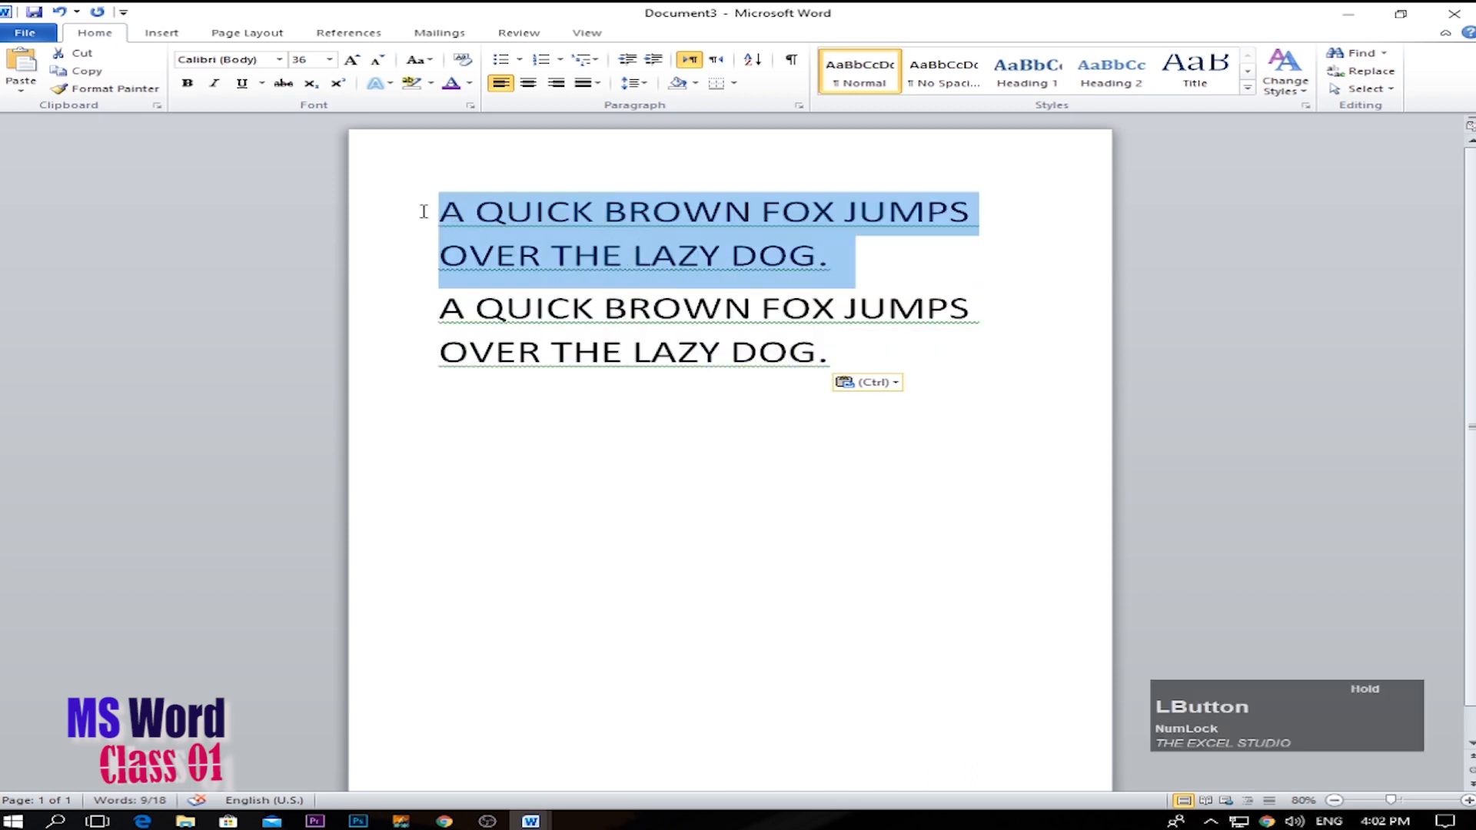
click(68, 57)
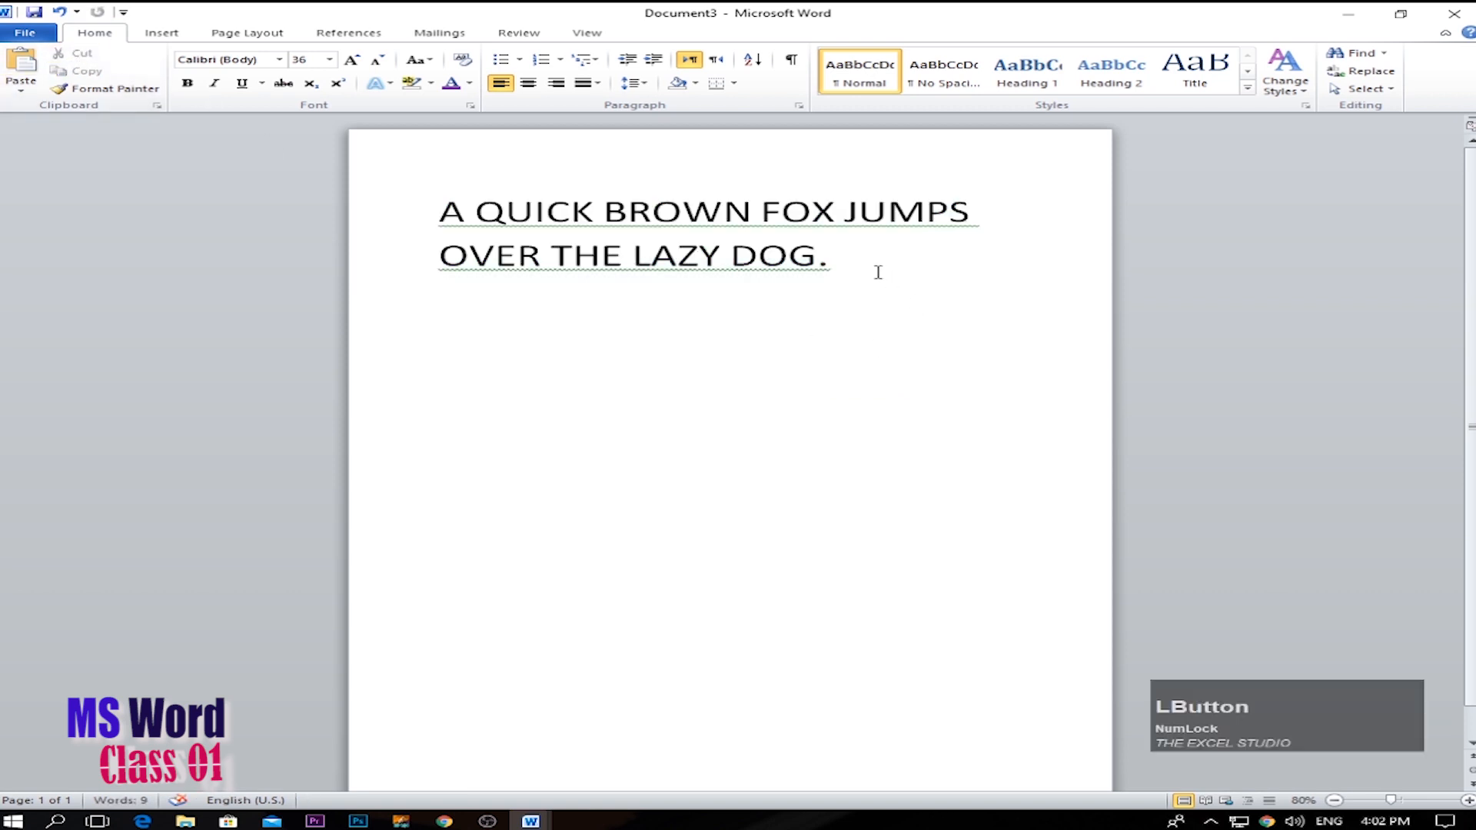
Paste the cut sentence below the existing one with an empty line between, and cut the upper copy.
key(Return)
key(Return)
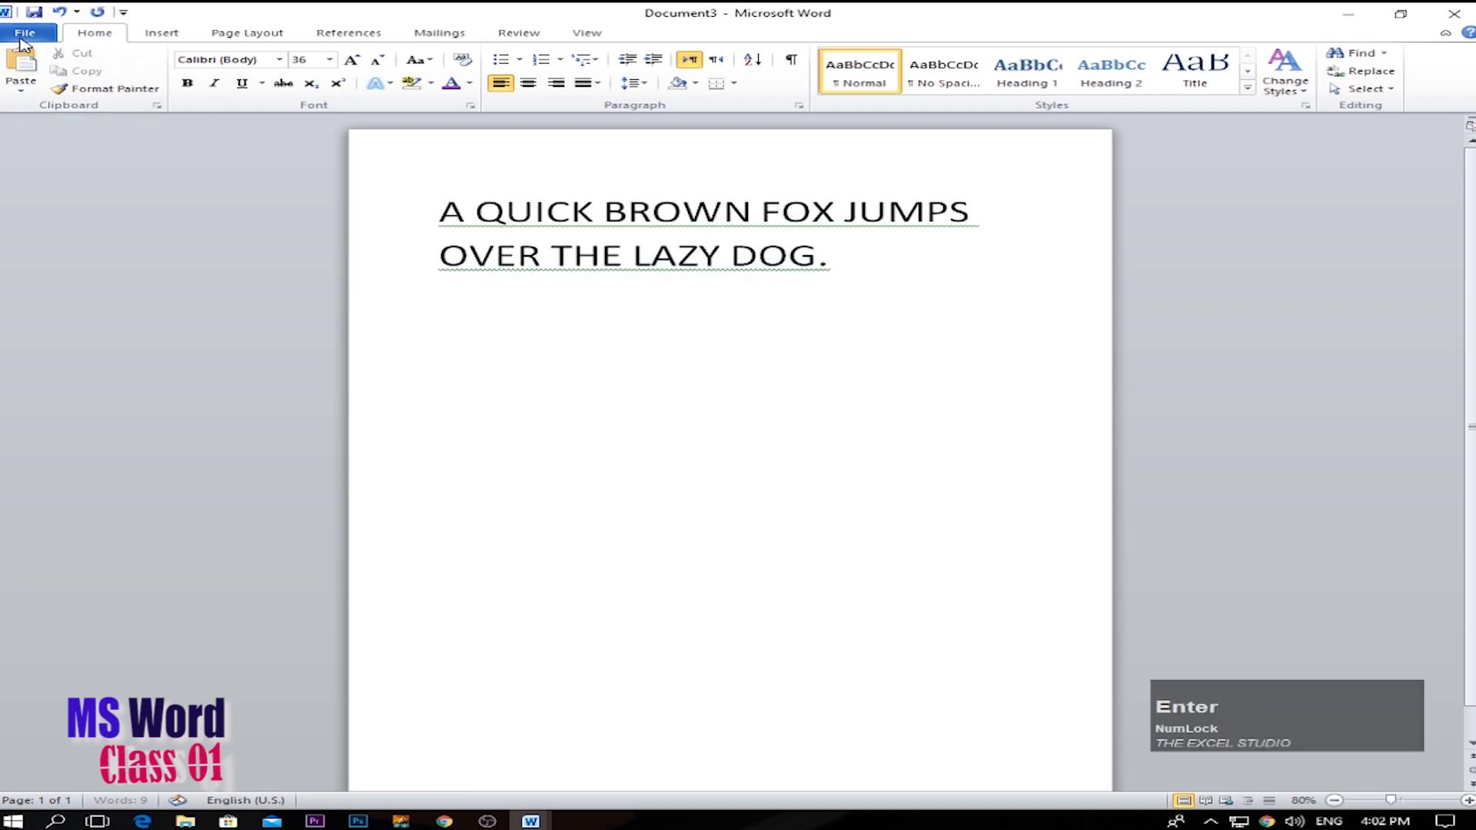
click(23, 61)
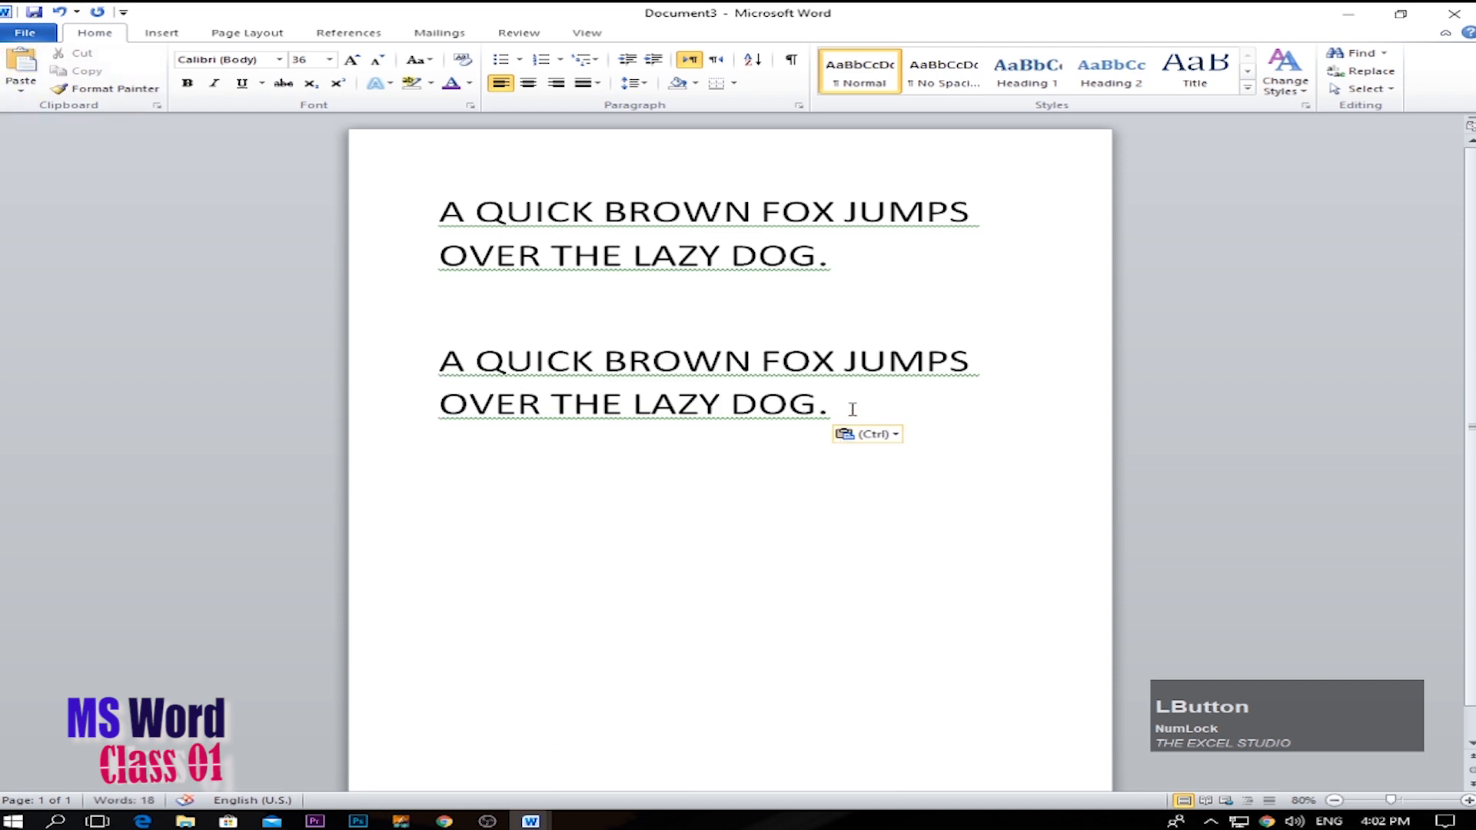
drag(833, 271, 310, 191)
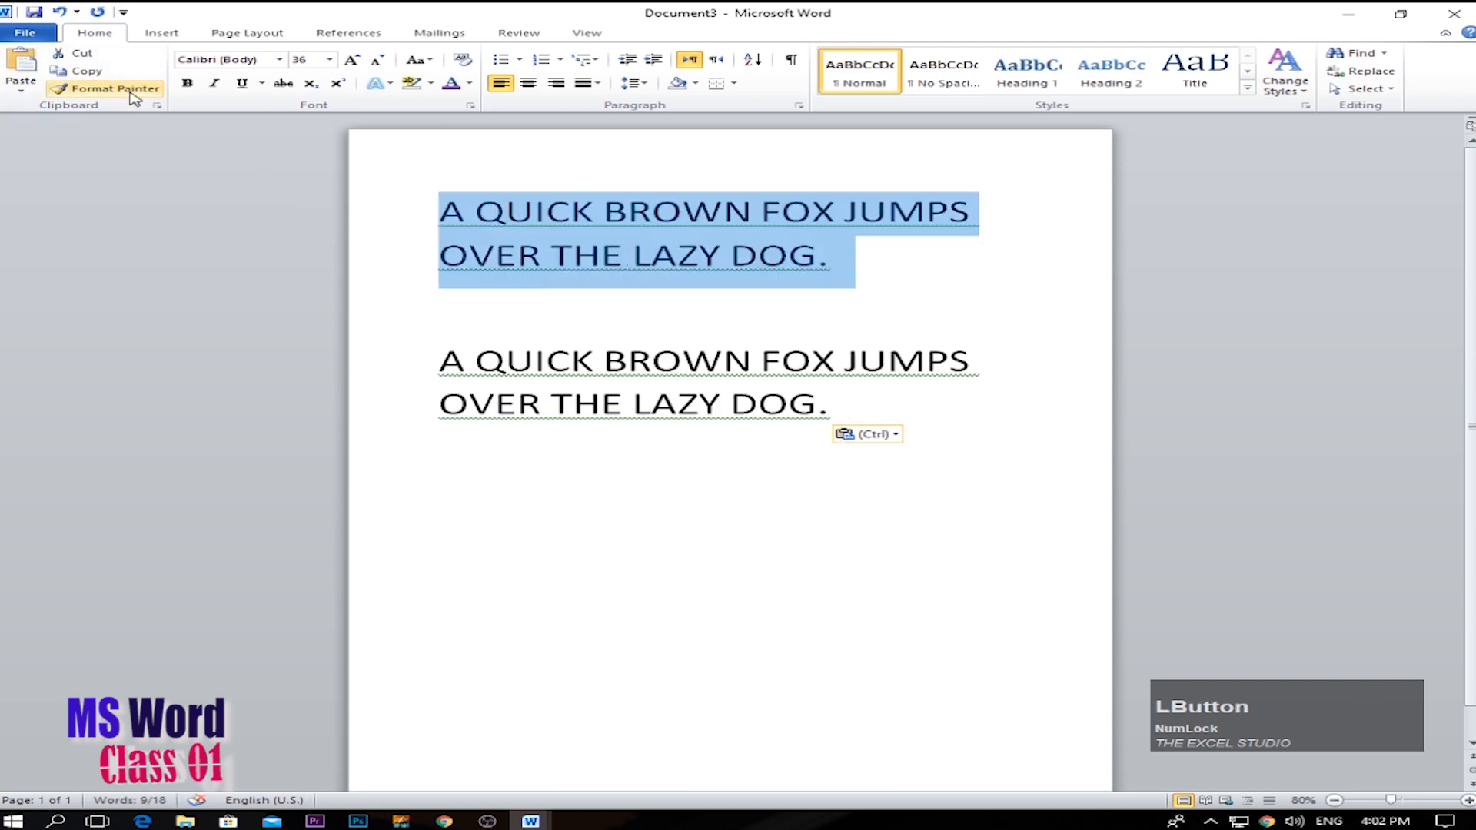
click(83, 56)
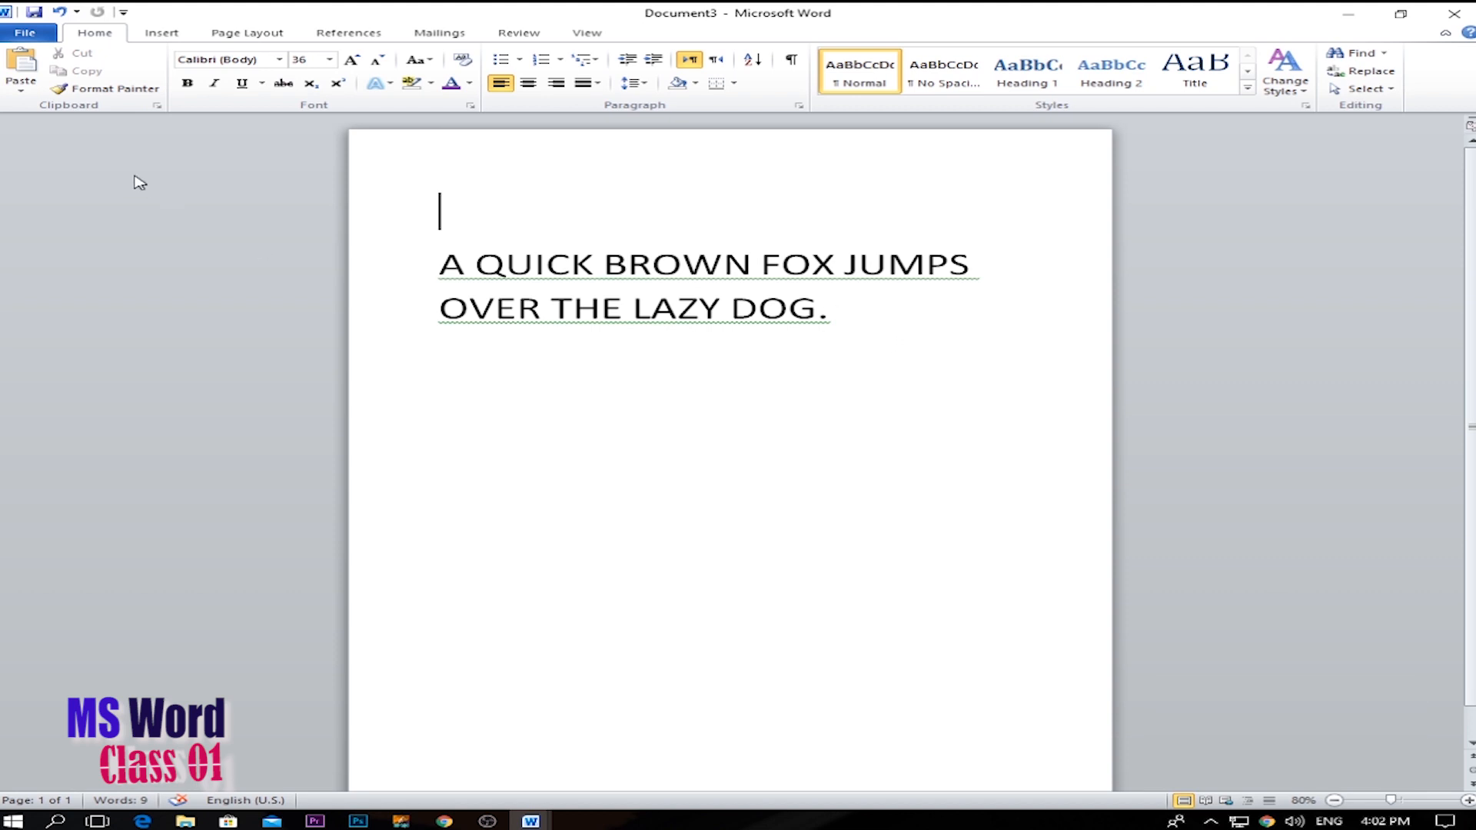
Format the line OVER THE LAZY DOG. in Algerian at font size 72.
click(851, 326)
drag(893, 323, 415, 301)
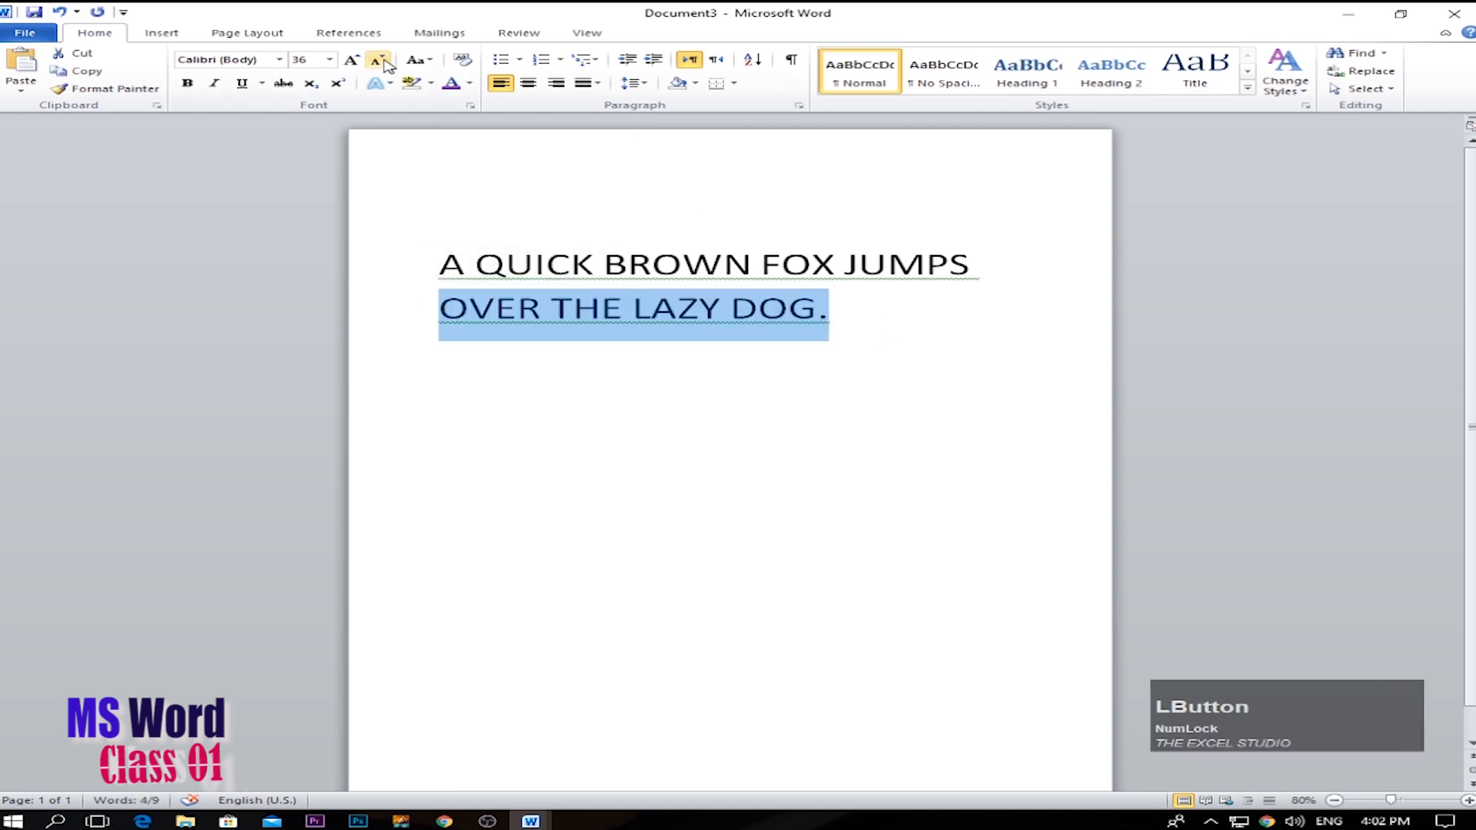
click(351, 61)
click(351, 60)
click(352, 61)
click(351, 61)
click(351, 61)
click(352, 61)
click(352, 61)
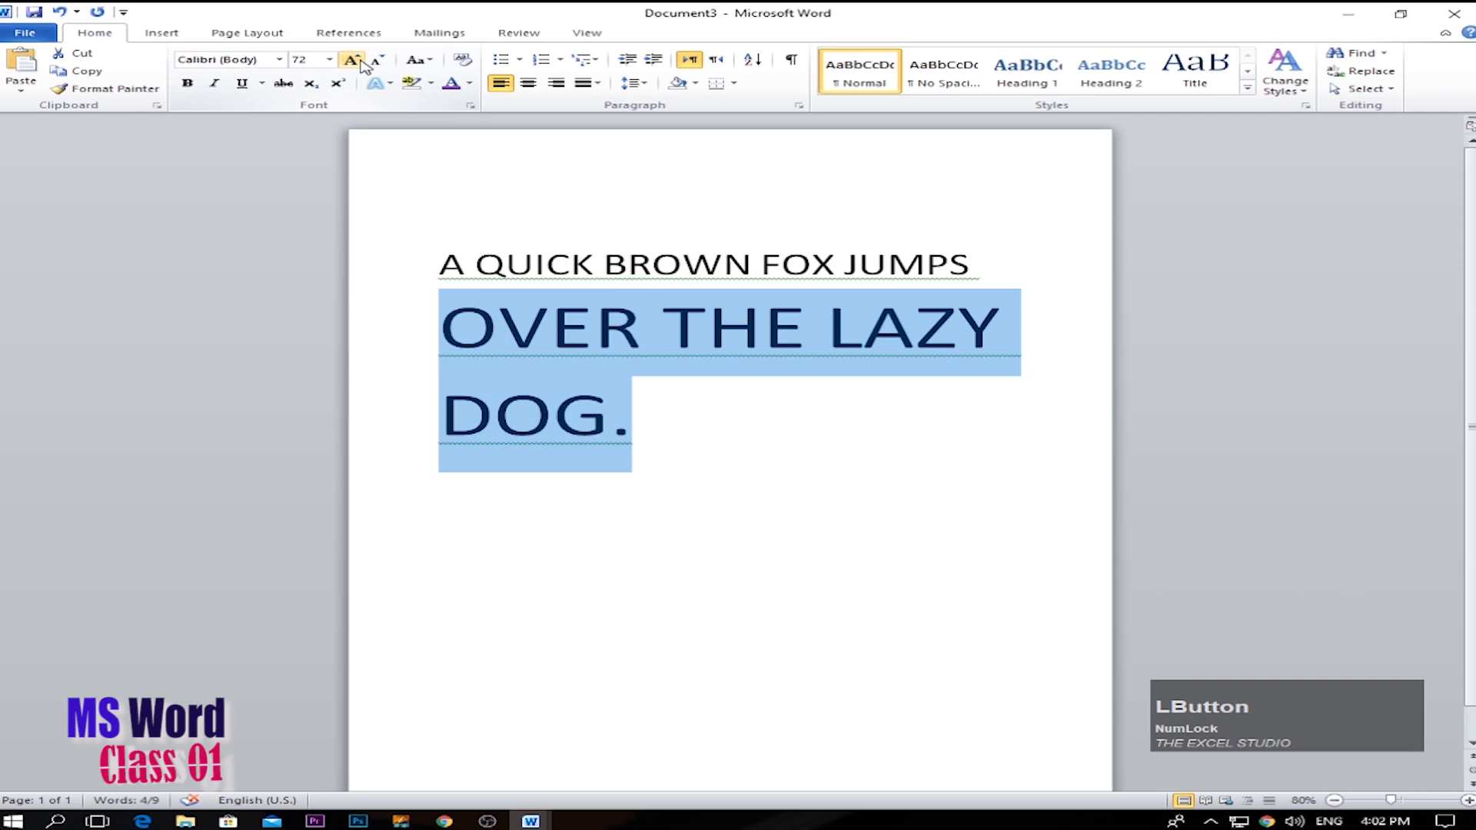
click(279, 59)
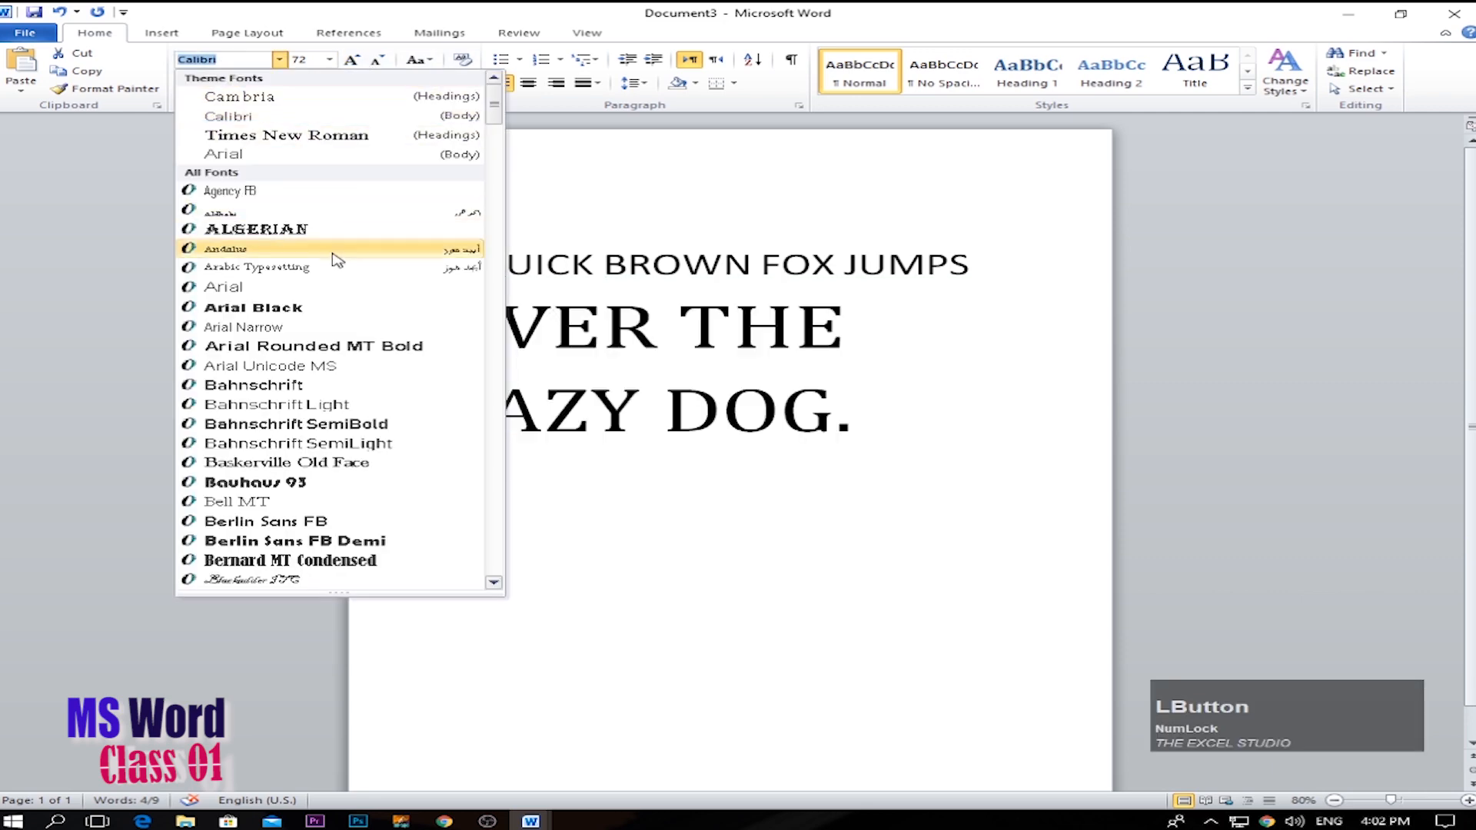
click(265, 231)
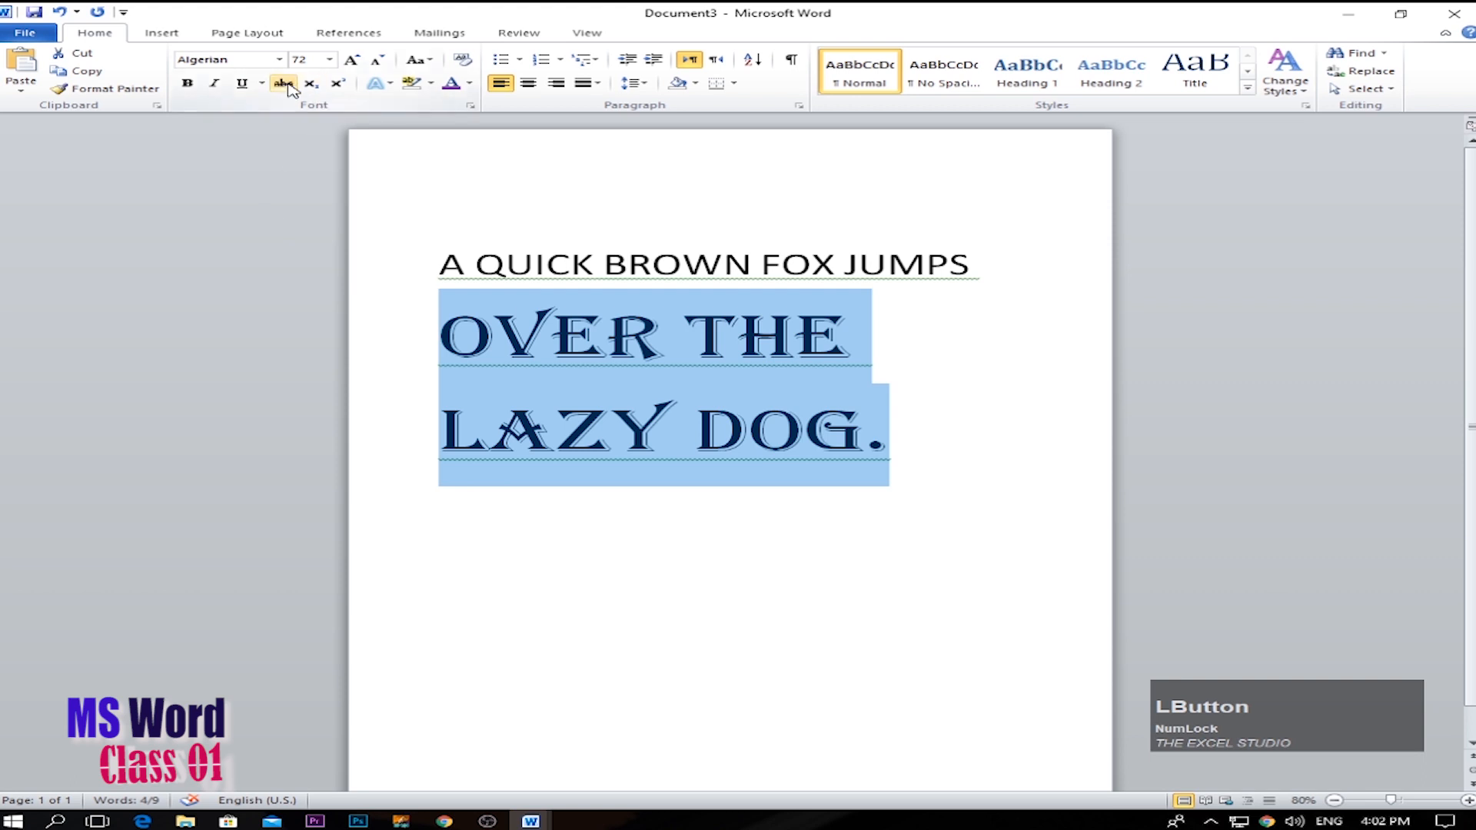
Make the enlarged line OVER THE LAZY DOG. italic, underlined and red.
click(214, 83)
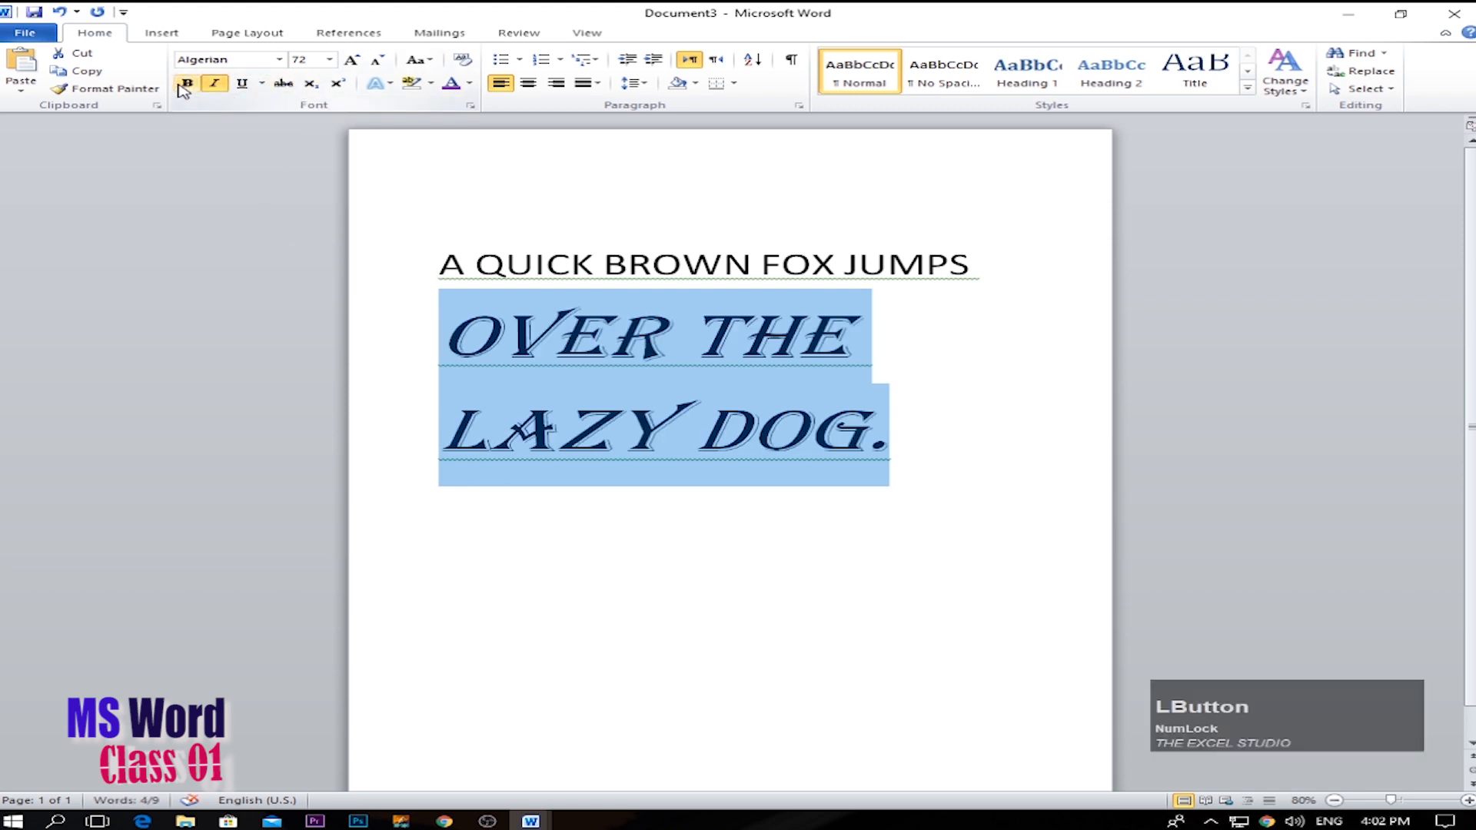
click(242, 85)
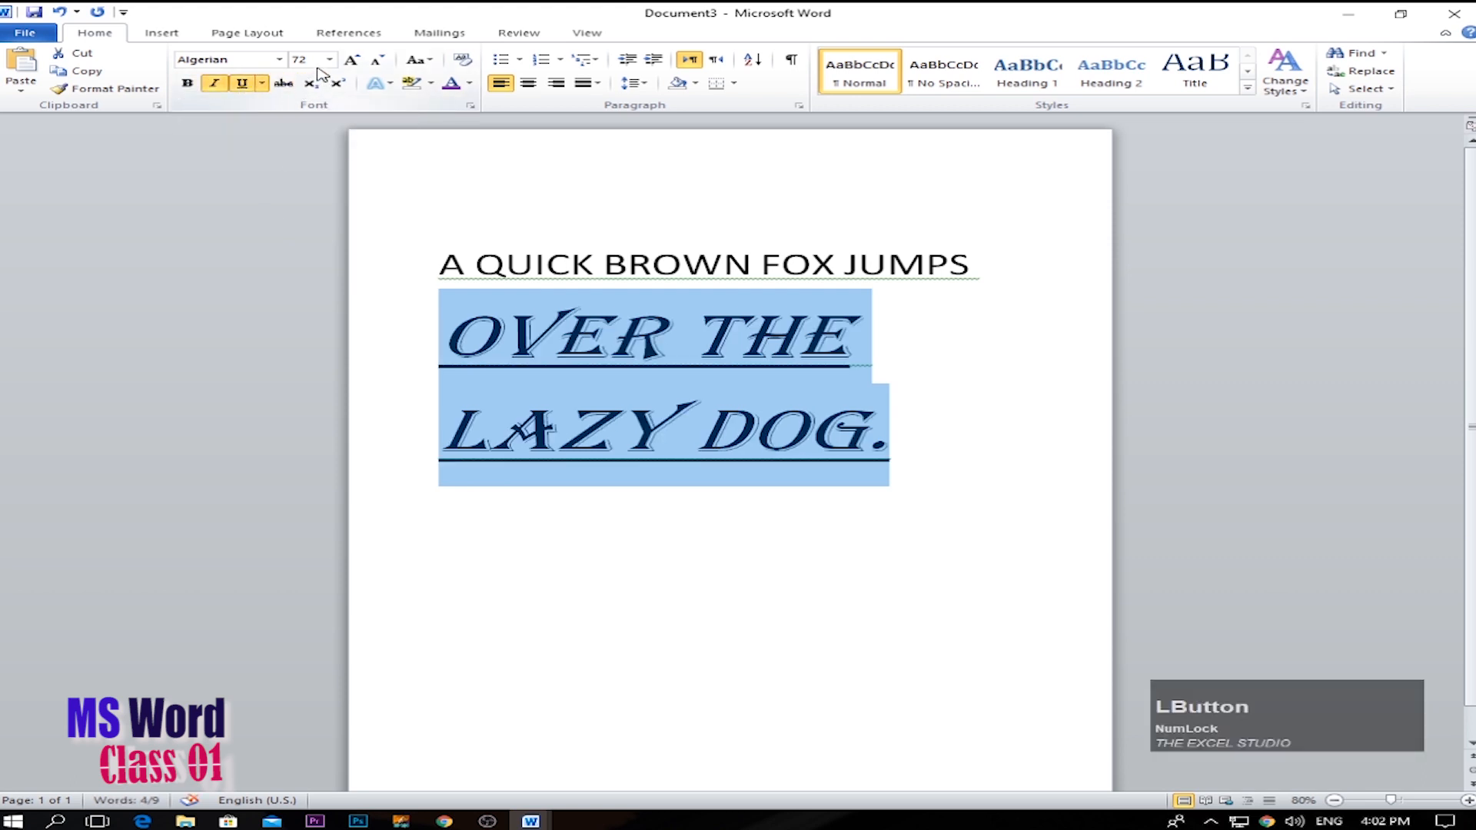
click(469, 83)
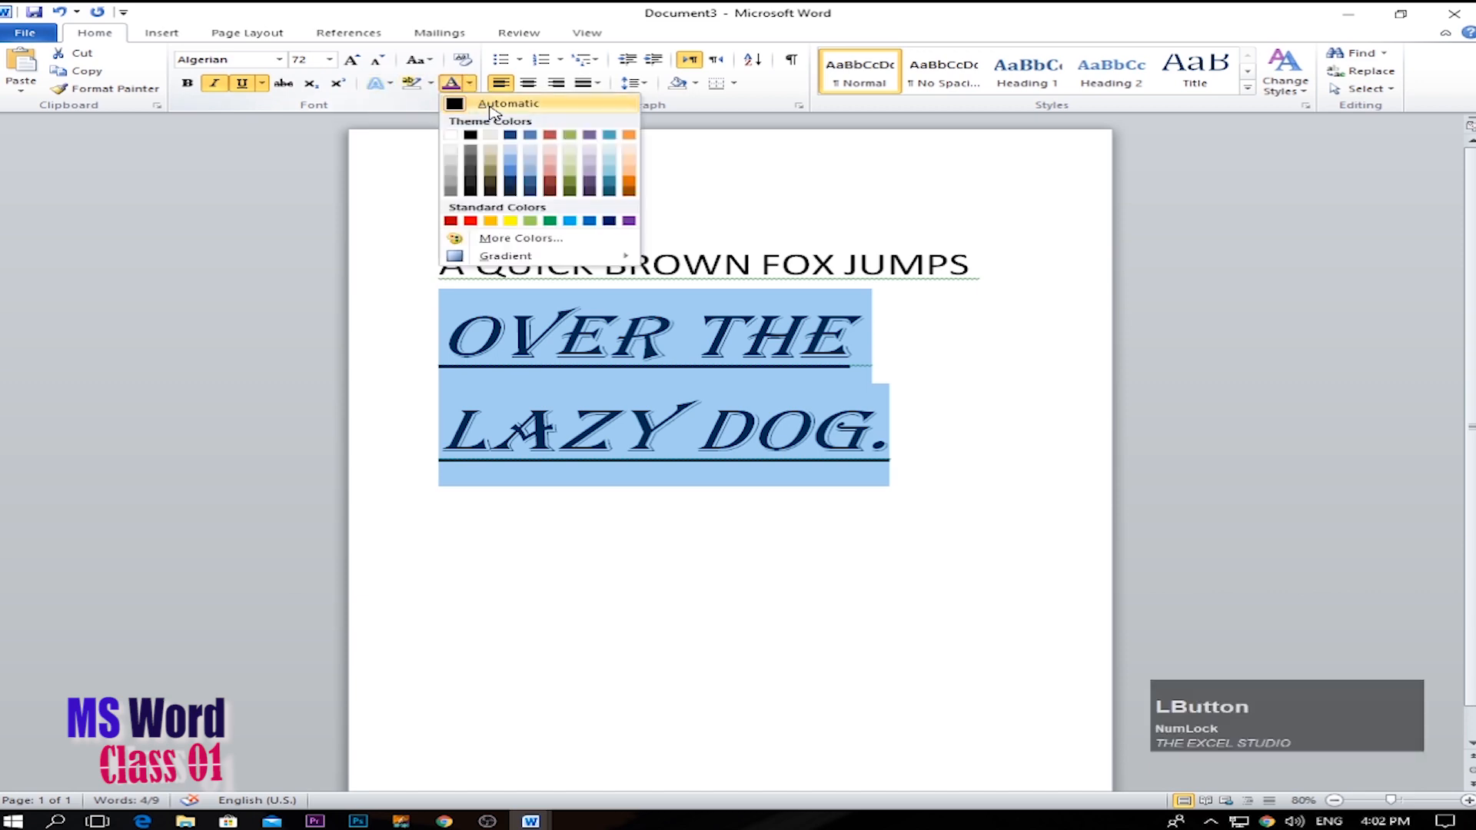
click(468, 220)
click(817, 530)
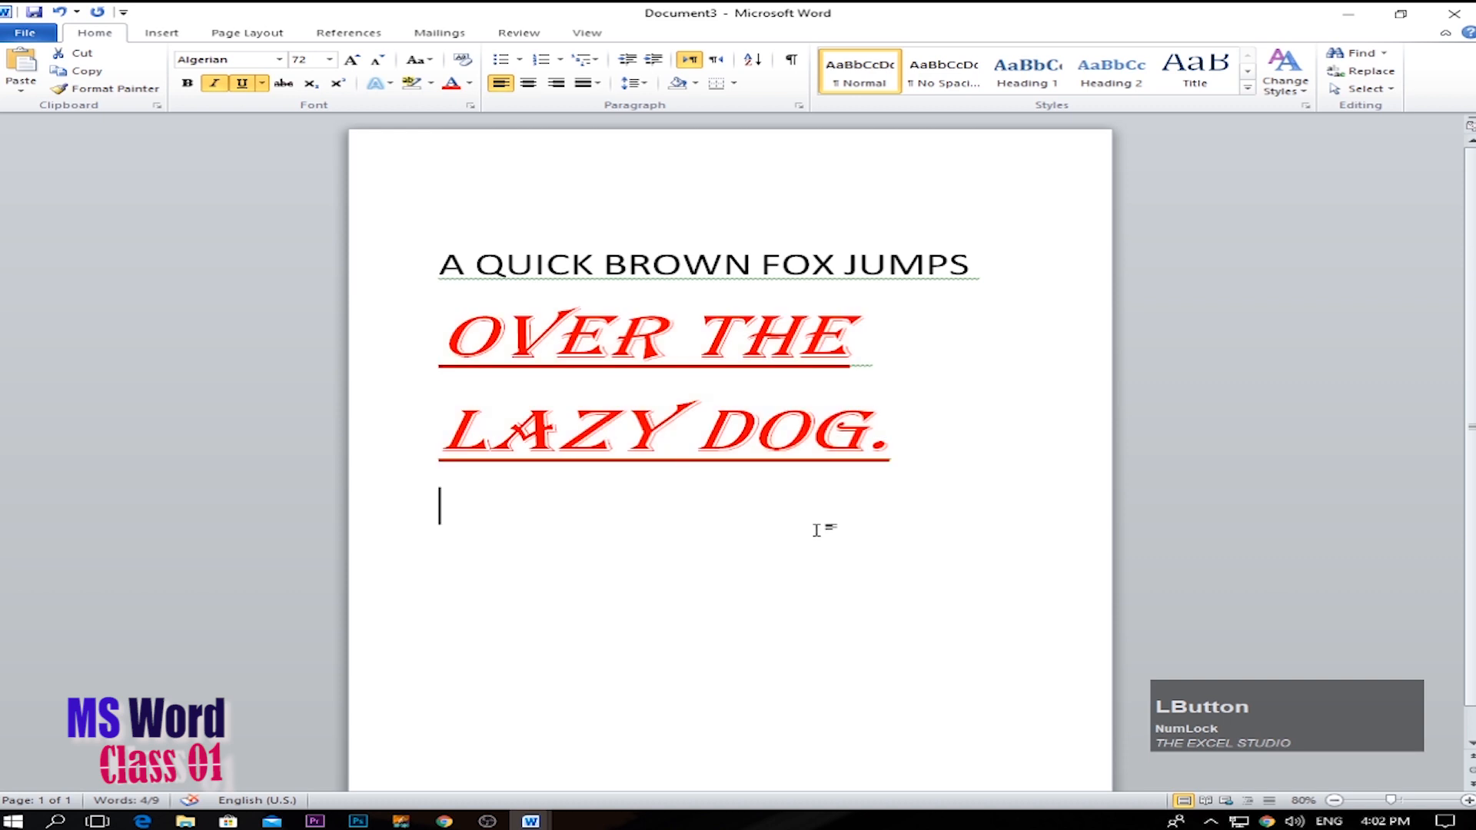
Copy the red Algerian formatting onto A QUICK BROWN FOX JUMPS with Format Painter.
drag(910, 461, 492, 342)
click(675, 485)
click(879, 461)
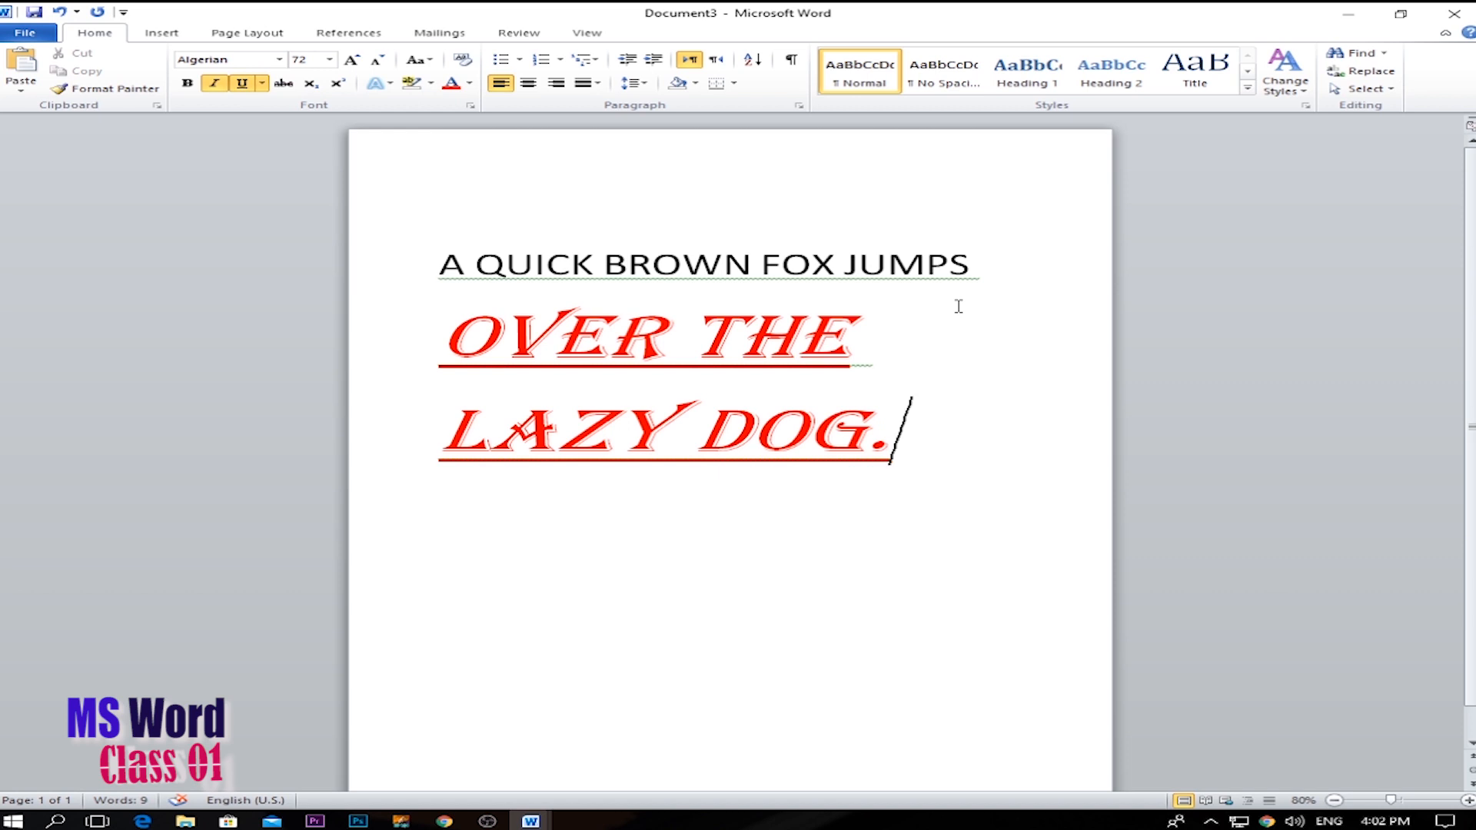
drag(945, 450, 470, 363)
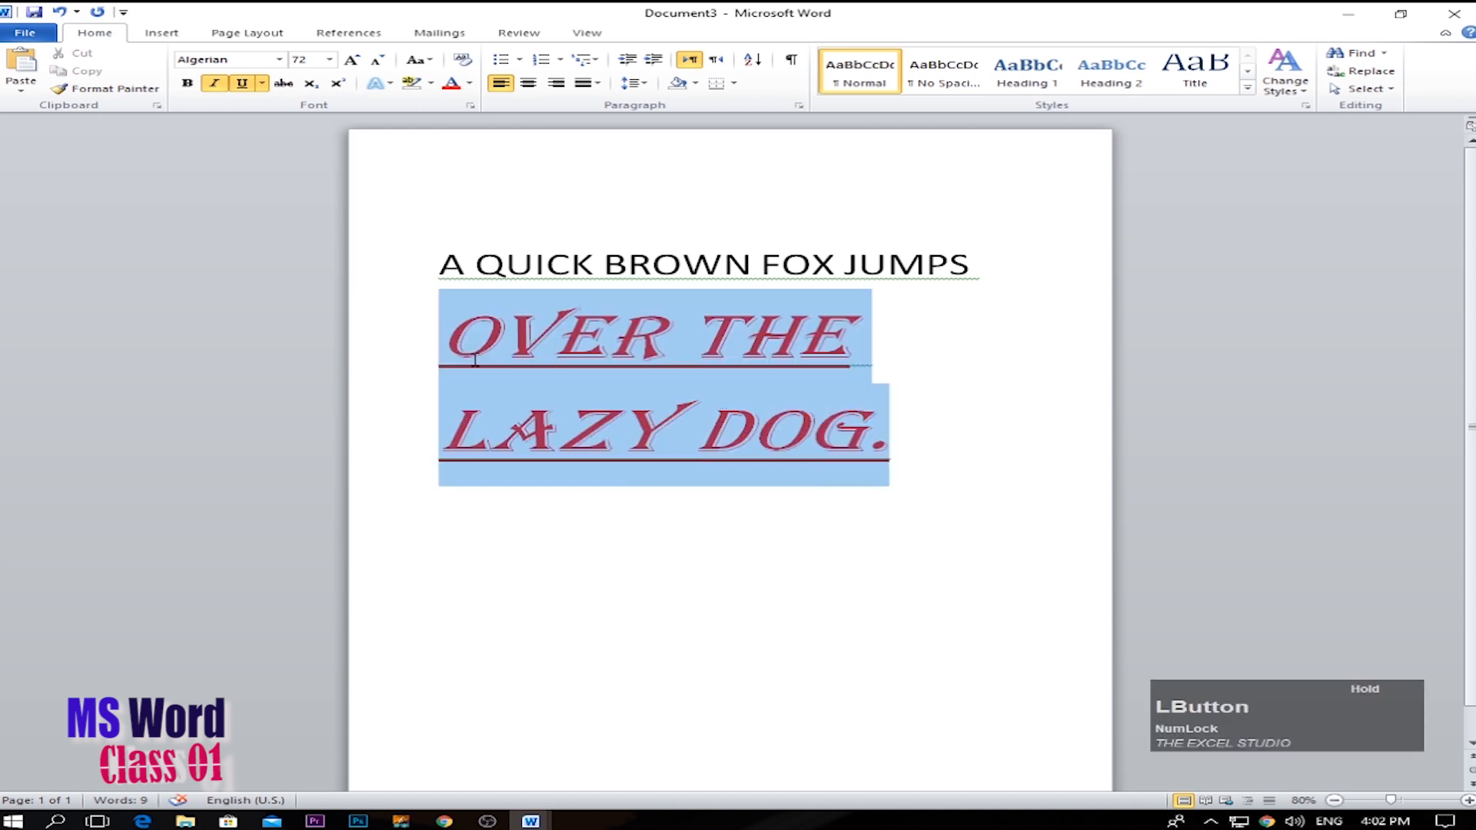
click(894, 427)
click(816, 427)
click(571, 454)
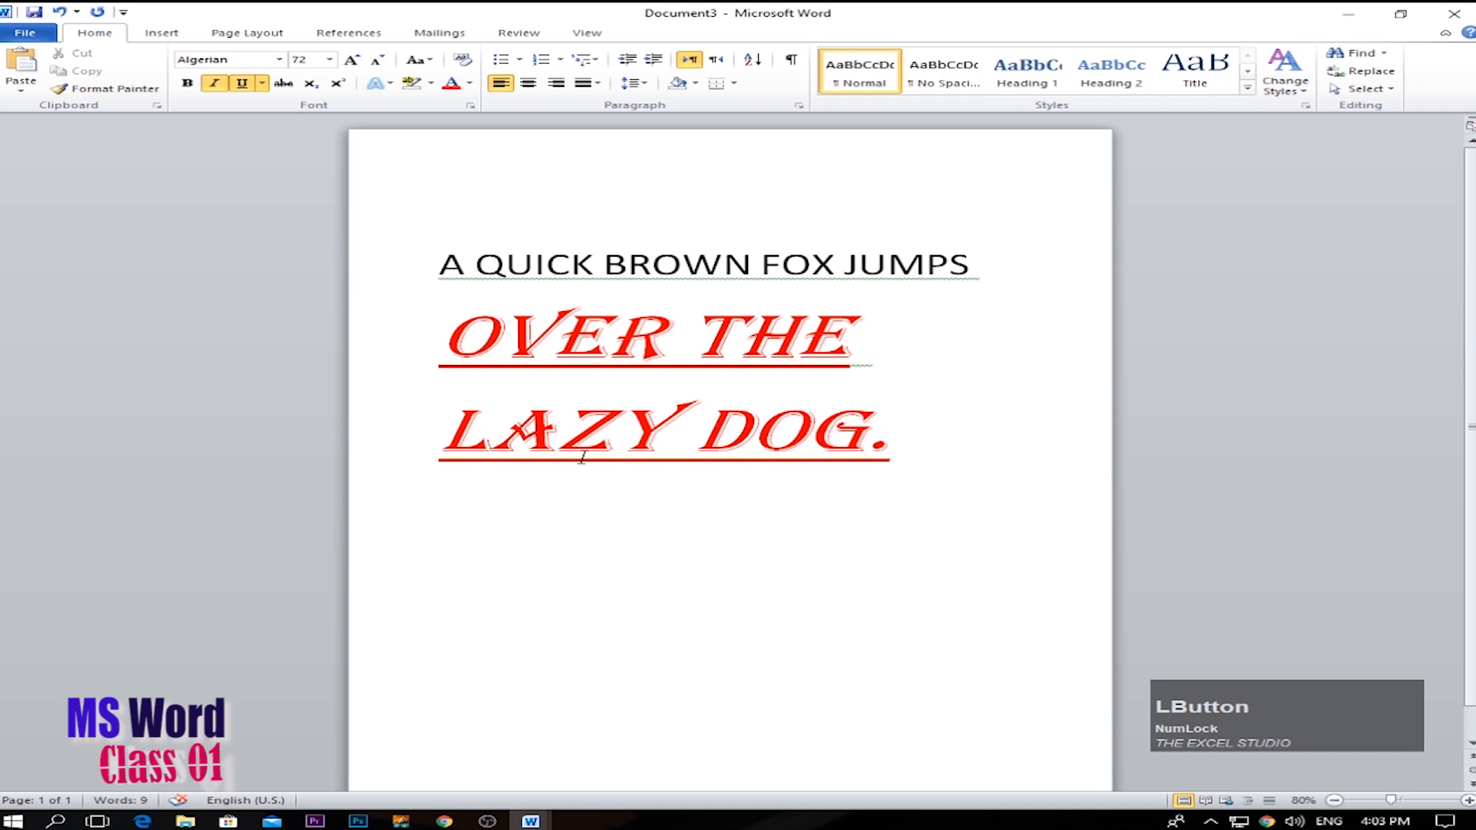
click(108, 88)
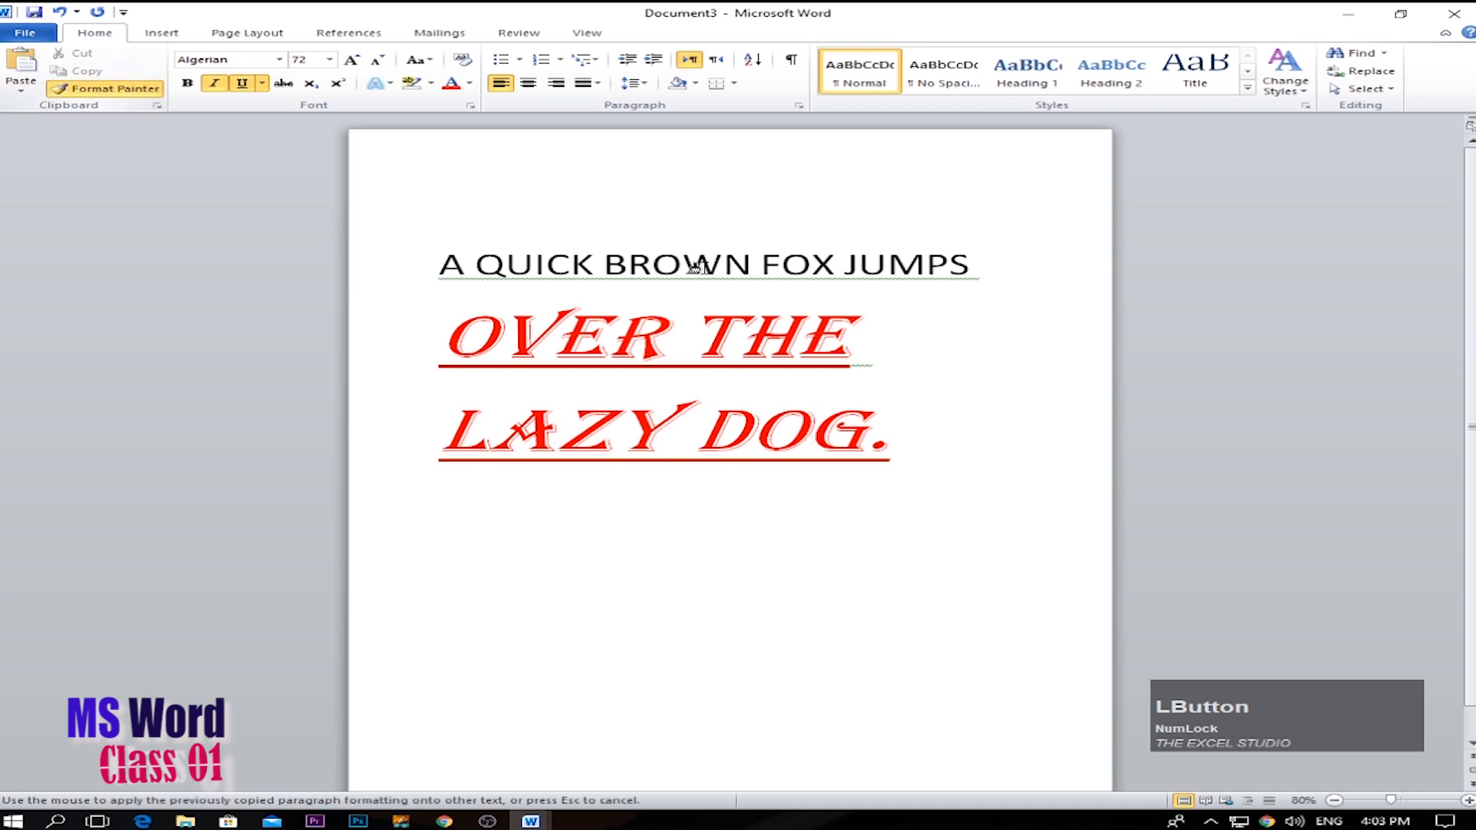
drag(970, 274, 909, 269)
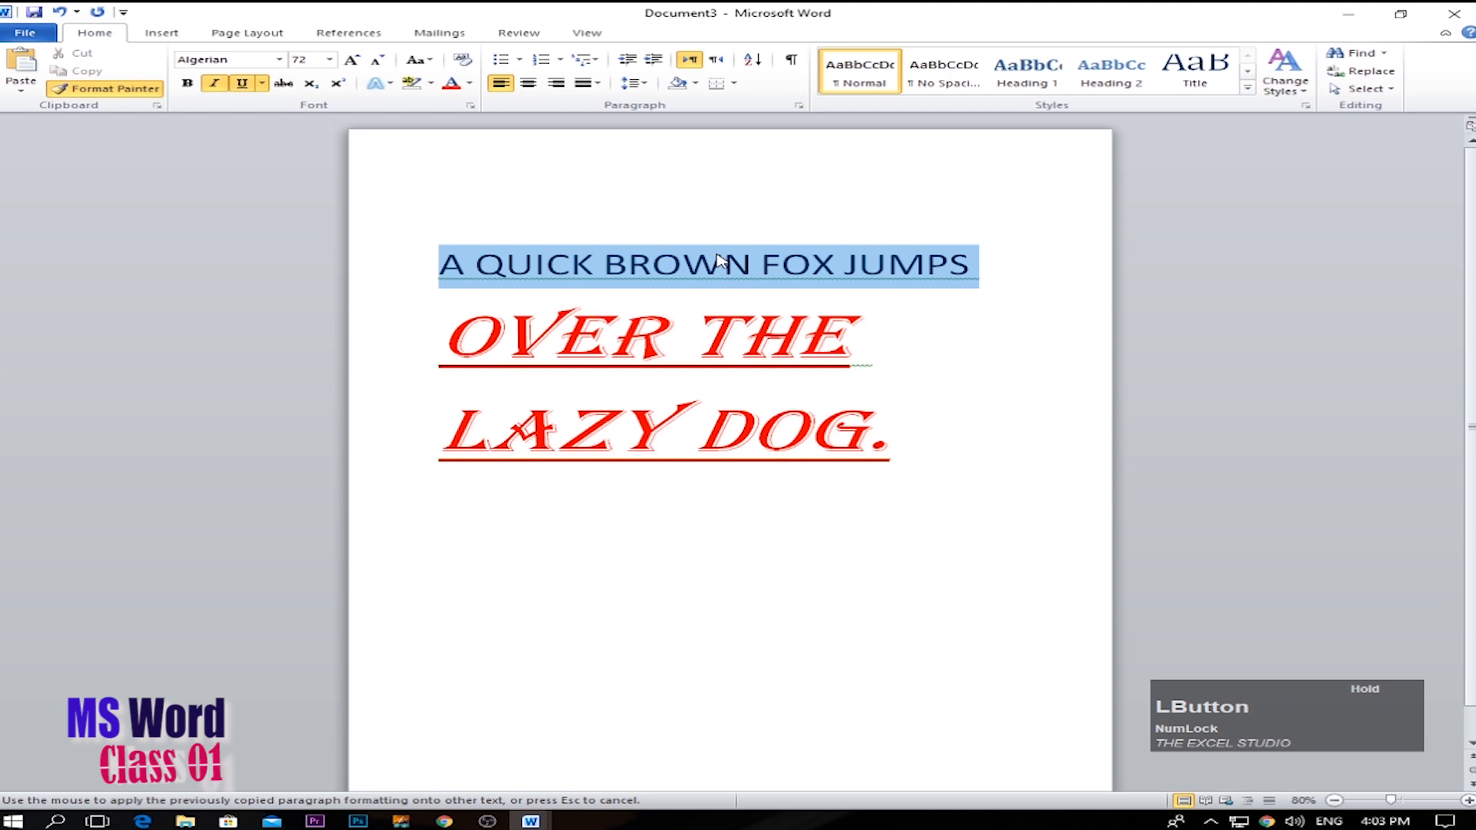
drag(719, 262, 718, 261)
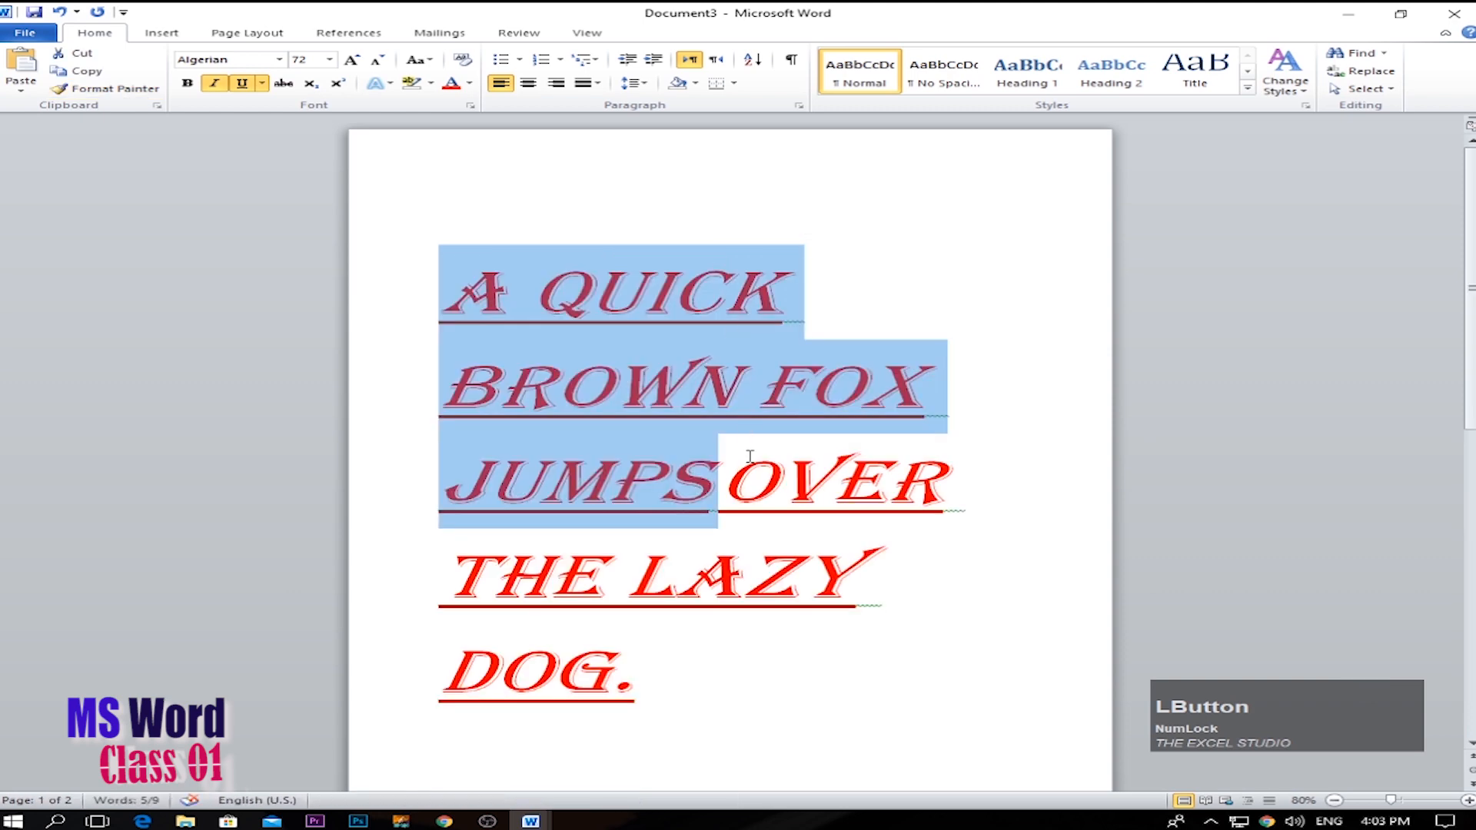
click(722, 503)
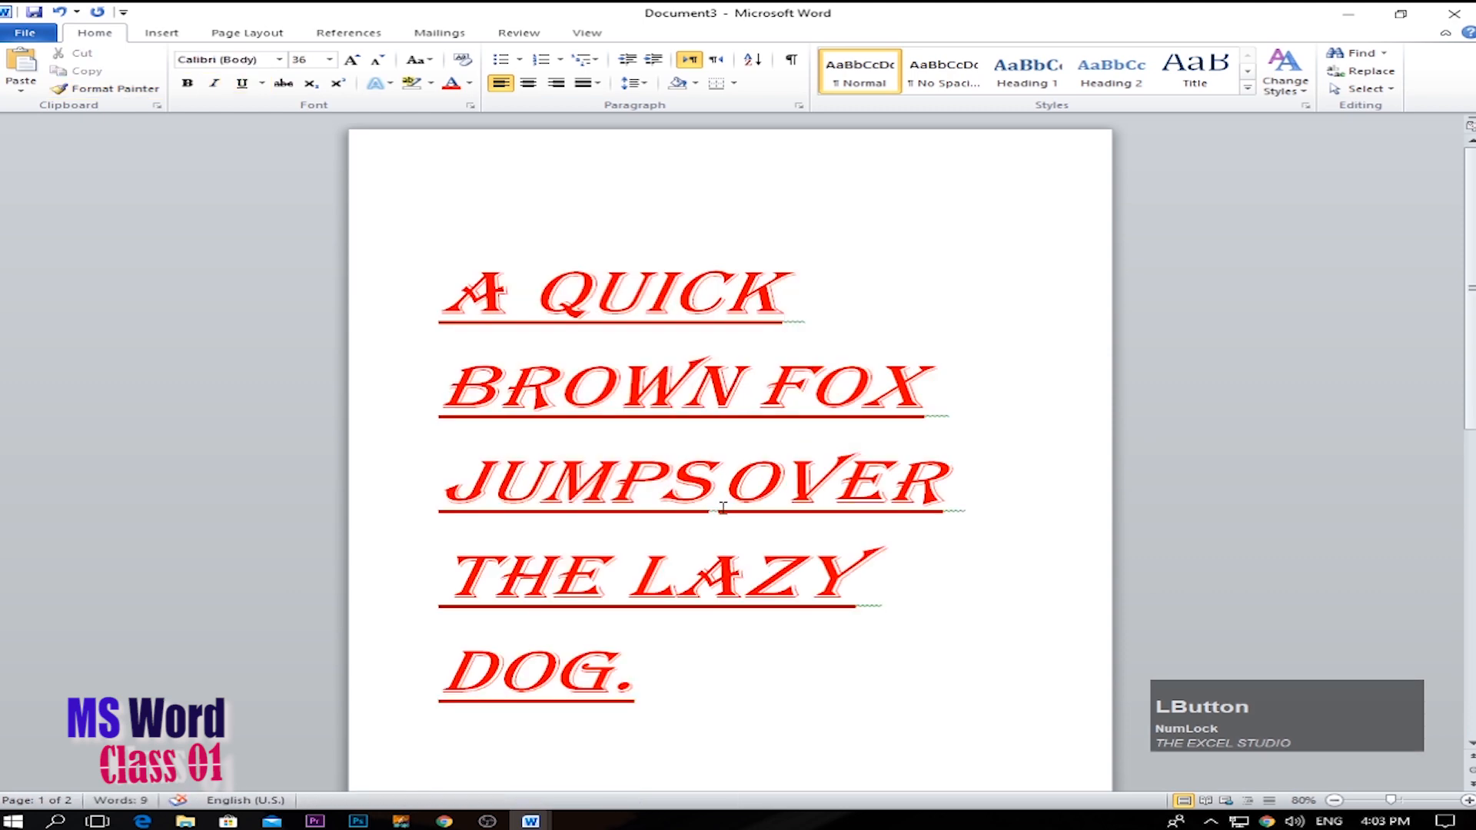
Reduce all the text in the document to font size 48.
key(ctrl+a)
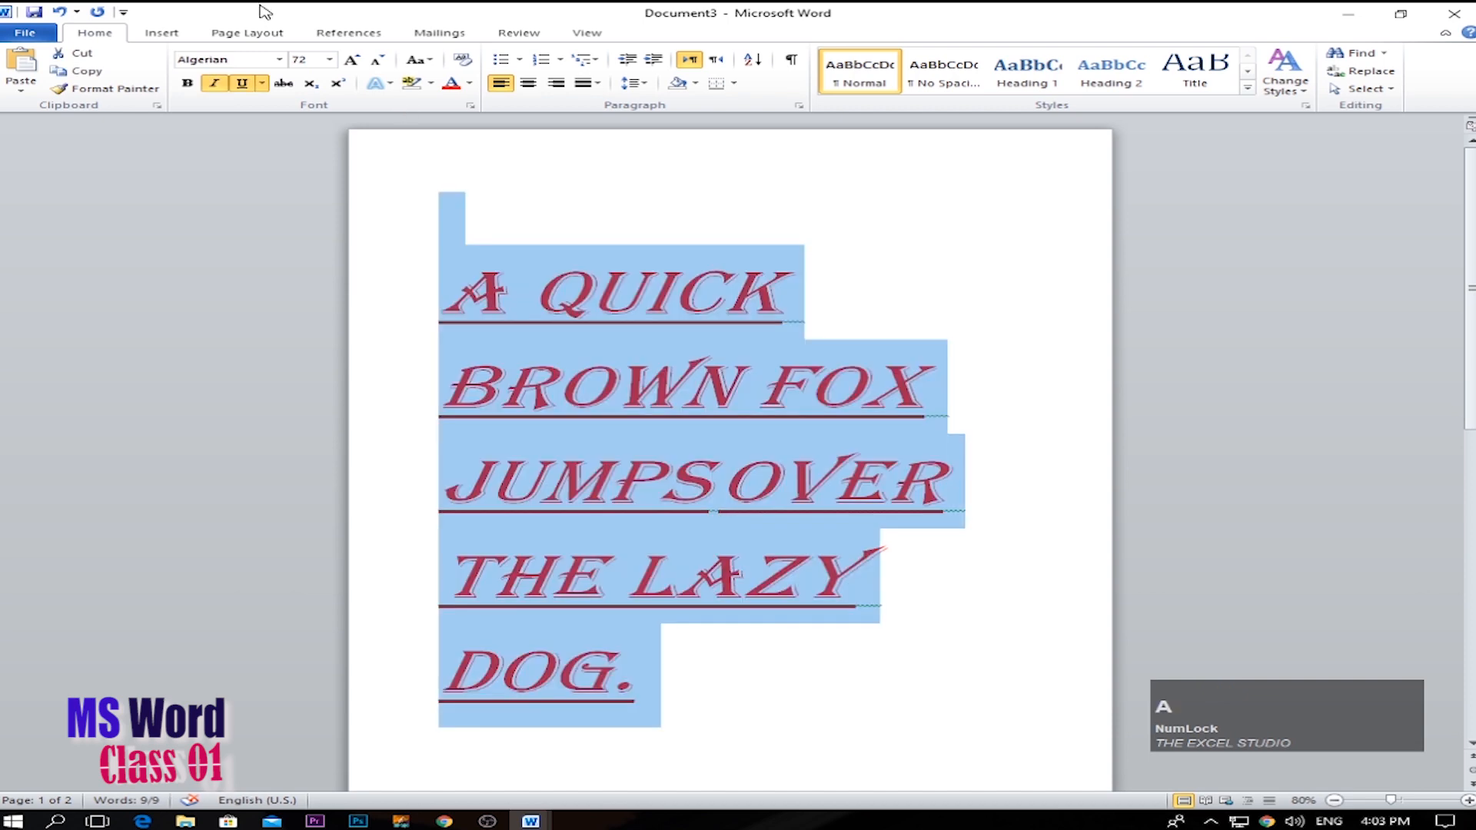
click(377, 60)
click(817, 386)
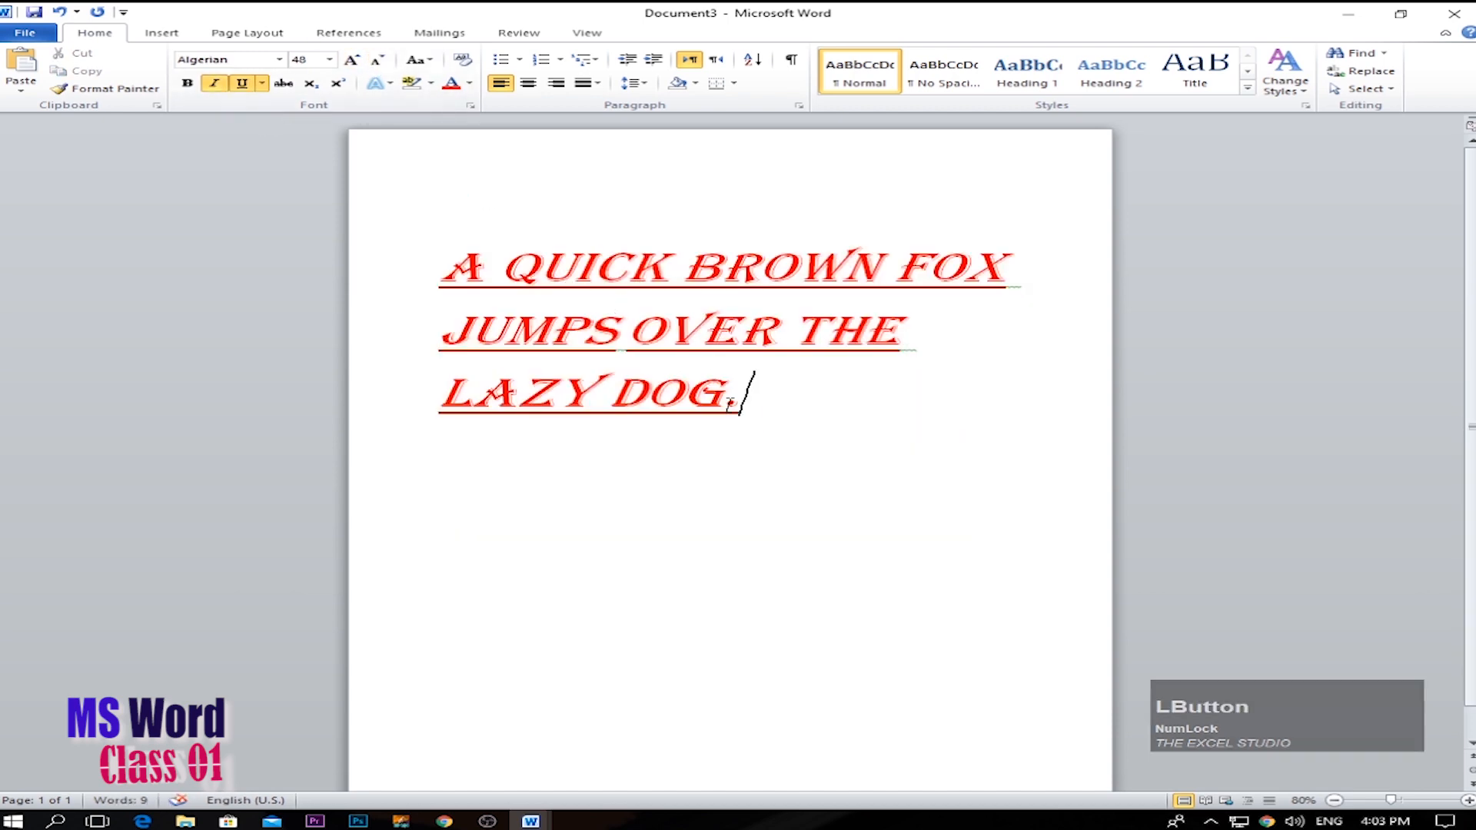
Undo the size reduction, the copied formatting and the colour, underline, italic and Algerian font changes.
key(ctrl+a)
key(ctrl+z)
key(ctrl+z)
key(ctrl+z)
key(ctrl+z)
key(ctrl+z)
key(ctrl+z)
key(ctrl+z)
key(ctrl+z)
key(ctrl+z)
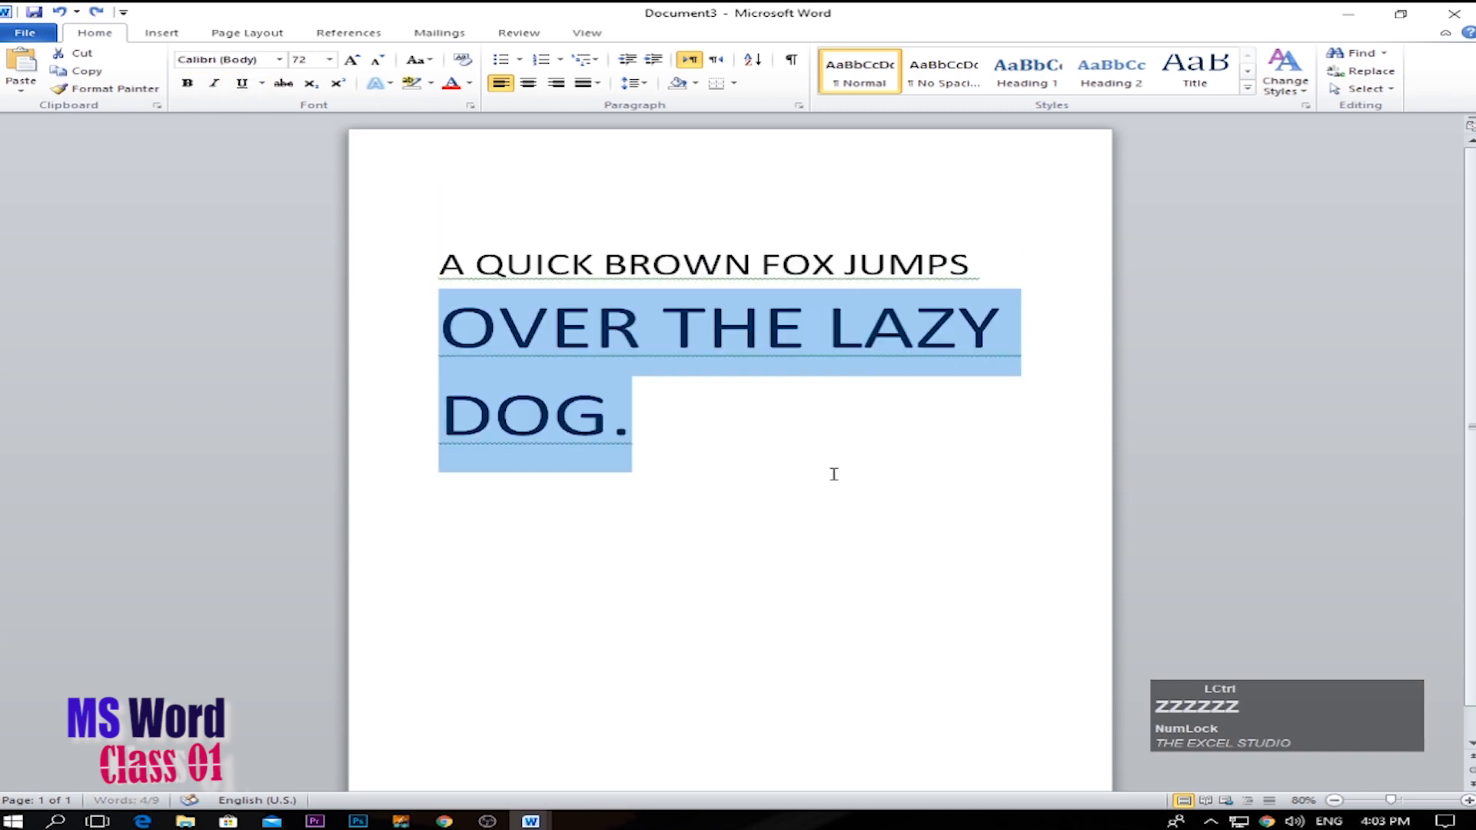
Bring the whole sentence back to font size 36 and remove the empty paragraph above it.
drag(848, 419, 439, 351)
key(Delete)
click(738, 287)
drag(881, 281, 438, 207)
click(600, 308)
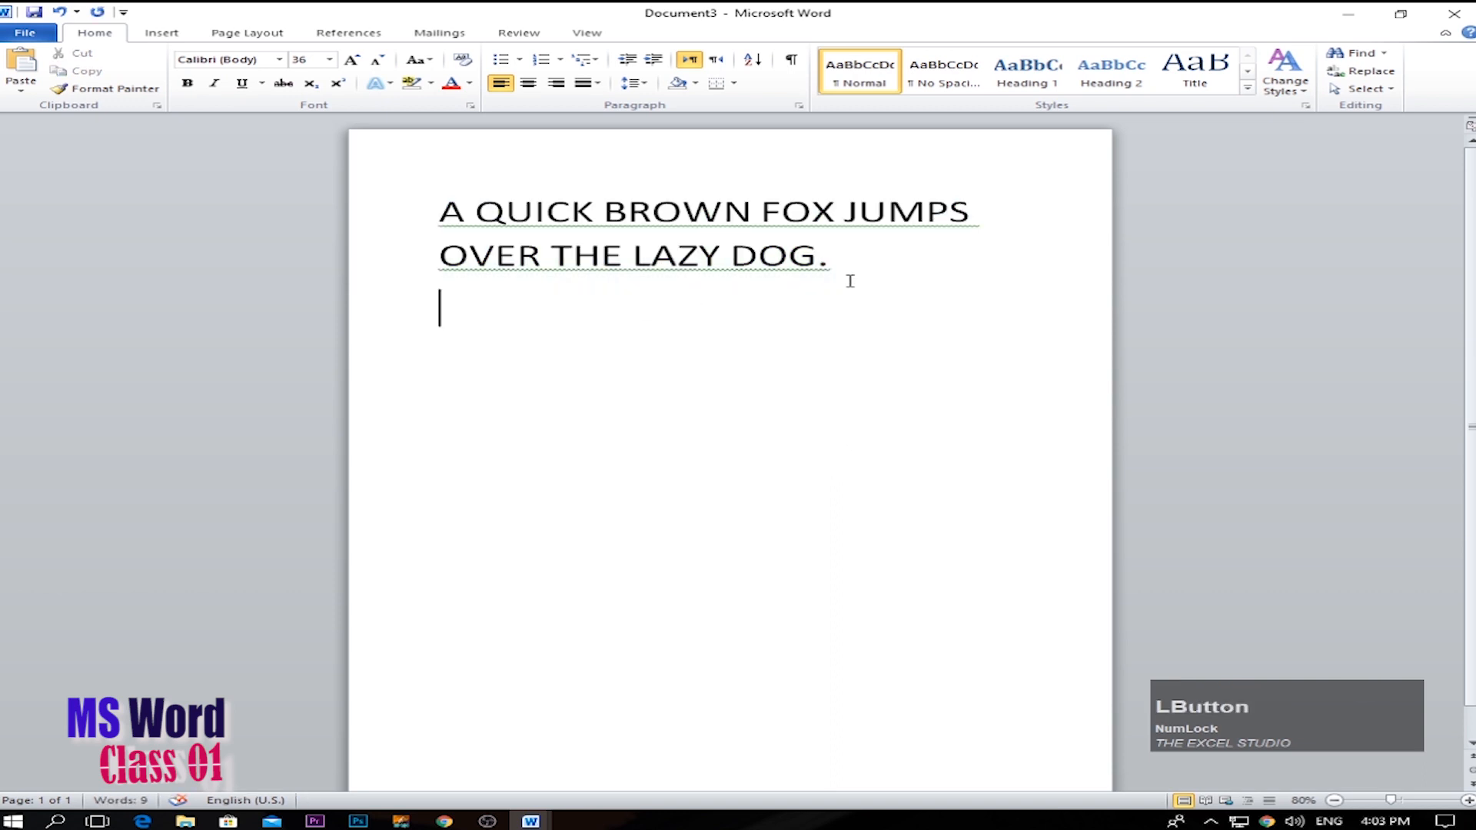
Delete OVER THE LAZY DOG. from the sentence and undo that deletion.
drag(849, 274, 439, 209)
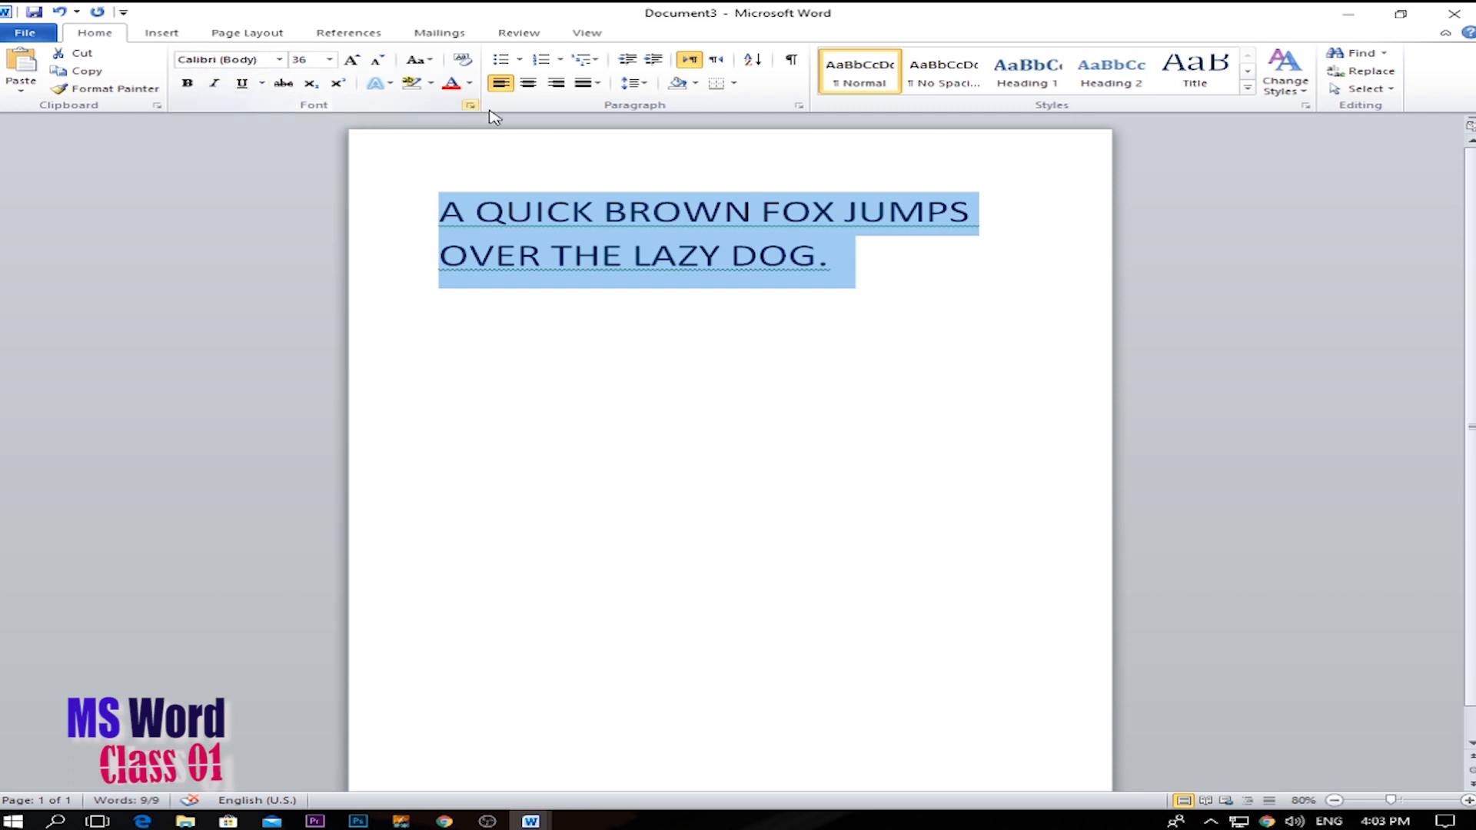
click(691, 315)
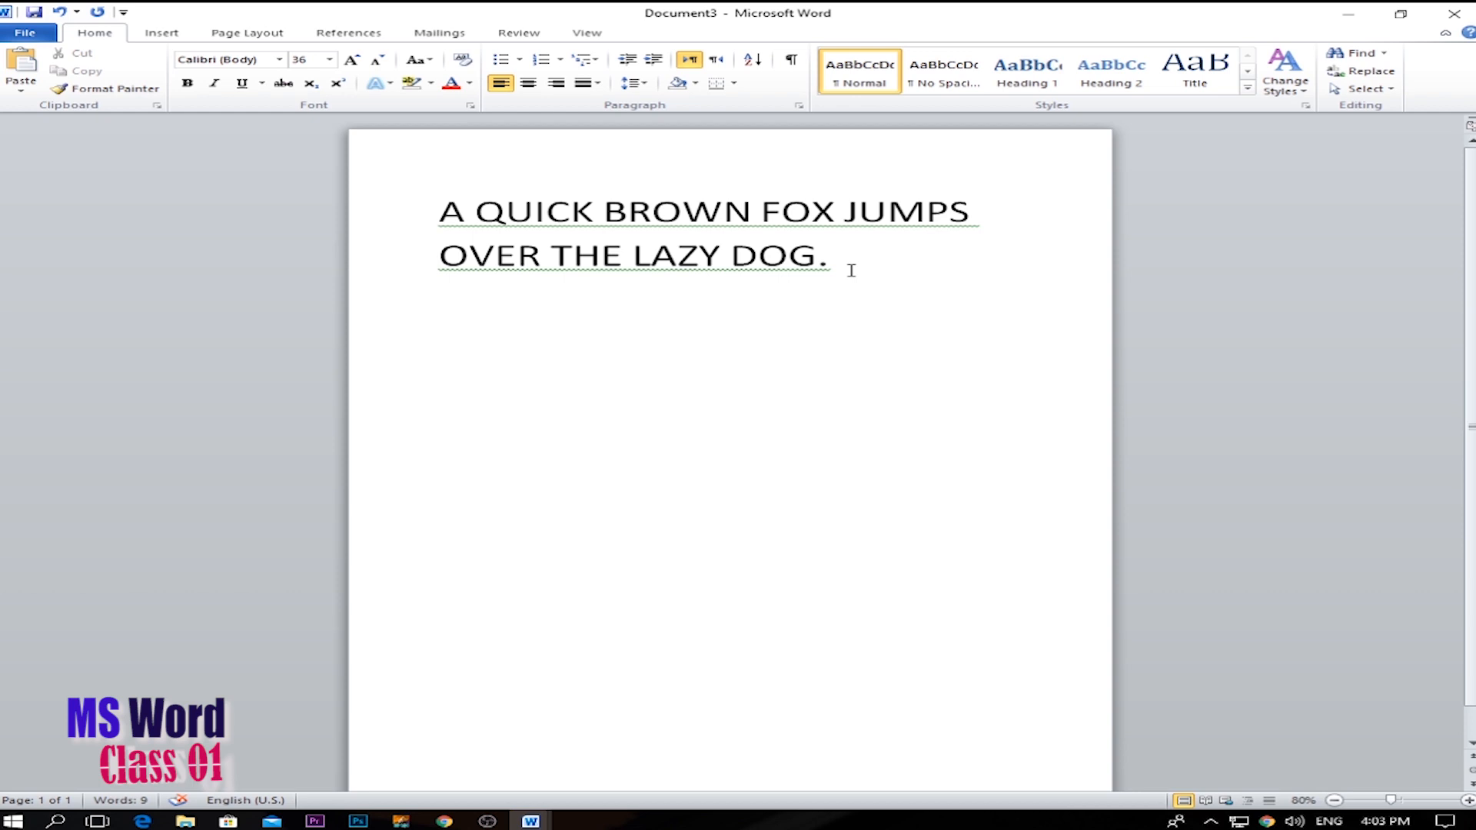
drag(853, 268, 474, 261)
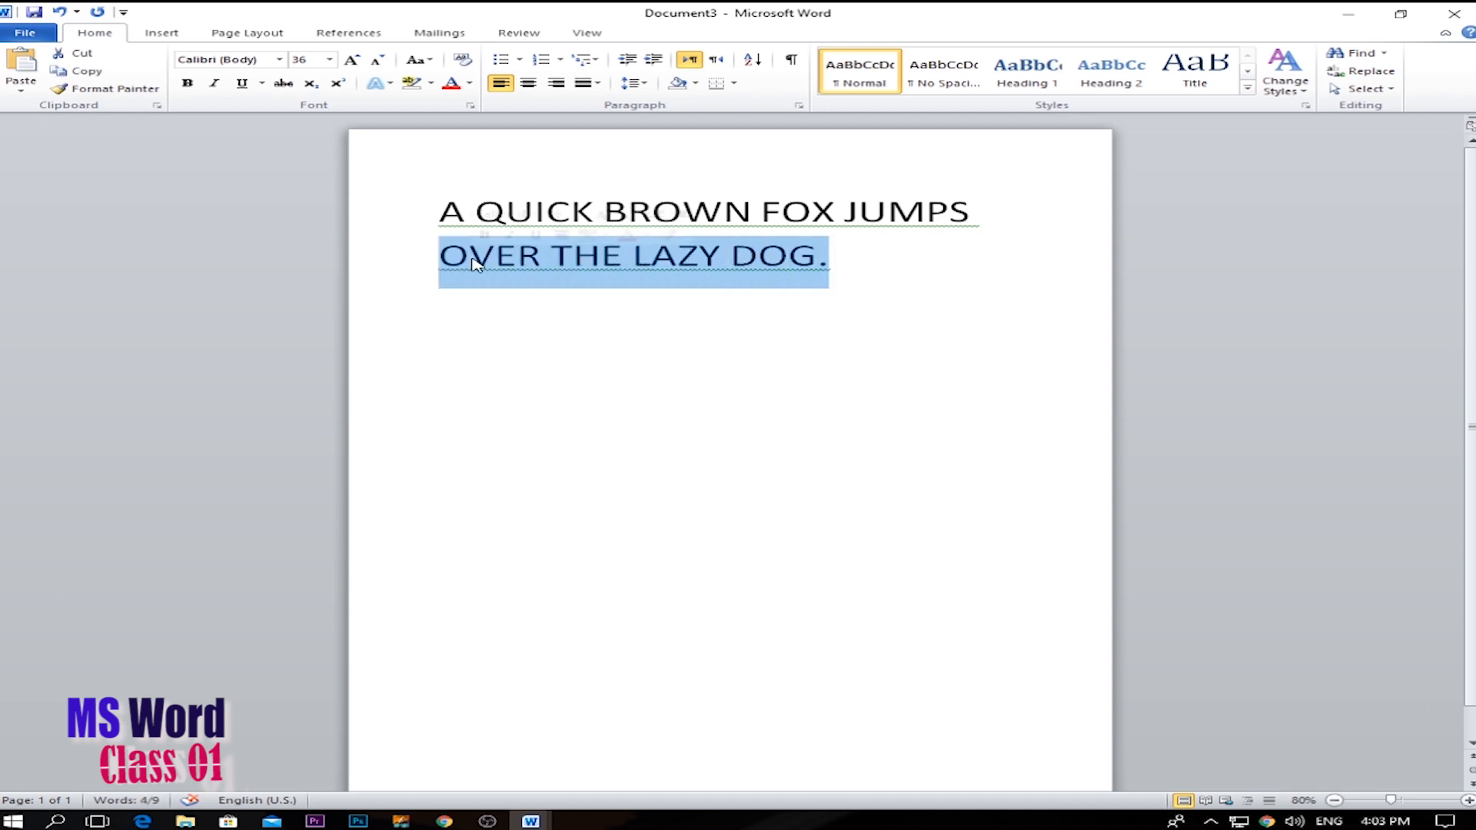
key(BackSpace)
key(ctrl+z)
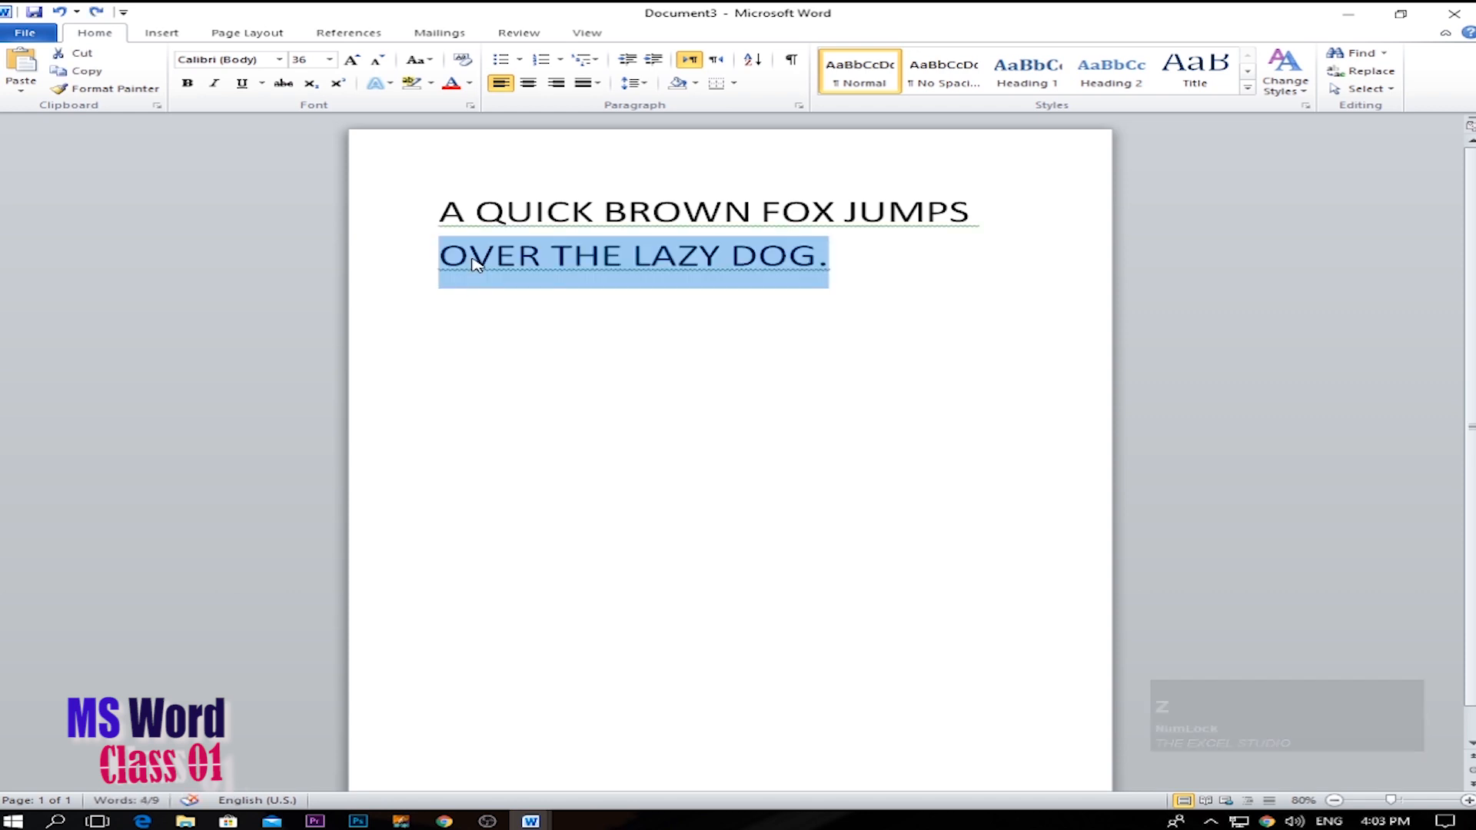
Copy the line OVER THE LAZY DOG. and paste it into a new paragraph below the sentence.
drag(892, 308, 434, 254)
key(ctrl+c)
click(784, 339)
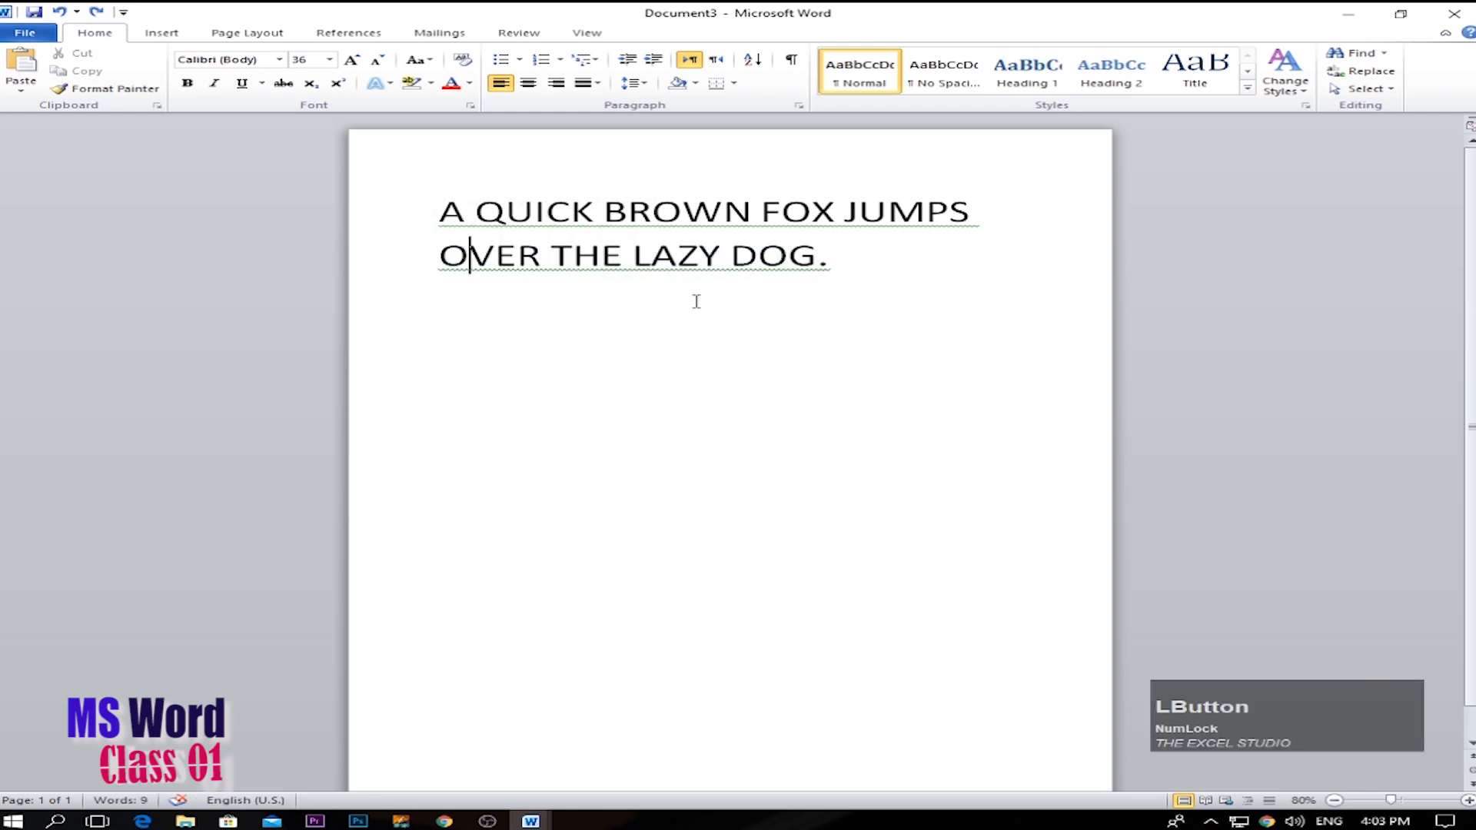
key(Return)
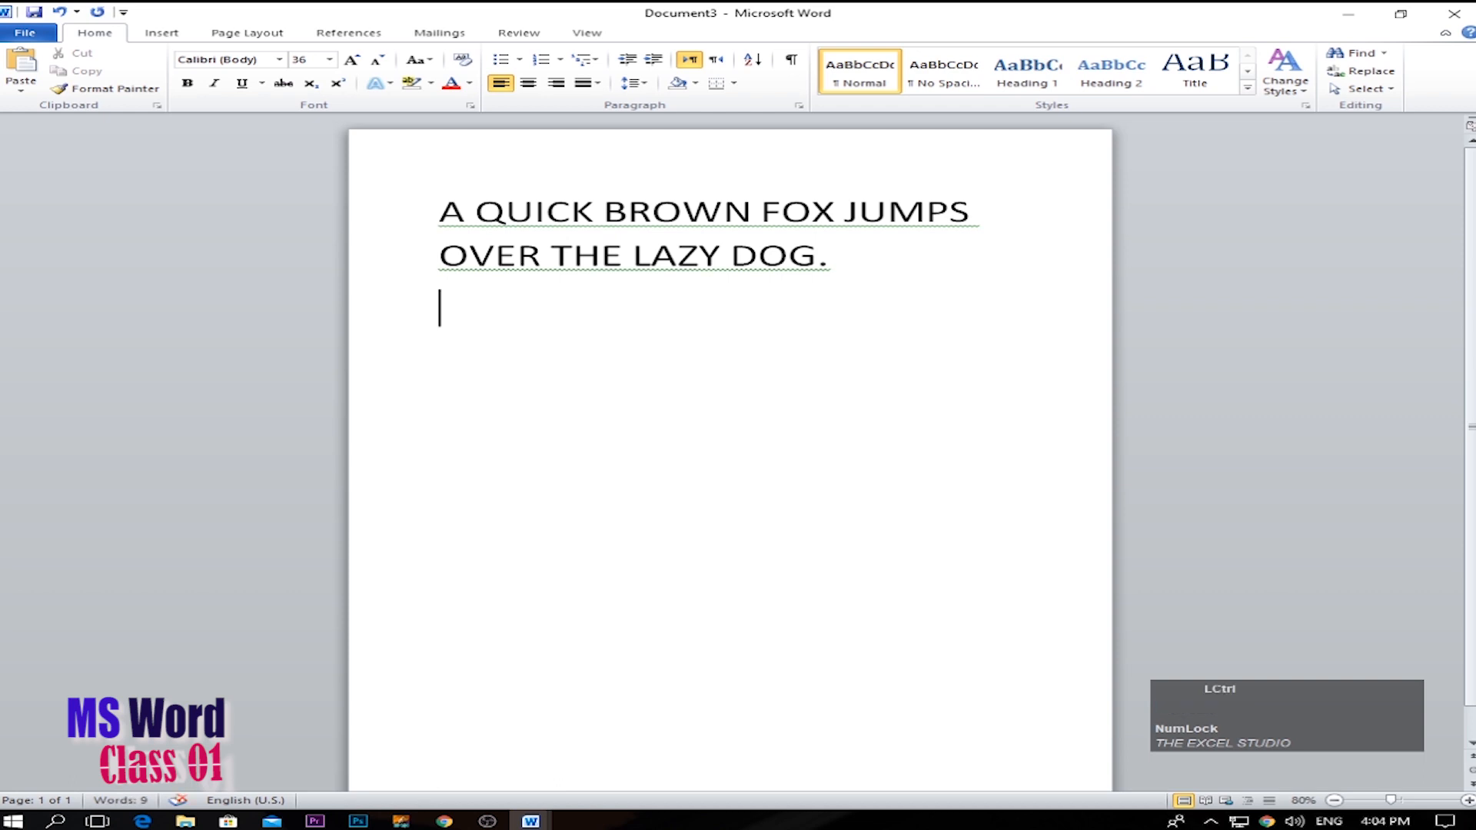
key(ctrl+v)
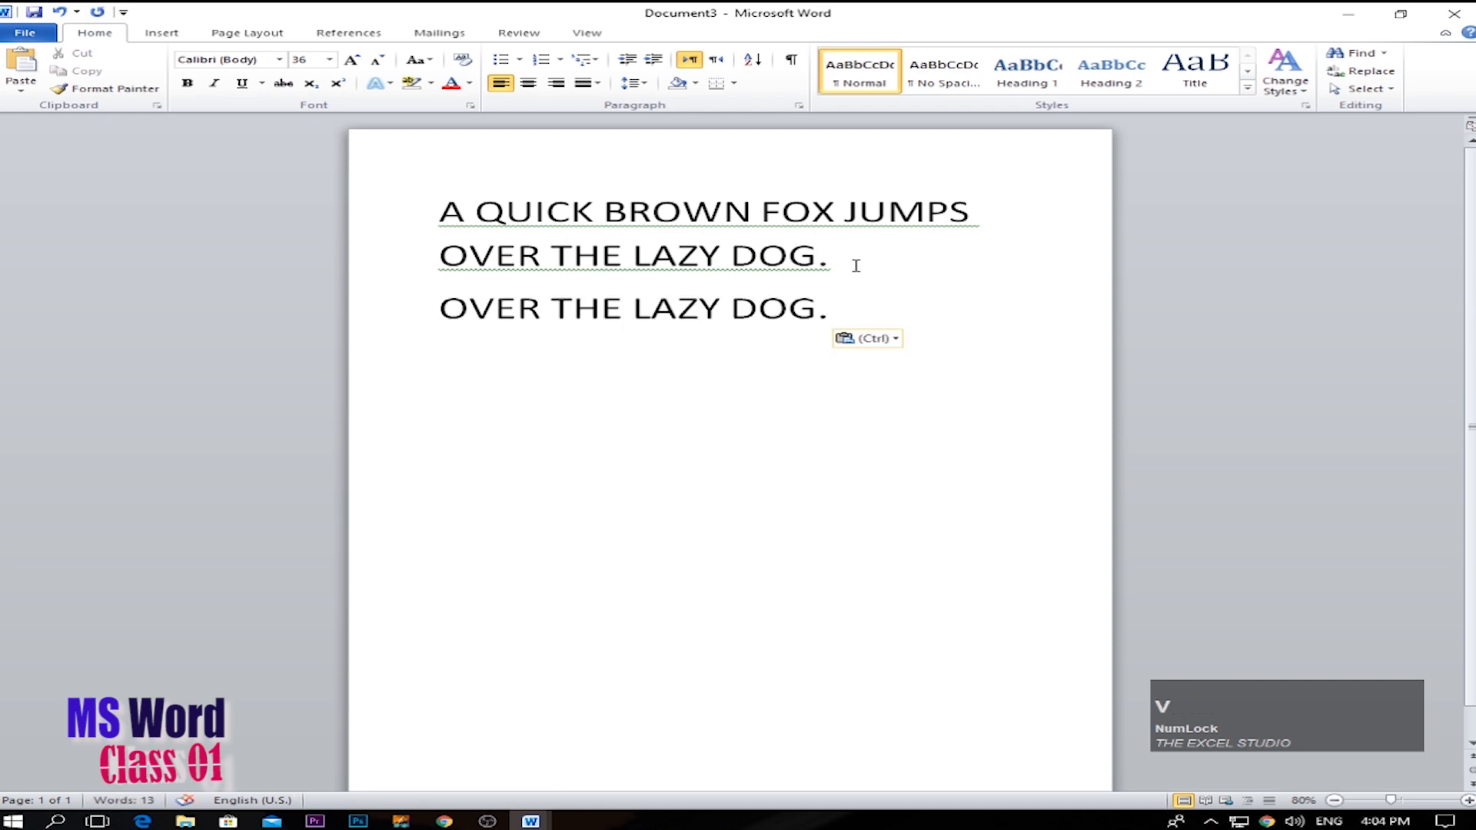
Delete the pasted OVER THE LAZY DOG. line and the full stop that ends the sentence.
key(BackSpace)
key(BackSpace)
key(BackSpace)
key(BackSpace)
key(BackSpace)
key(BackSpace)
key(BackSpace)
key(BackSpace)
key(BackSpace)
key(BackSpace)
key(BackSpace)
key(BackSpace)
key(BackSpace)
key(BackSpace)
key(BackSpace)
key(BackSpace)
key(BackSpace)
key(BackSpace)
key(BackSpace)
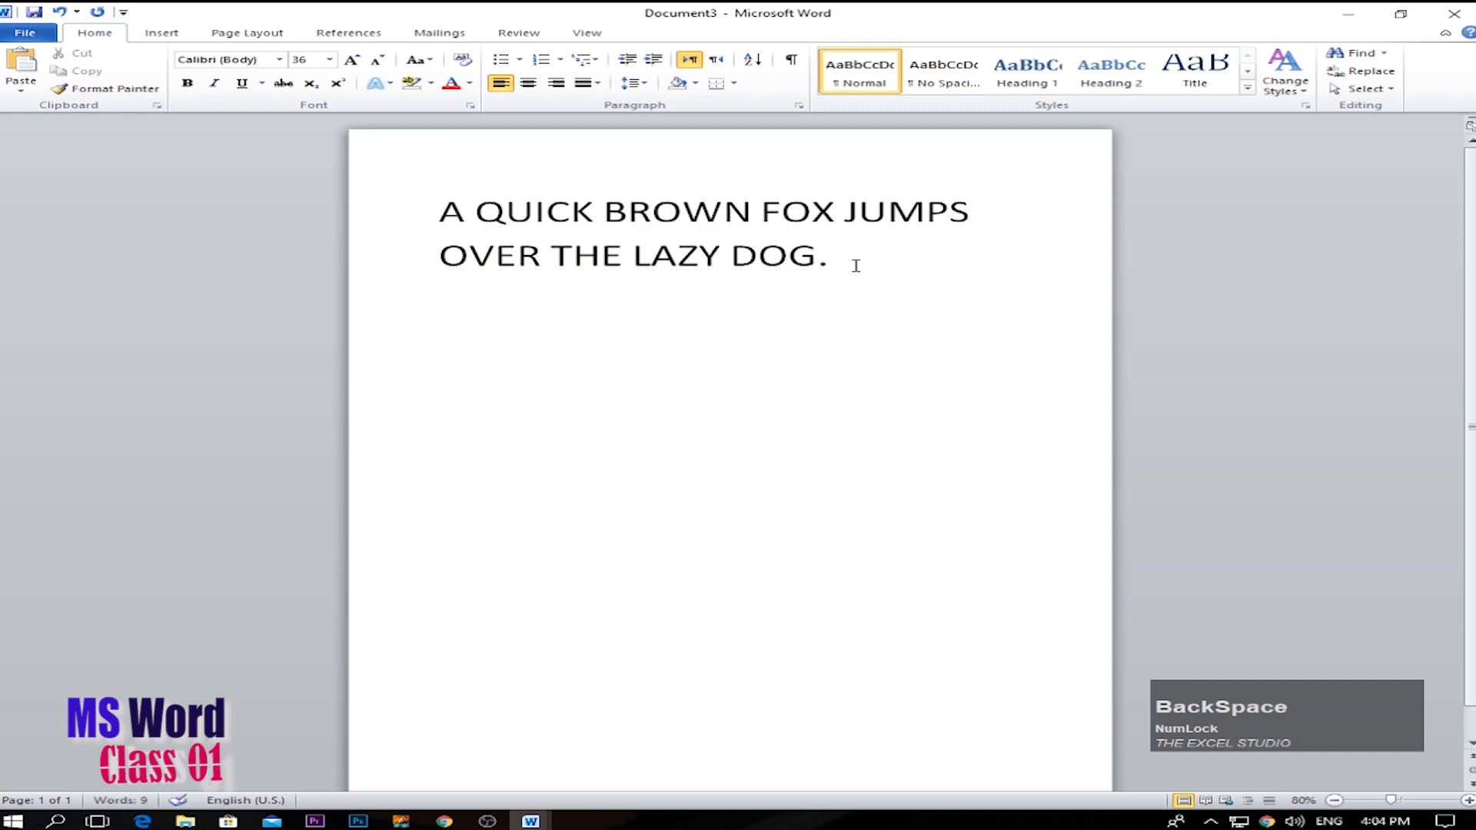
key(BackSpace)
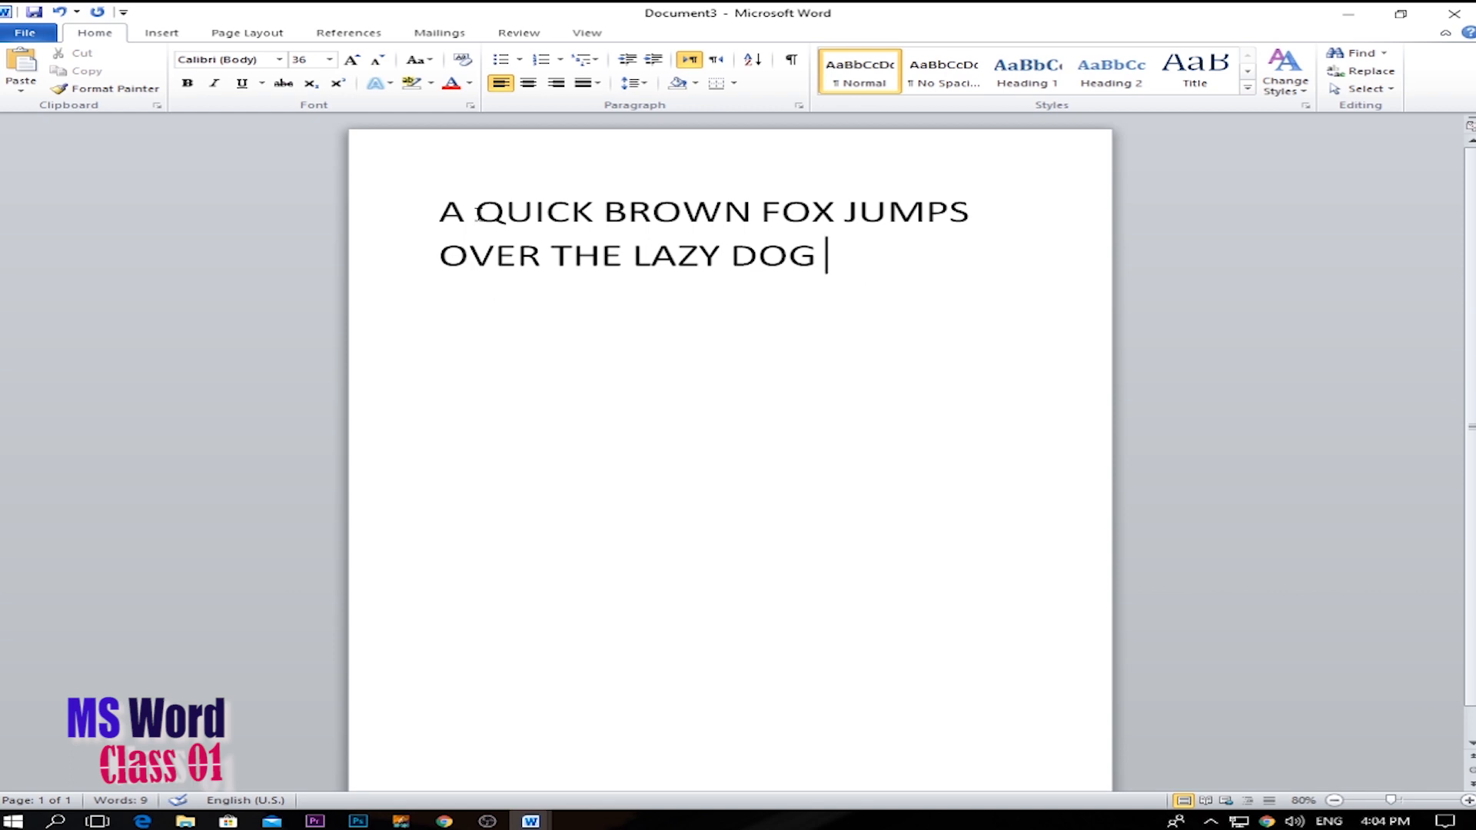
Preview fonts such as Berlin Sans FB on the whole sentence without applying any of them.
click(304, 102)
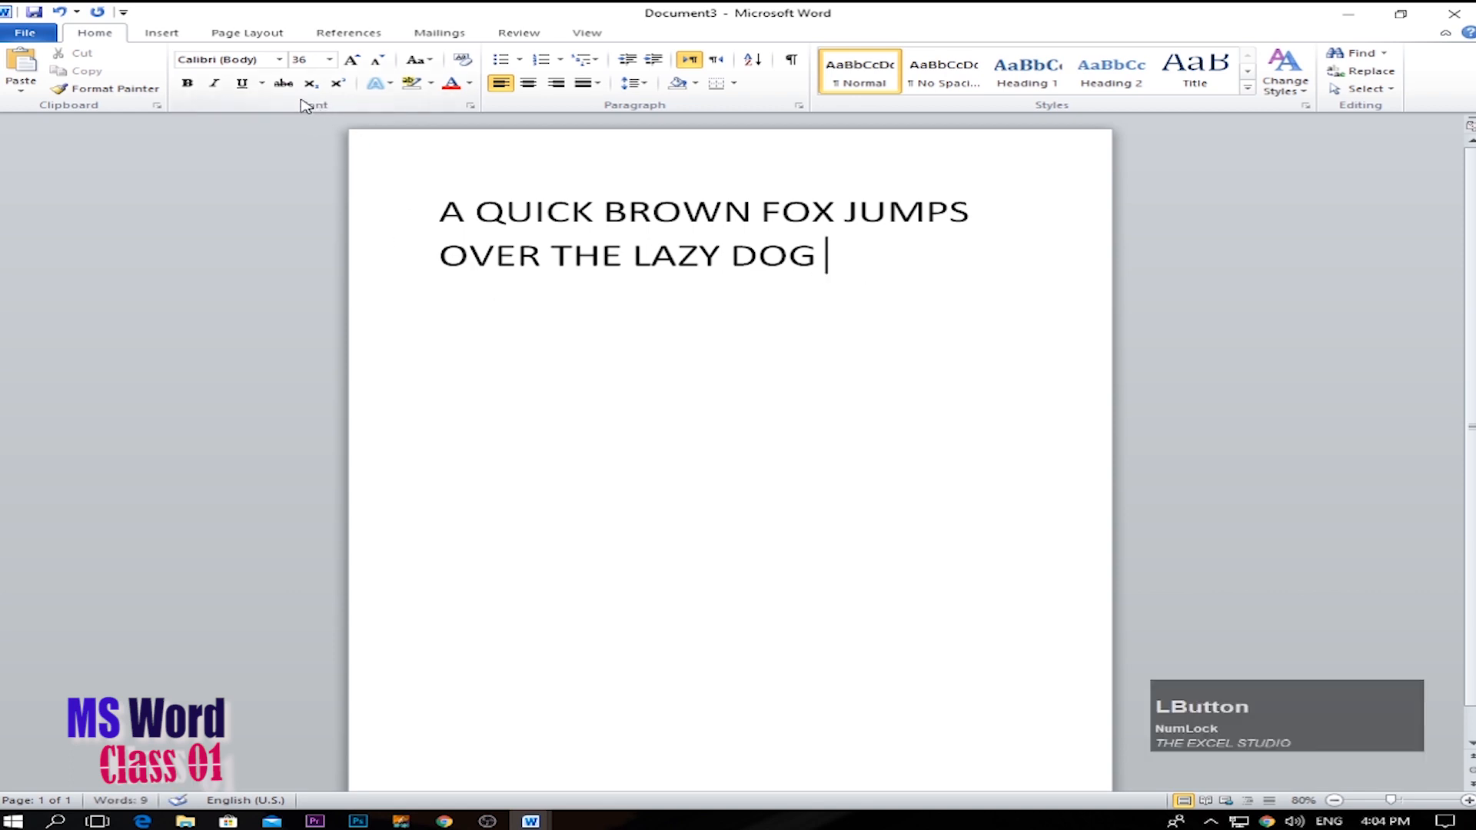
drag(810, 260, 724, 257)
click(278, 59)
click(741, 329)
drag(866, 240, 434, 209)
click(280, 60)
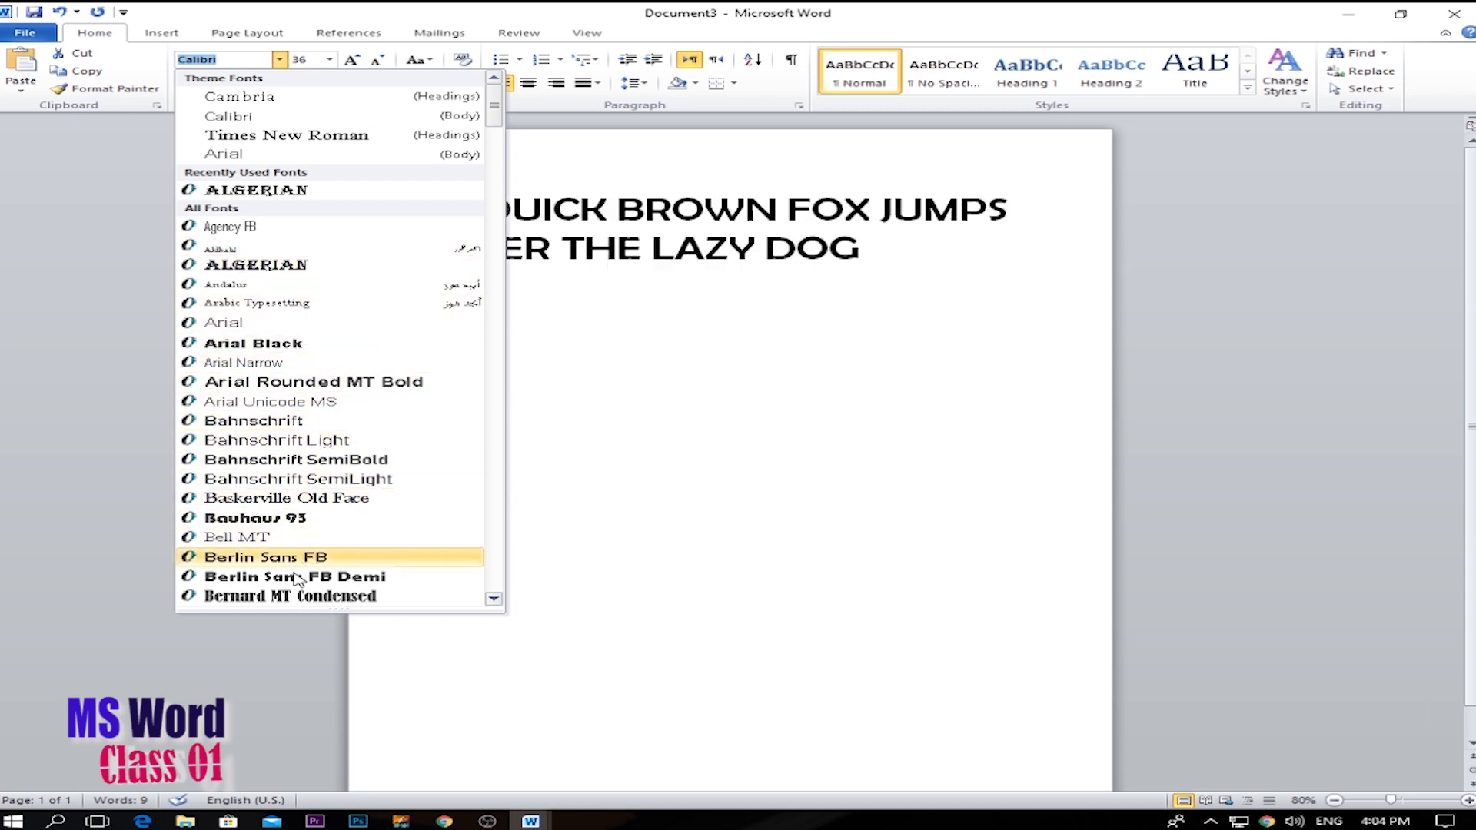
scroll(349, 538, down, 2)
click(615, 291)
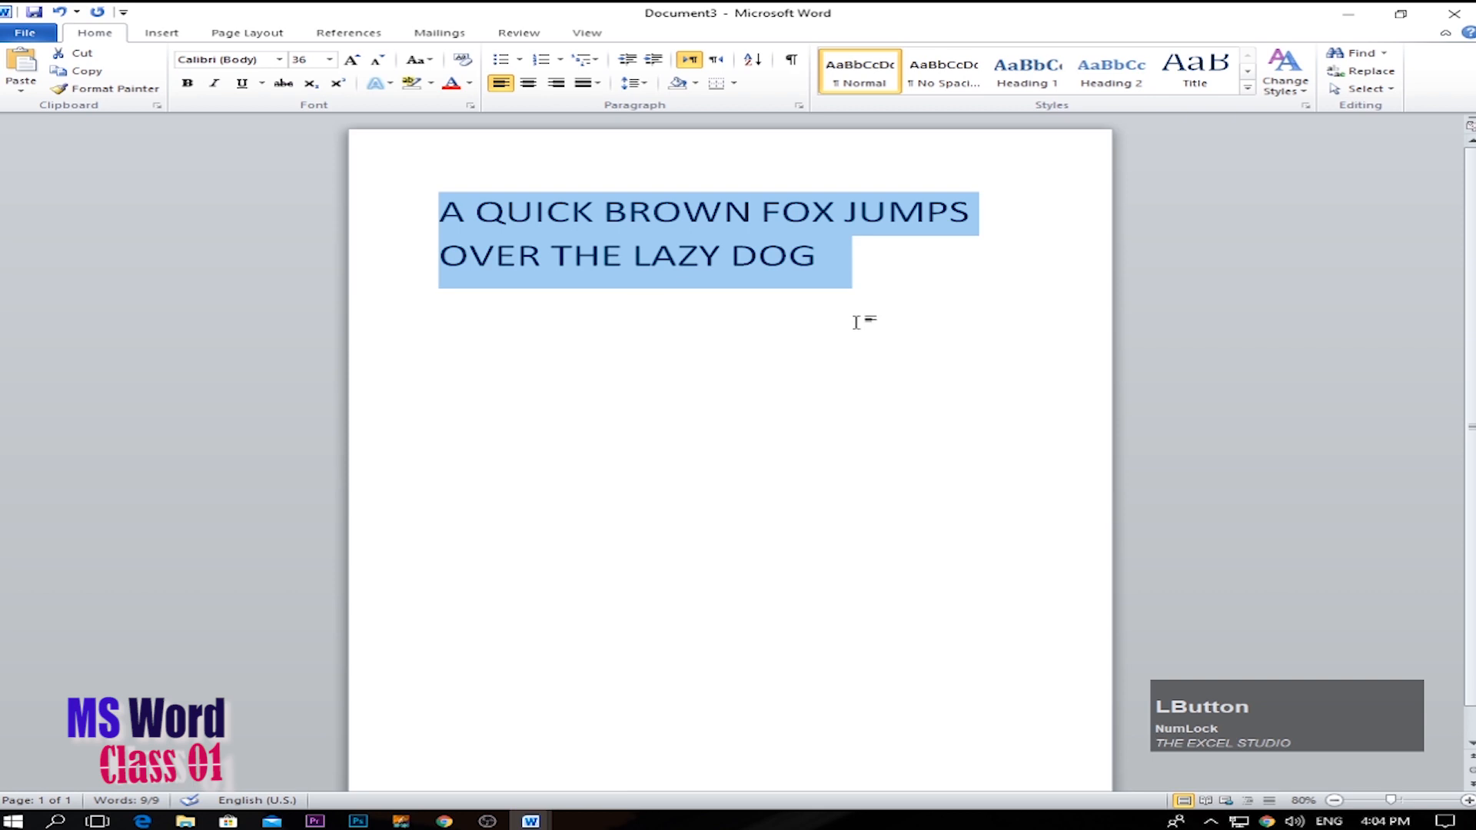
Select the whole sentence and increase its font size to 72, trying smaller and larger sizes on the way.
click(736, 258)
drag(848, 265, 436, 209)
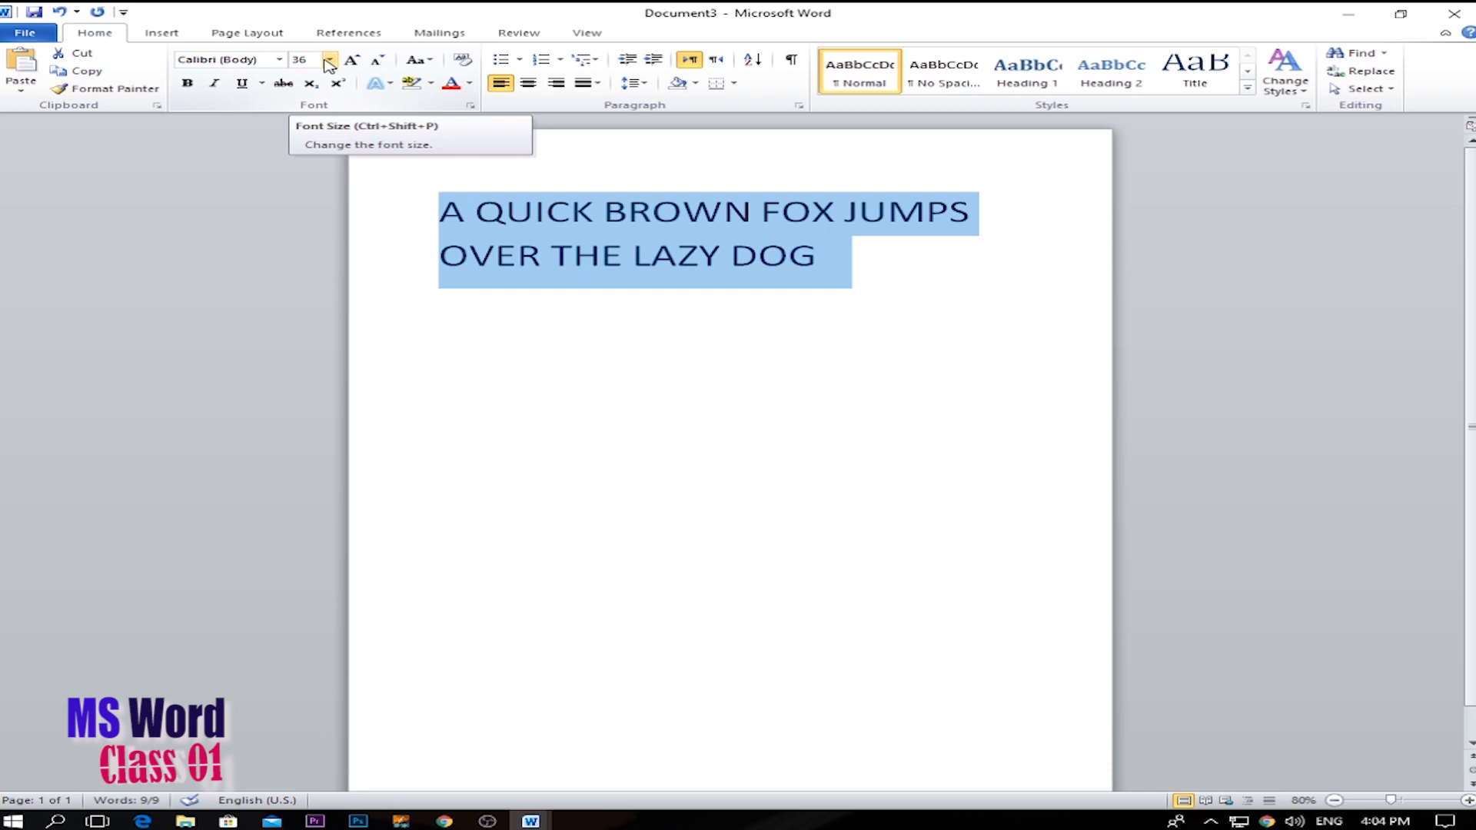
click(329, 62)
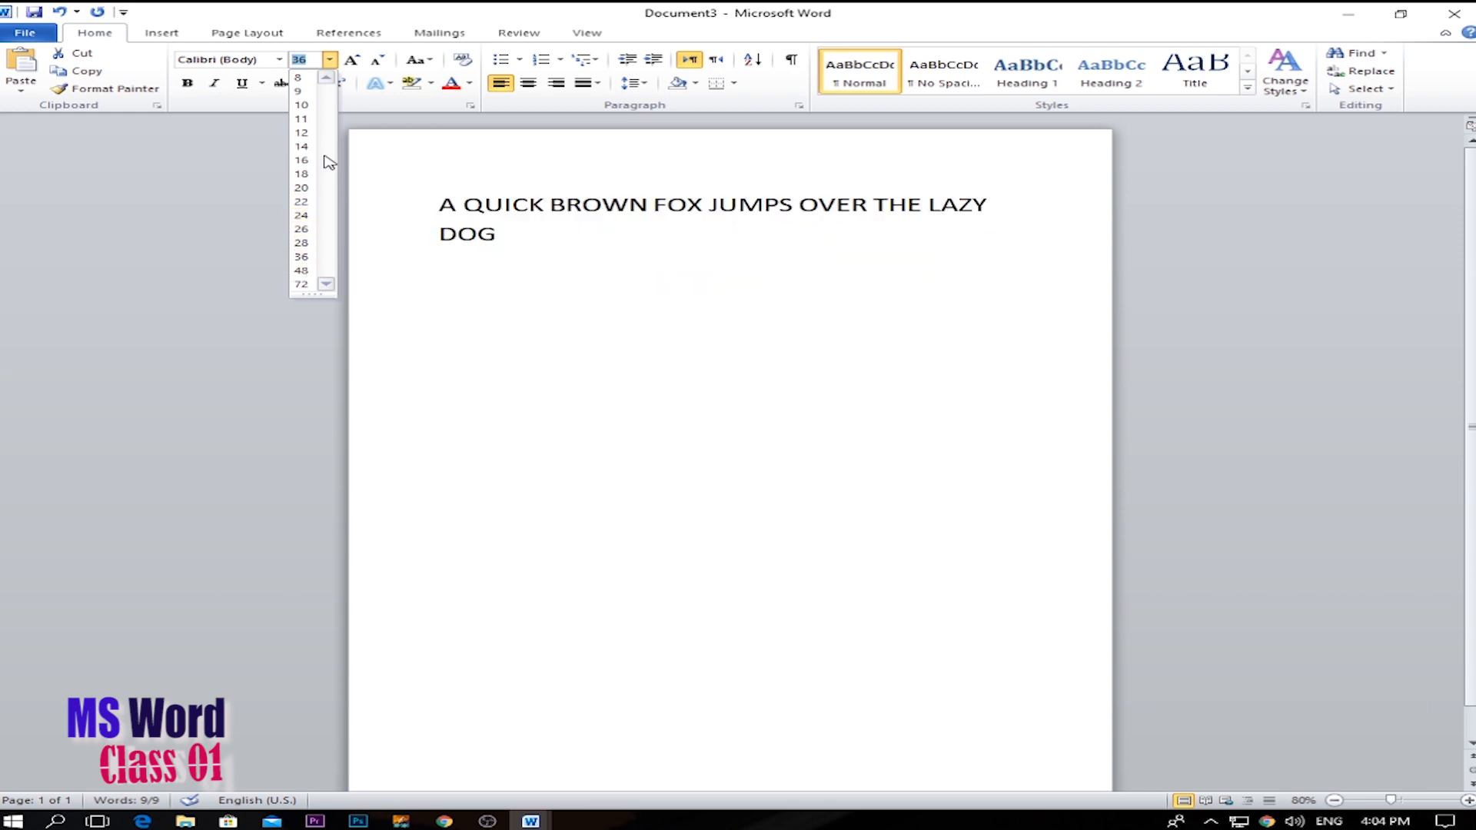
drag(438, 198, 605, 395)
click(352, 60)
click(374, 63)
click(358, 63)
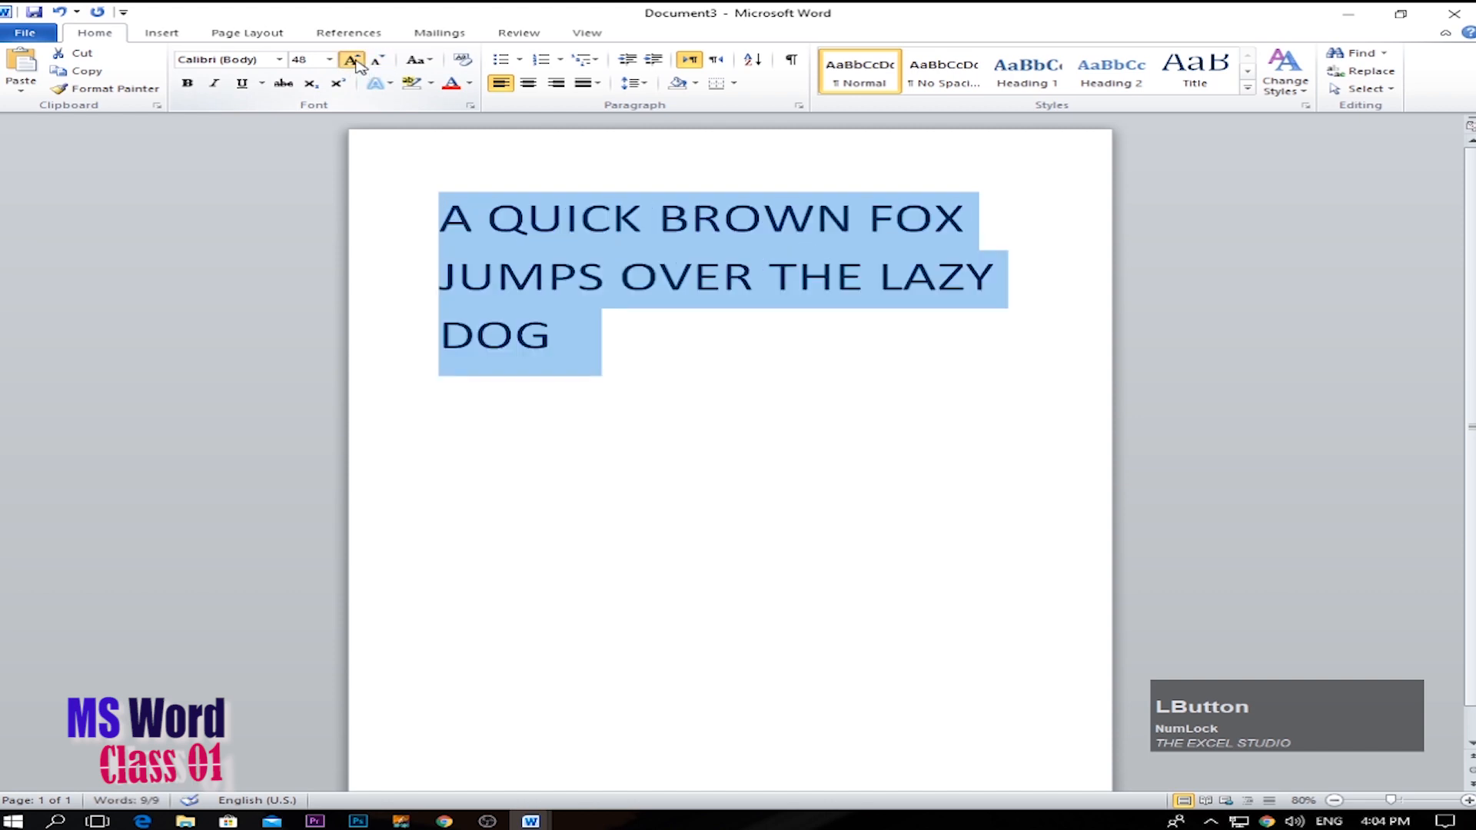
click(351, 60)
Preview smaller font sizes such as 18 on the word BROWN without applying one.
click(488, 319)
click(332, 61)
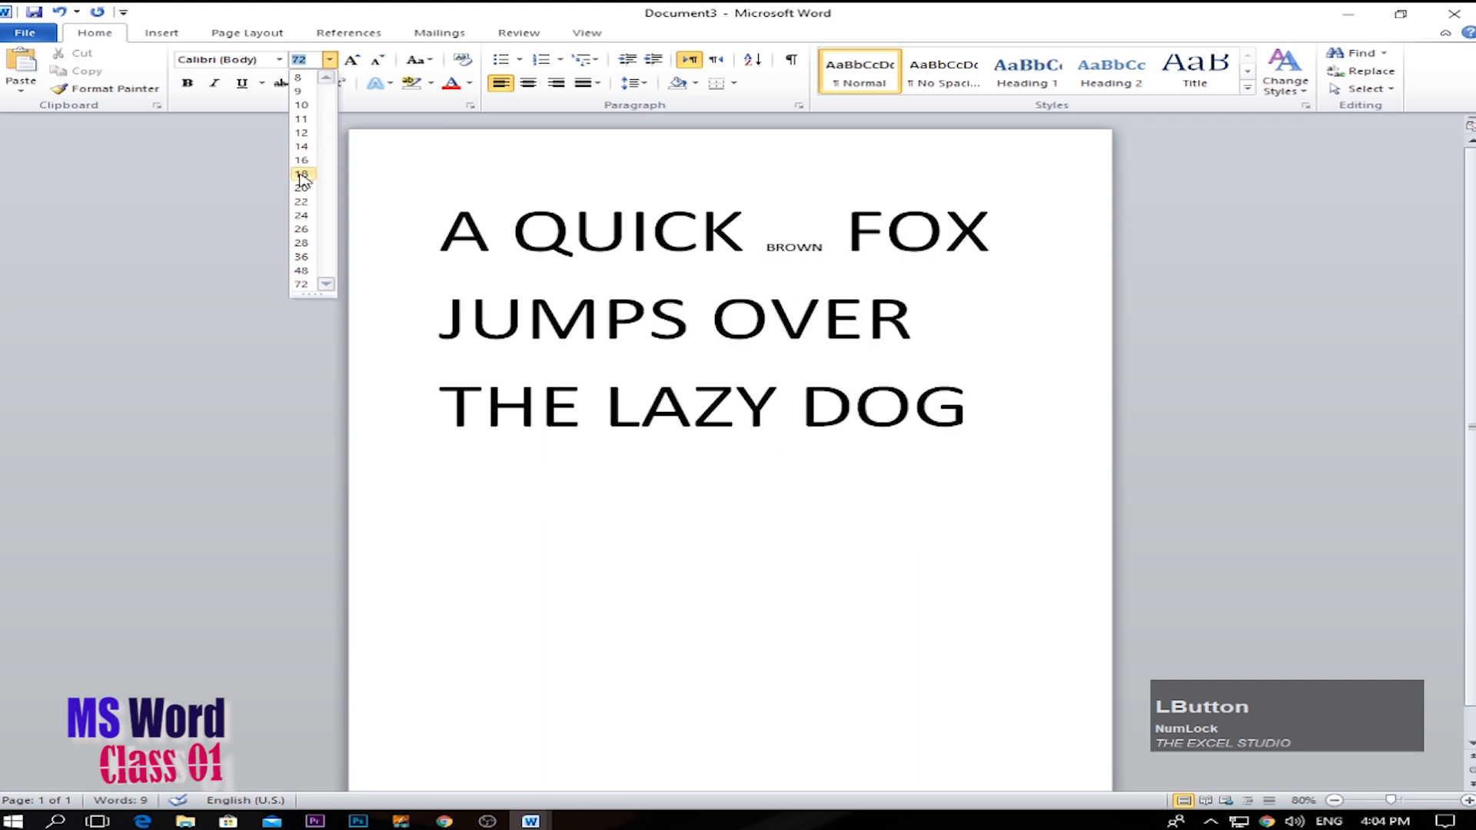
click(911, 436)
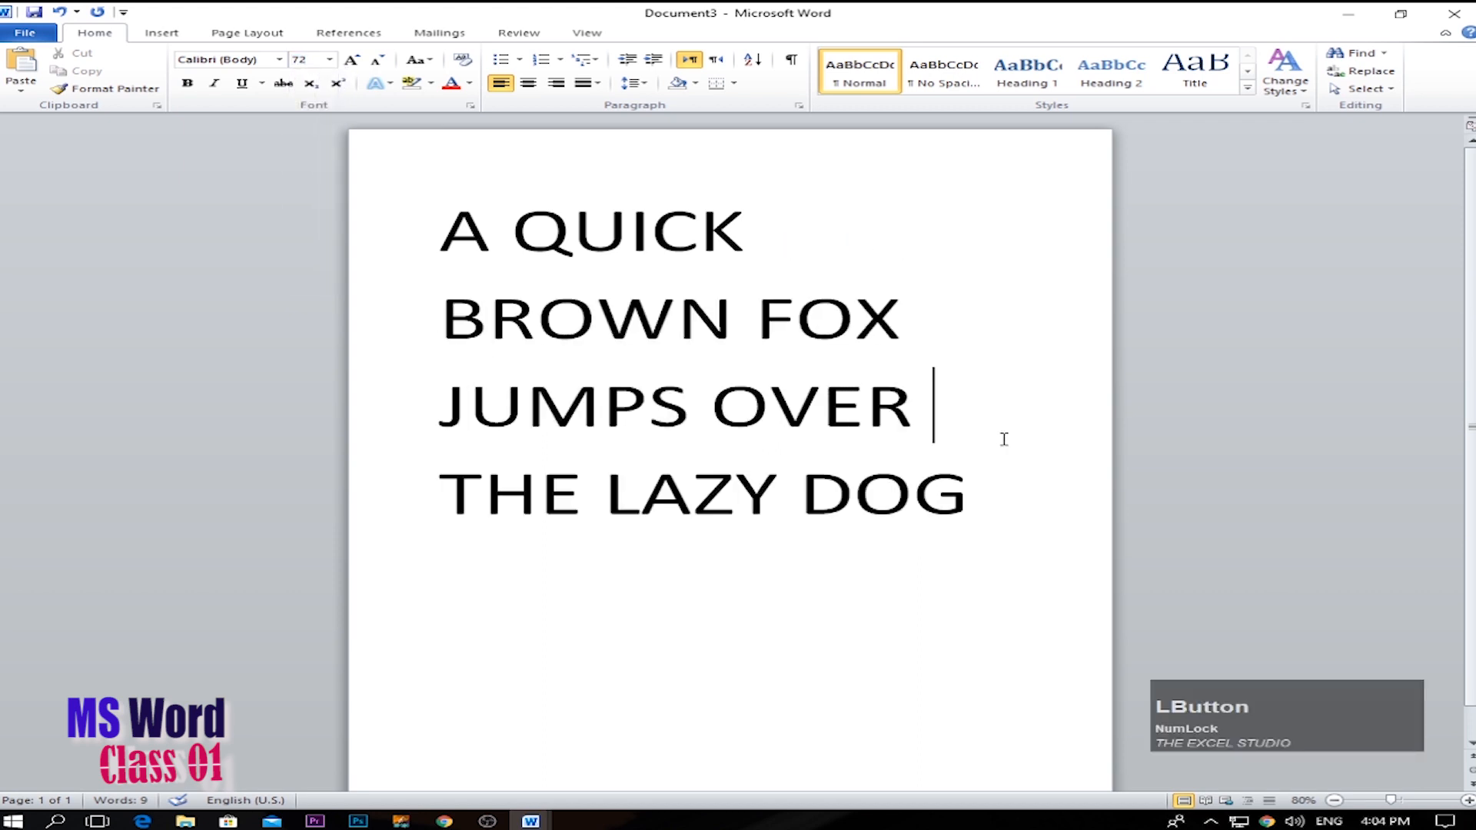
Set the font size of all the text in the document to 20.
key(ctrl+a)
click(332, 62)
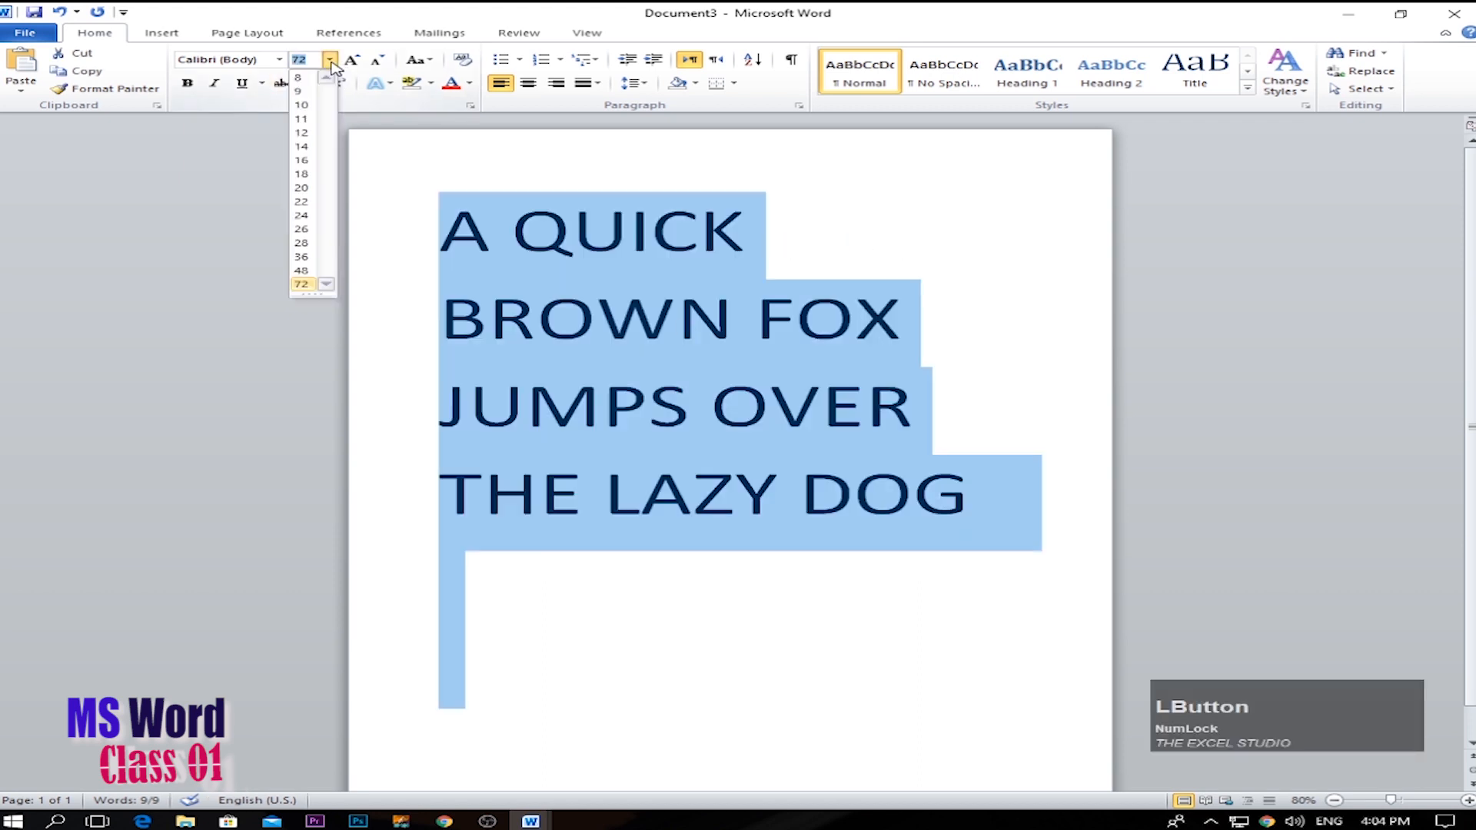
click(303, 190)
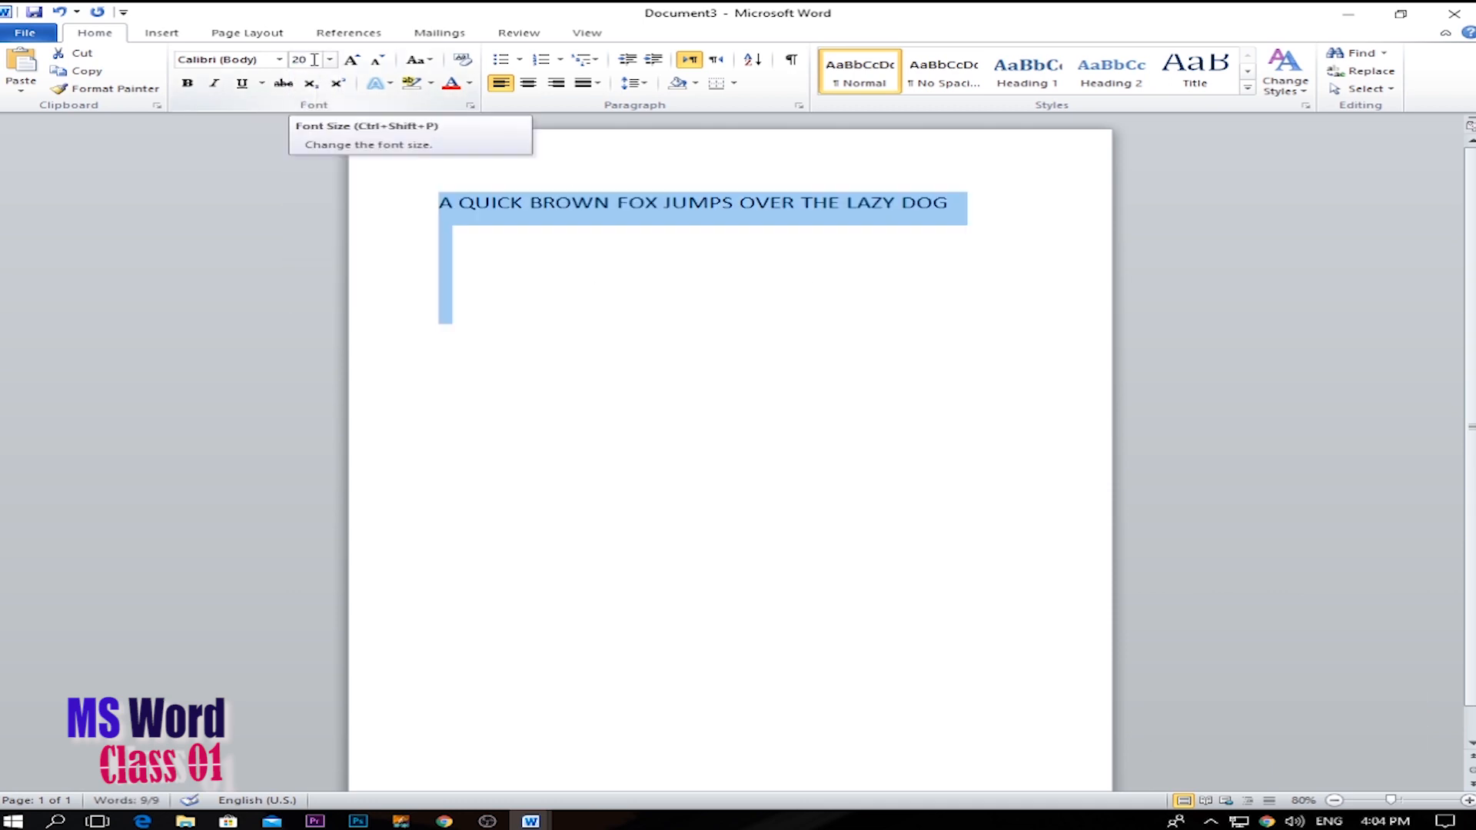
Enlarge the sentence step by step to size 72 and shrink it back to size 48.
click(634, 252)
click(415, 207)
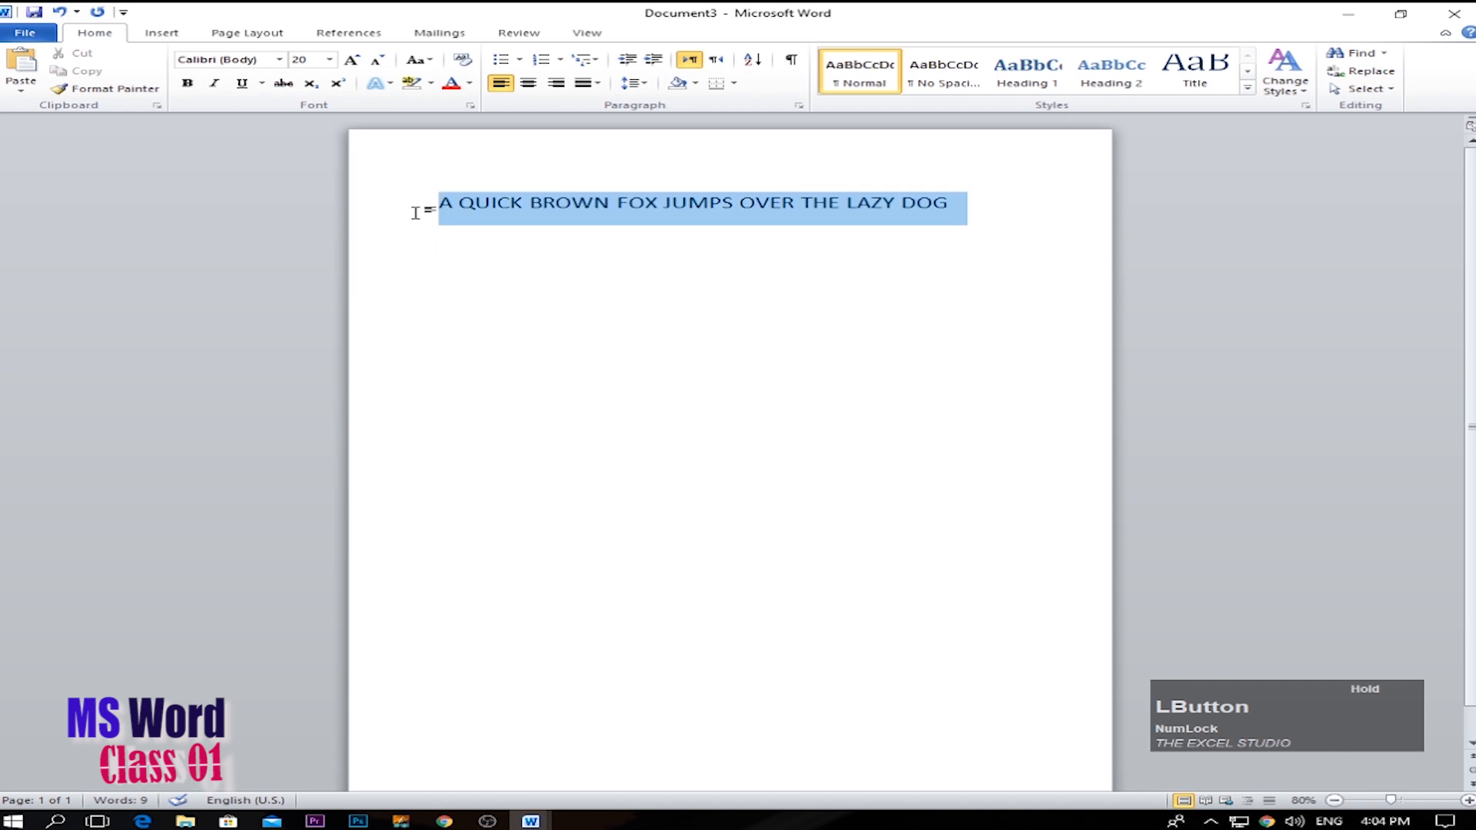
click(352, 62)
click(352, 62)
click(352, 61)
click(352, 61)
click(352, 62)
click(352, 61)
click(352, 61)
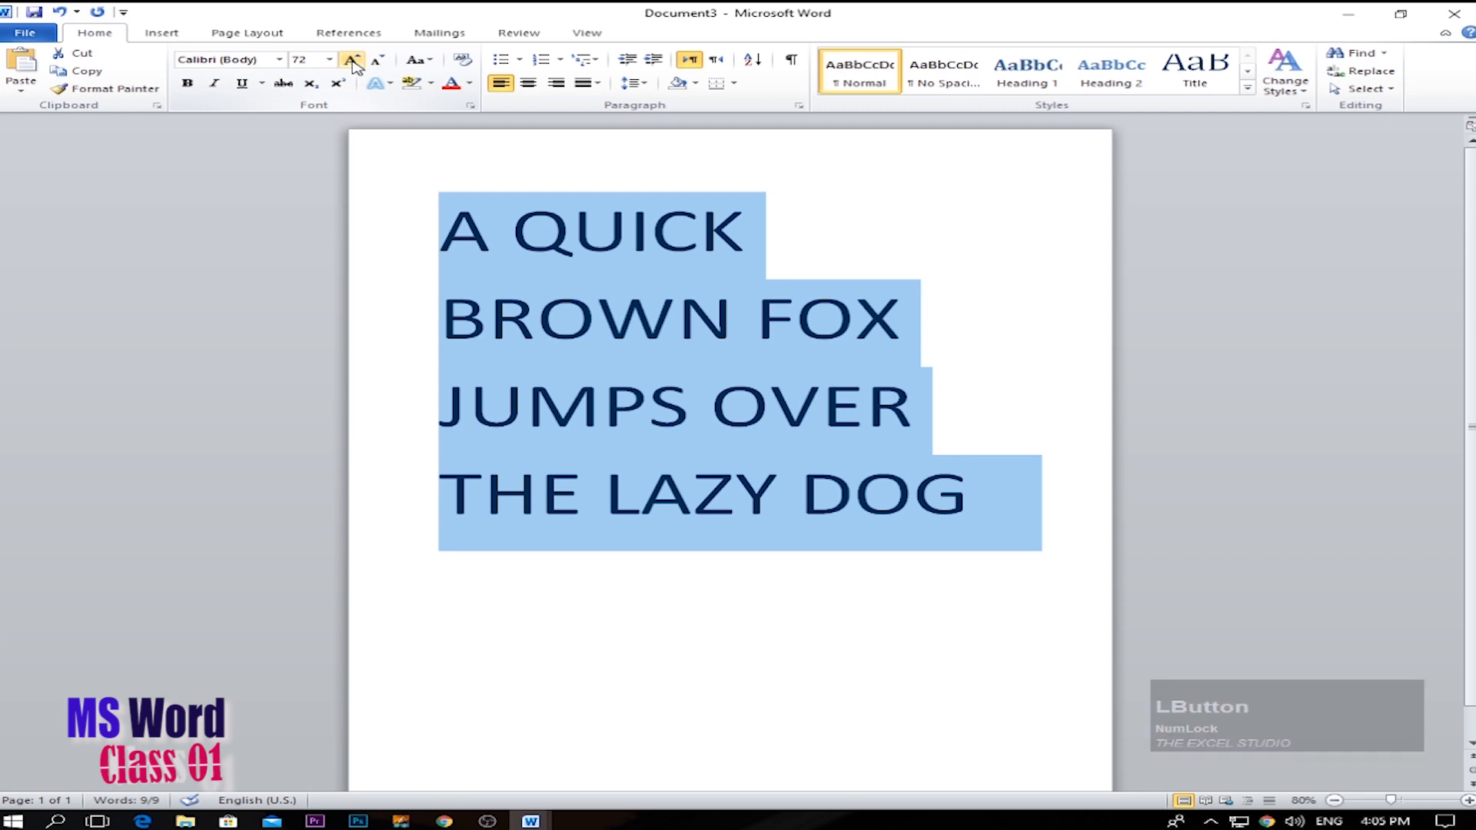
click(376, 60)
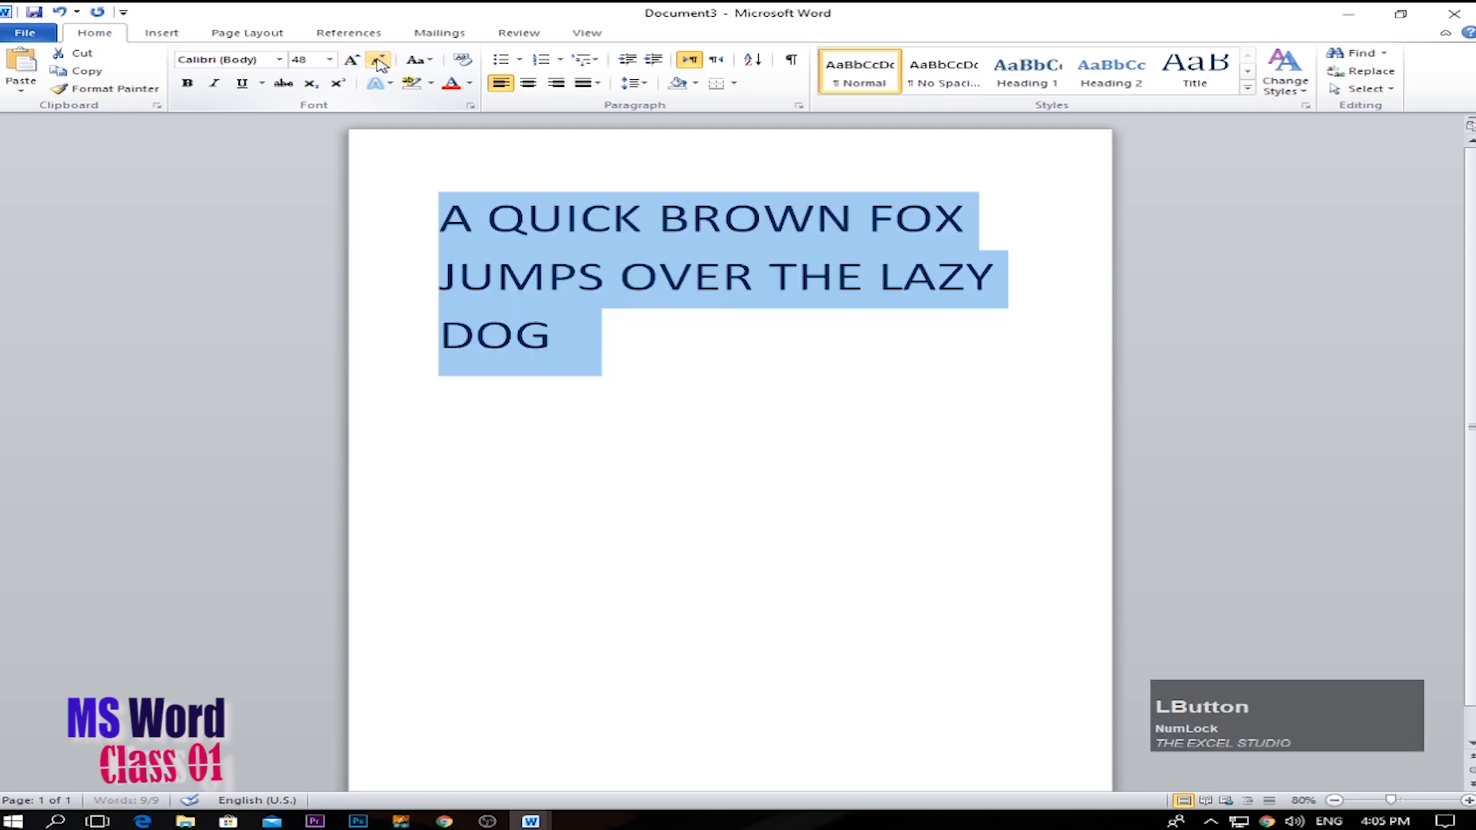
click(376, 60)
click(376, 60)
click(352, 61)
click(352, 62)
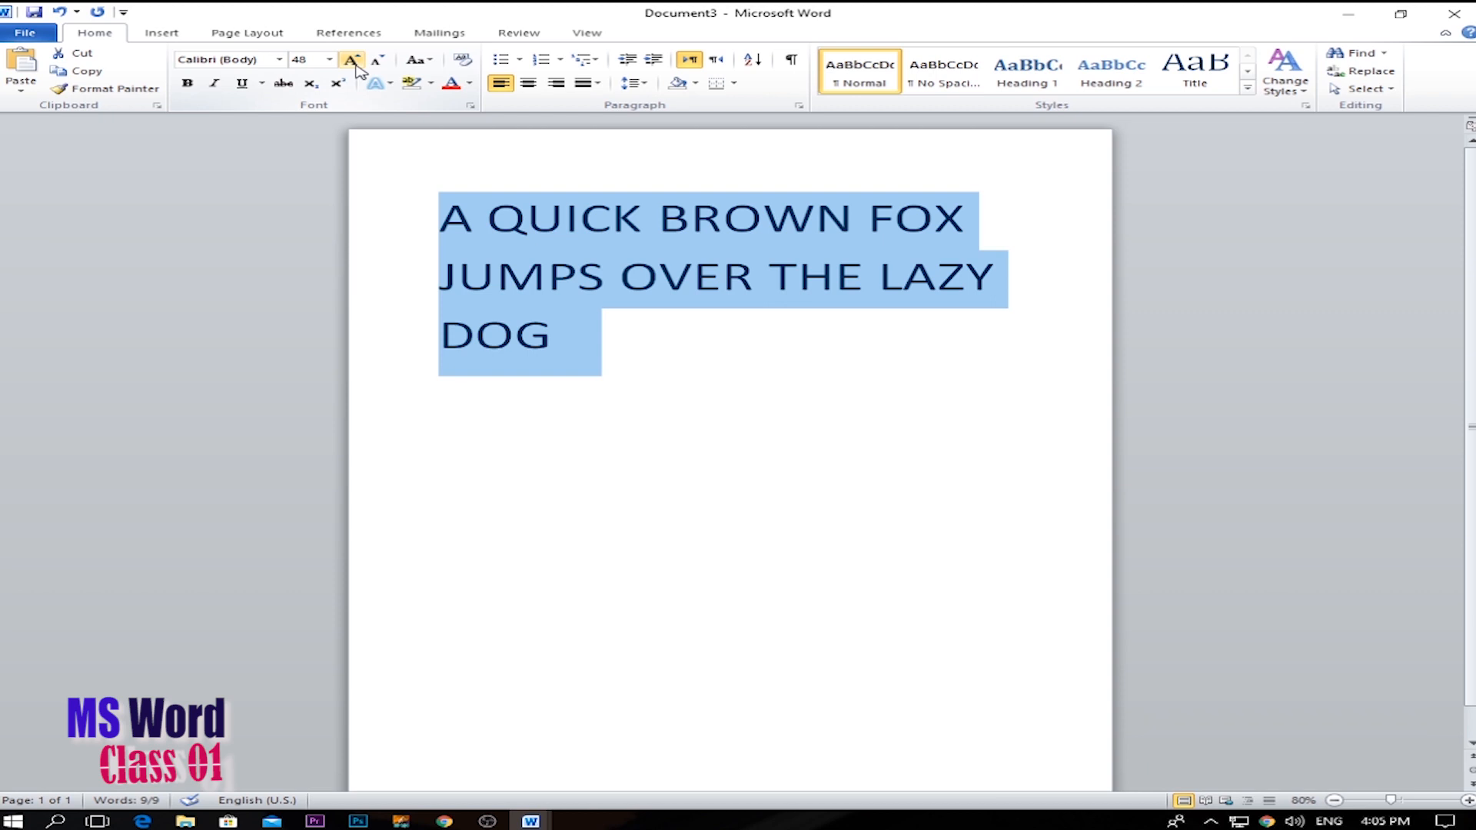
Make the whole sentence bold and remove the bold again.
drag(574, 332, 440, 219)
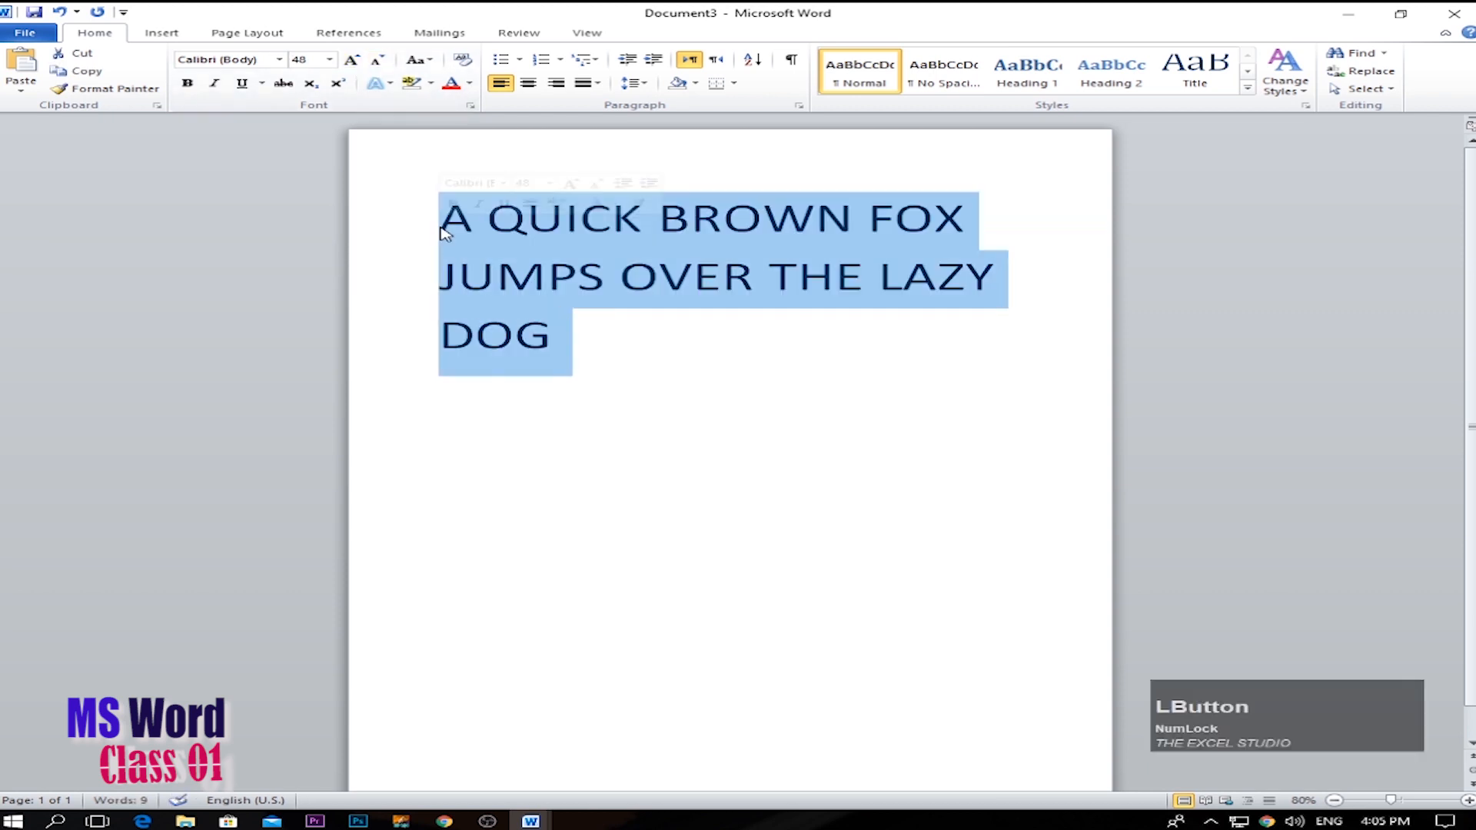
click(184, 87)
click(184, 86)
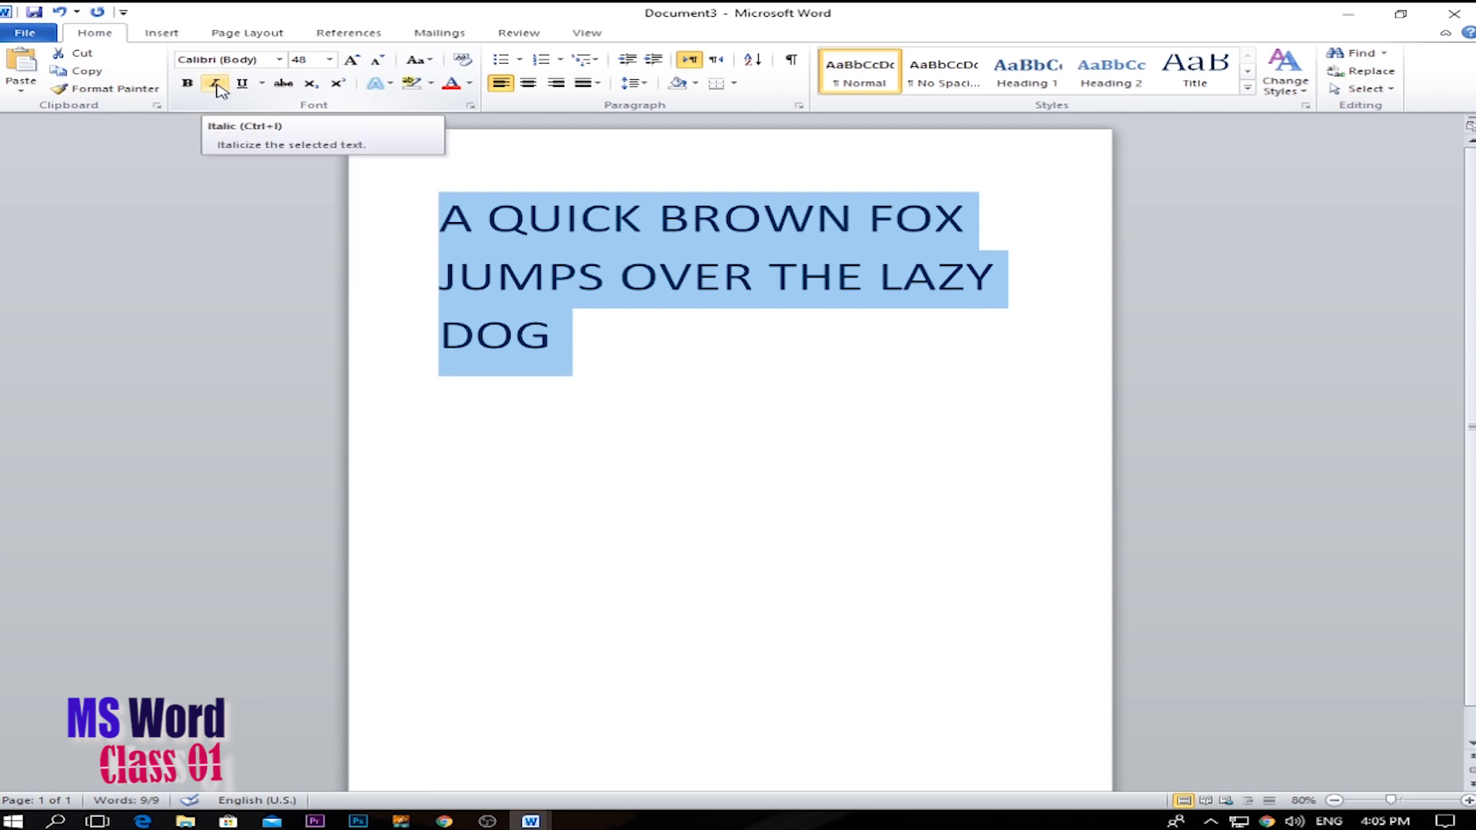
Switch italic on and off several times for the sentence, leaving it off.
click(216, 85)
click(217, 85)
click(219, 85)
click(222, 84)
click(221, 85)
click(223, 85)
click(223, 85)
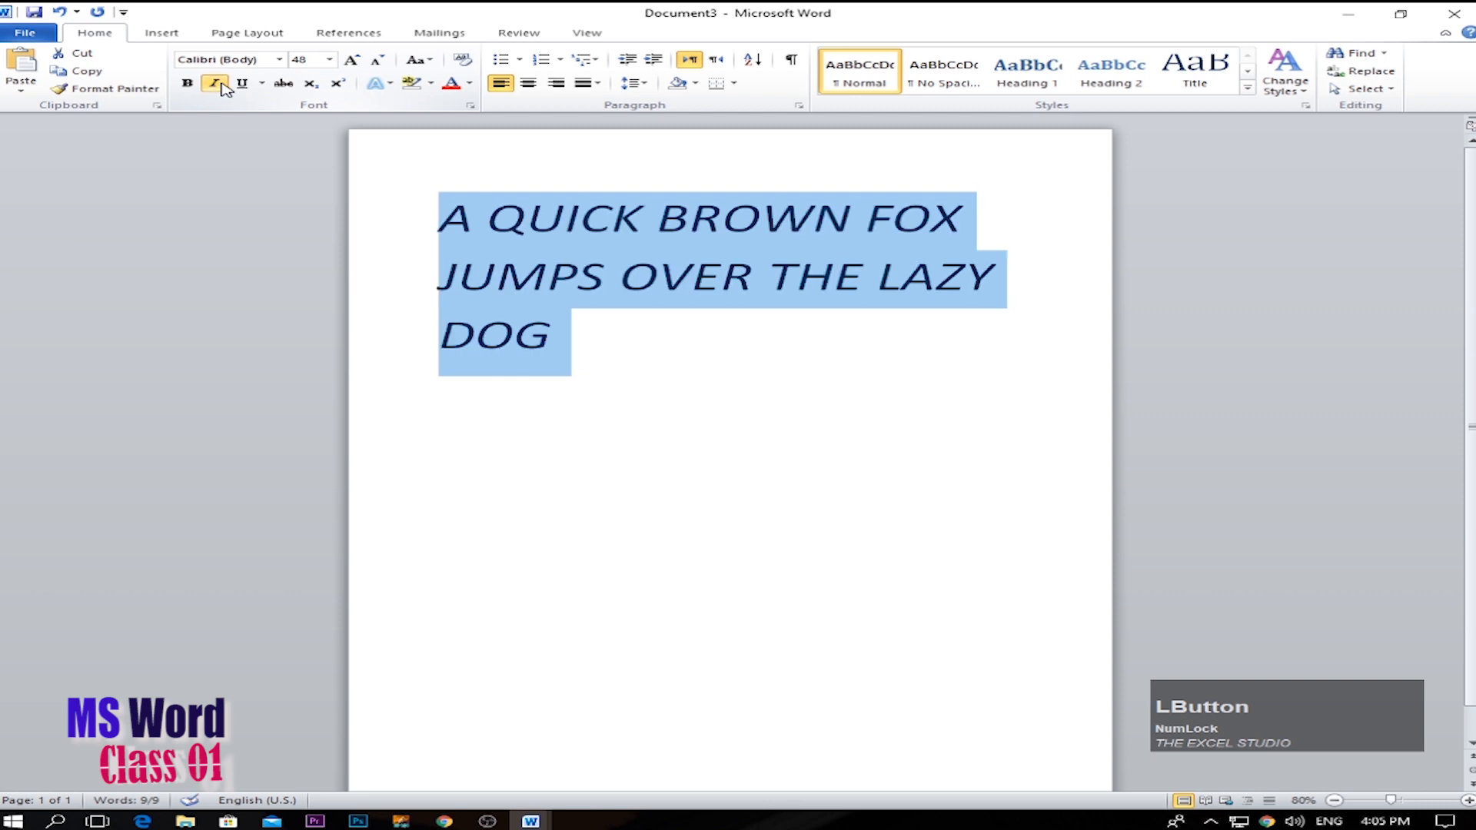
click(222, 85)
Preview underline styles such as the dot-dot-dash line on the sentence without applying any.
click(243, 85)
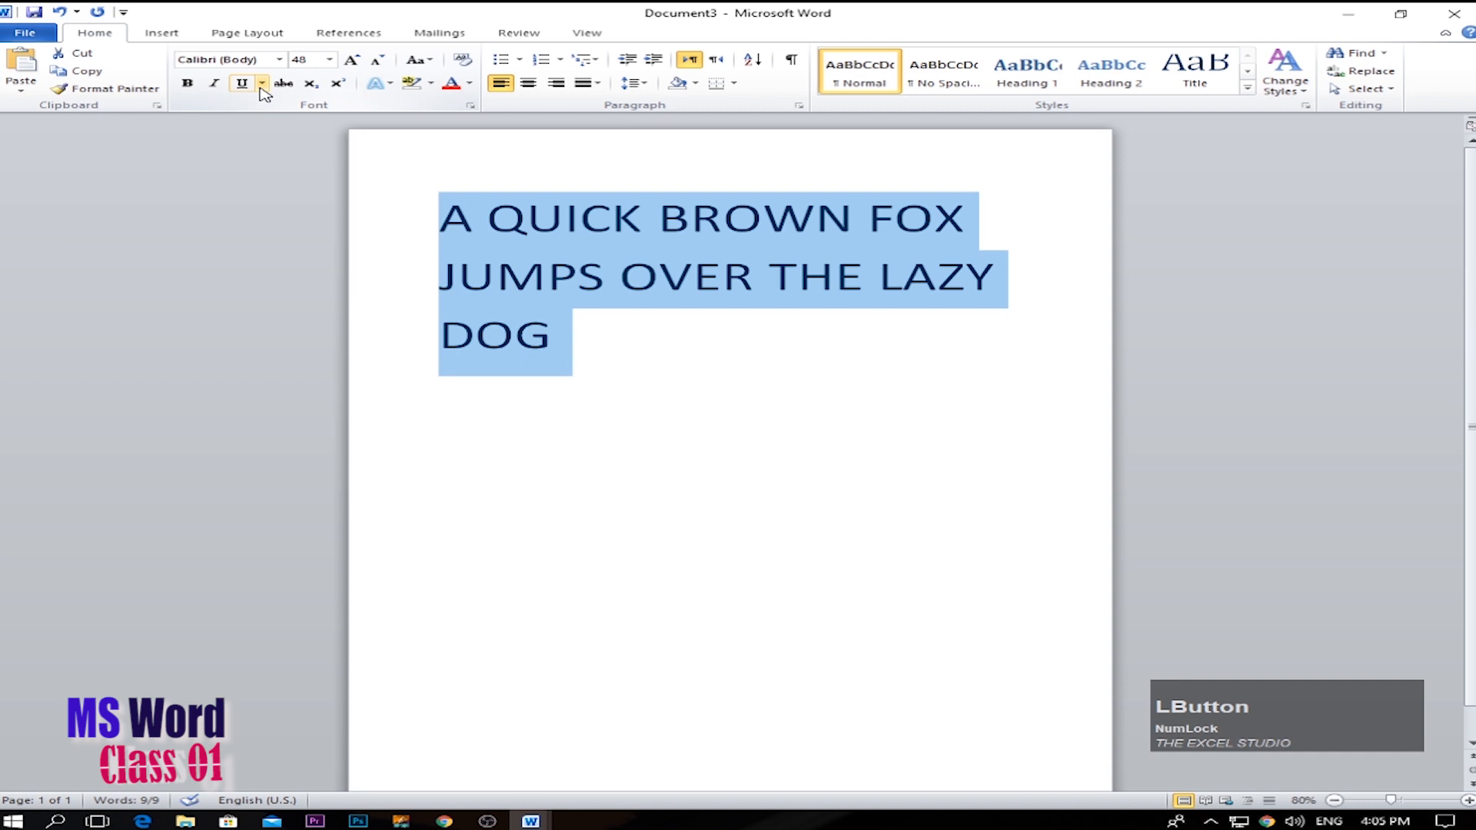
click(264, 89)
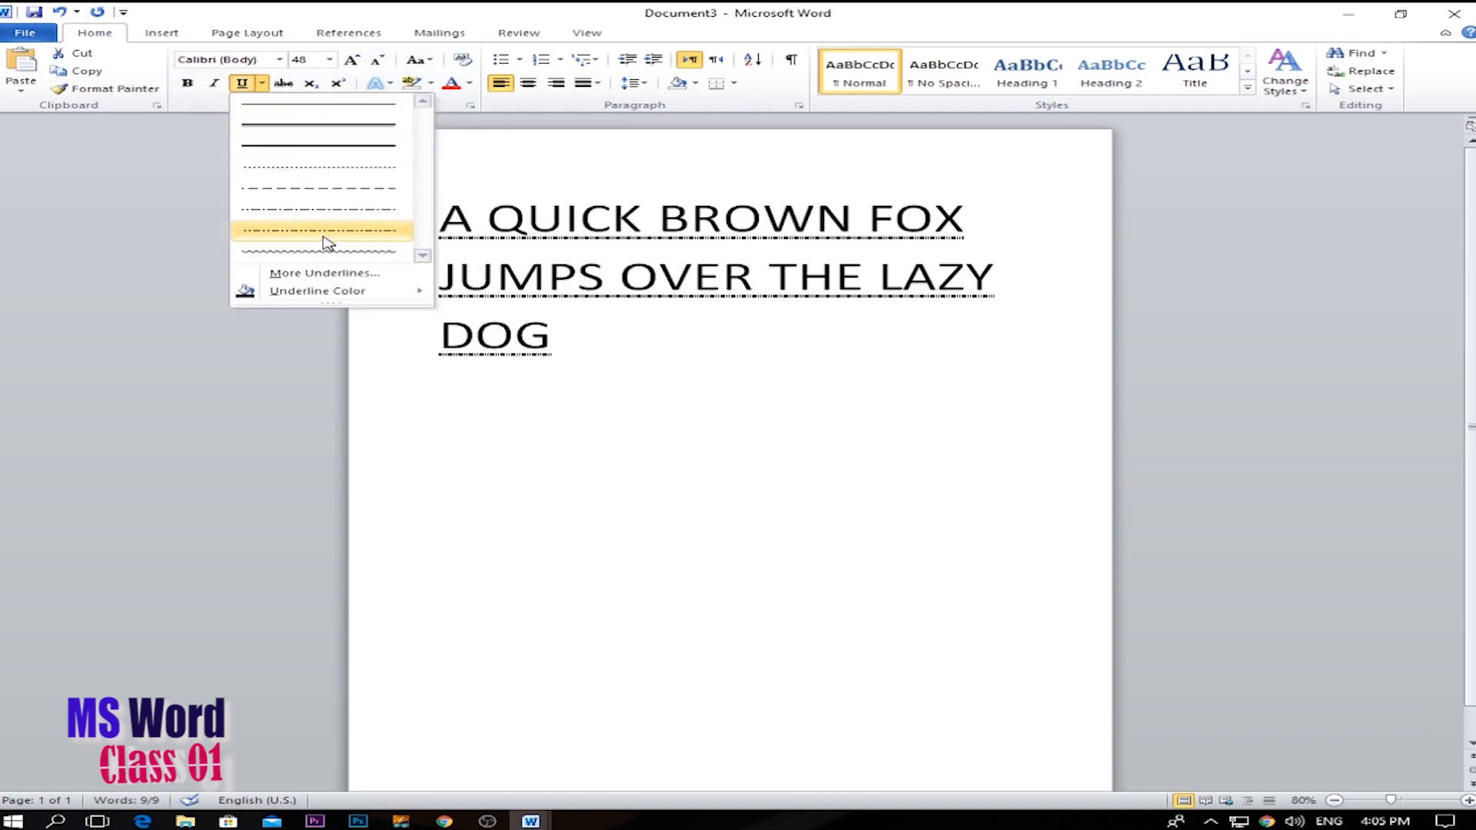
click(261, 90)
click(573, 350)
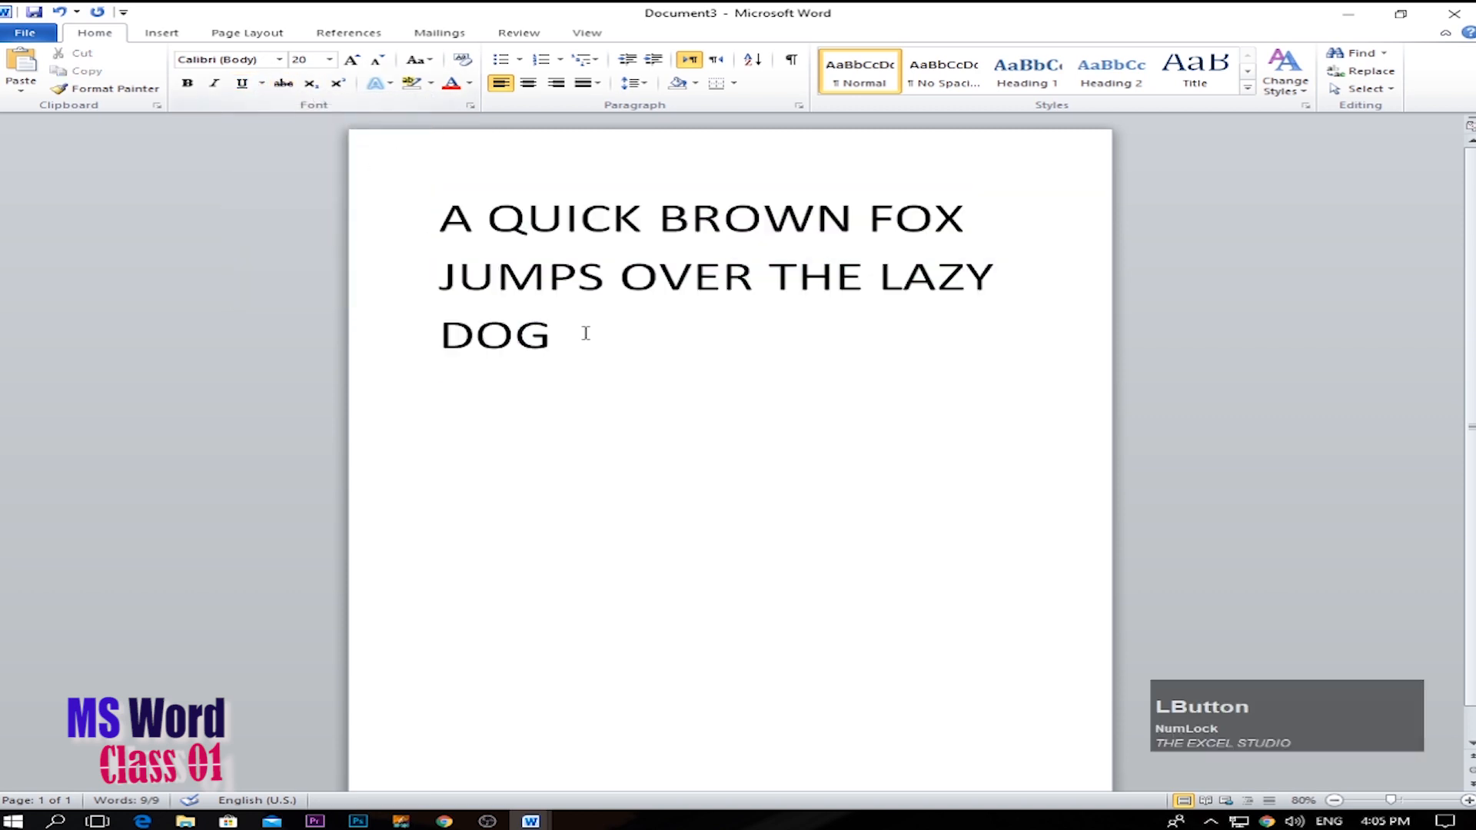
Try strikethrough and subscript in turn on the whole sentence, removing each one again.
triple_click(542, 276)
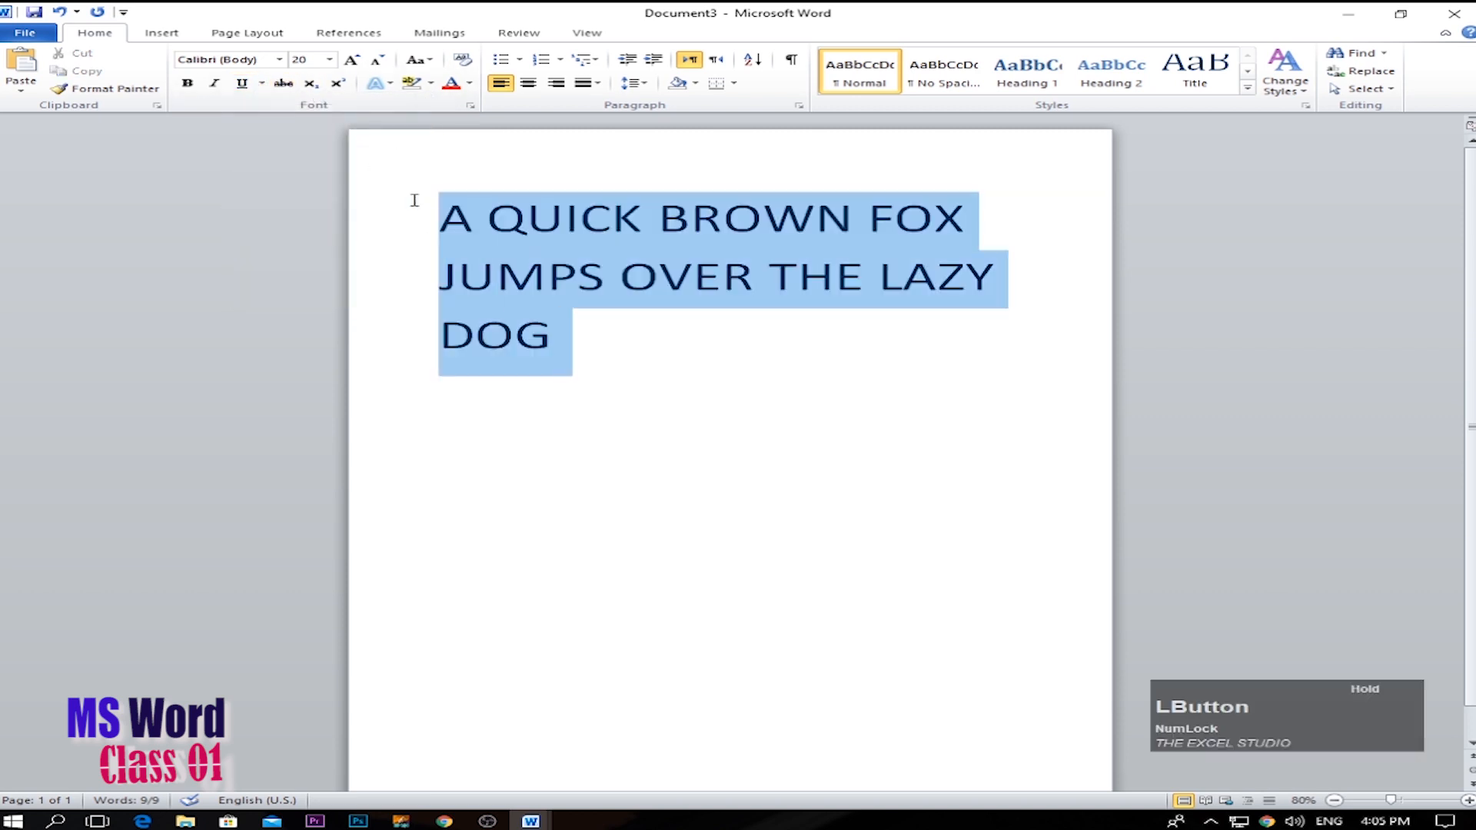
click(283, 84)
click(284, 84)
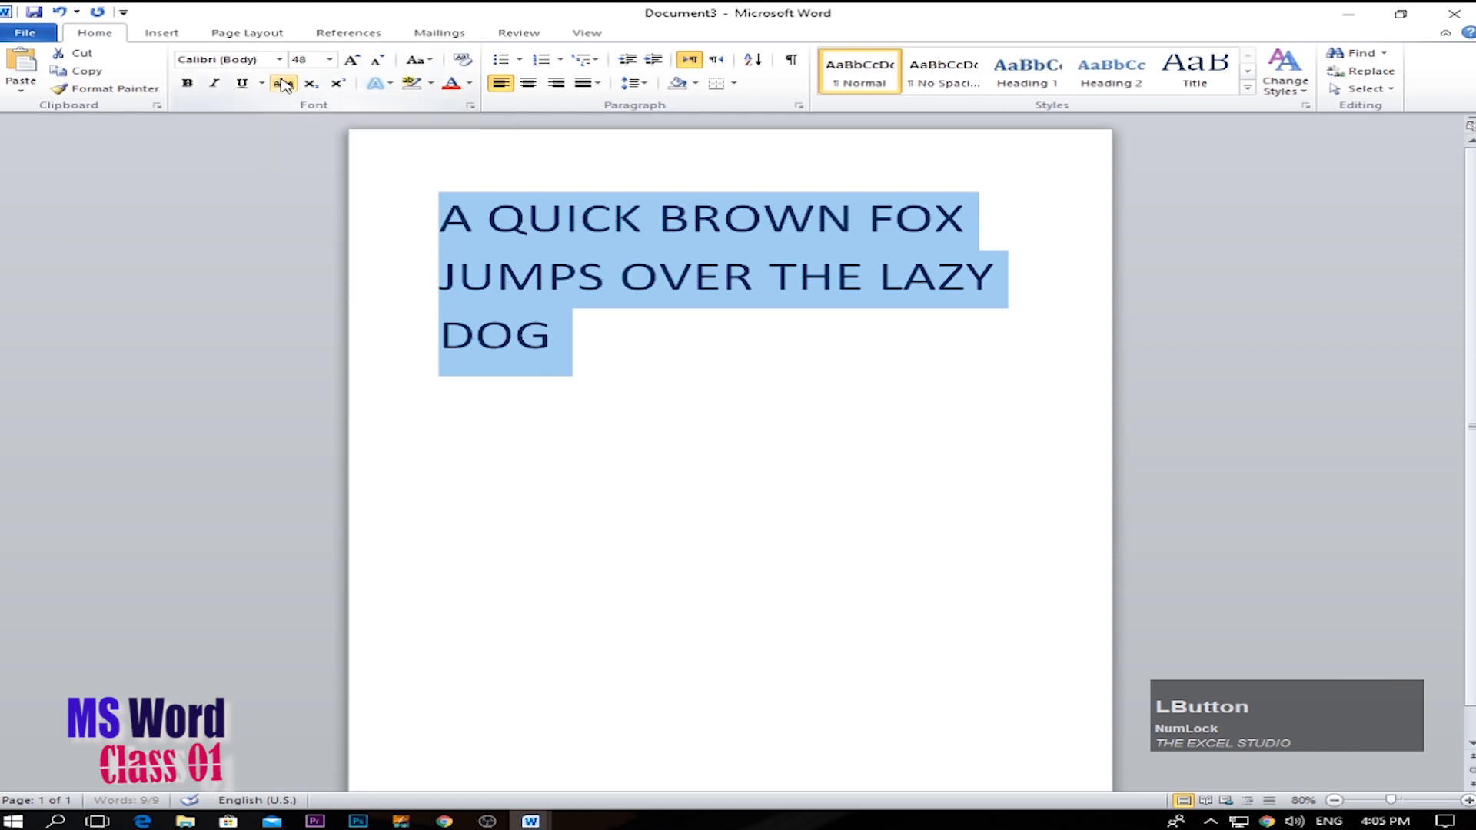
click(317, 89)
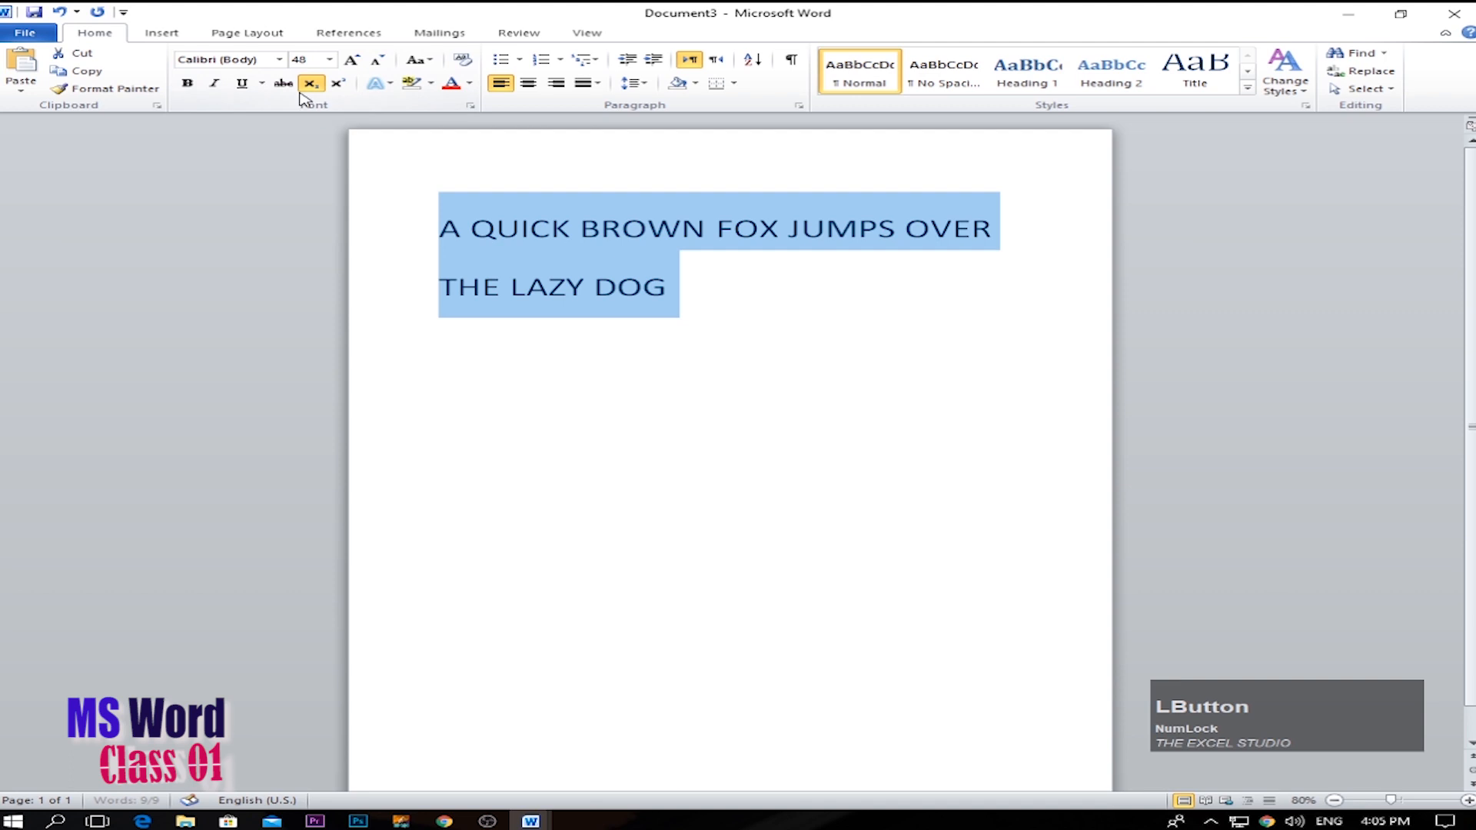
click(313, 86)
Write X2 on a new line below the sentence at font size 160.
click(617, 329)
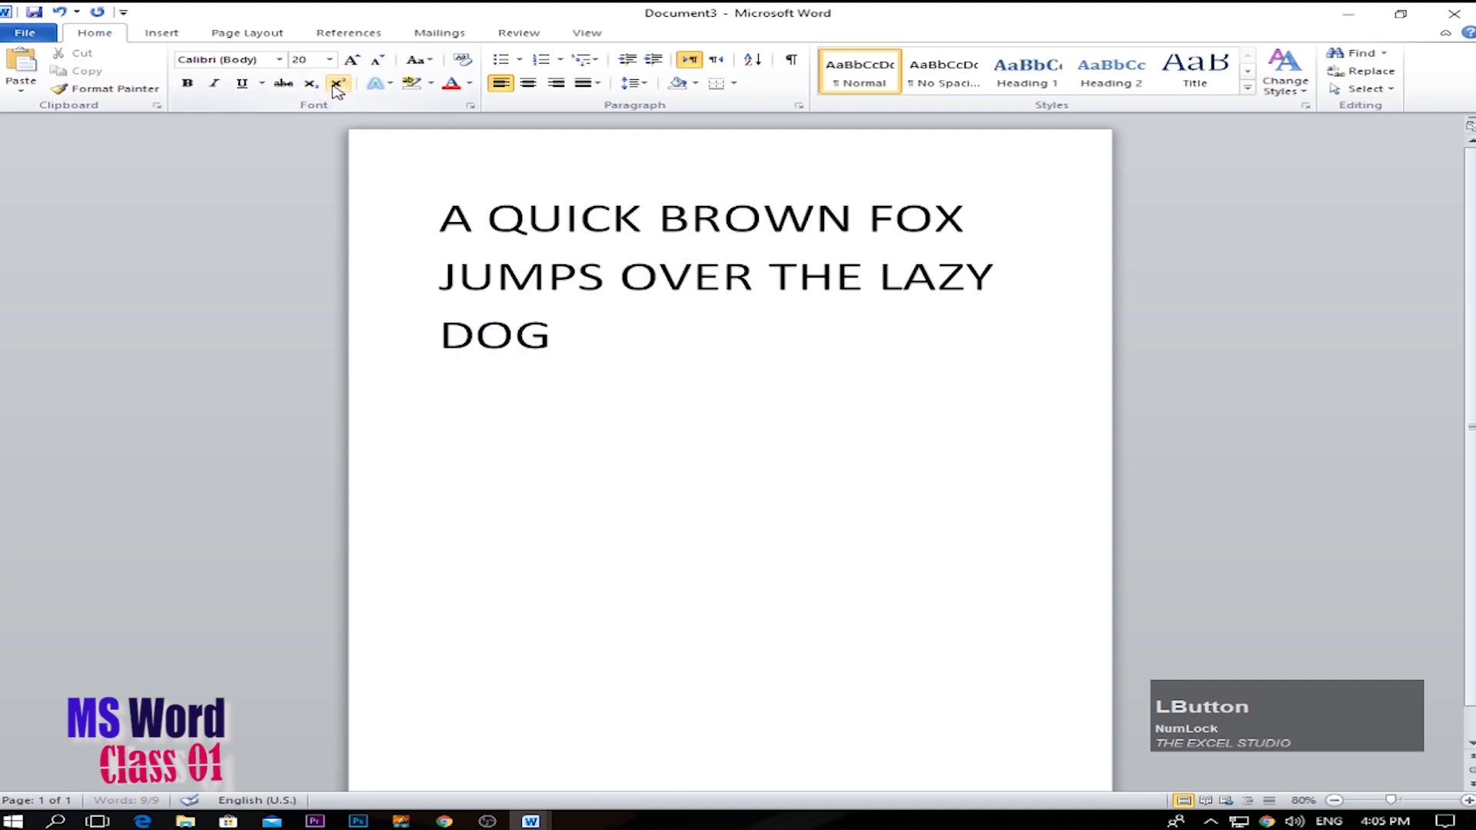
key(Return)
text(x)
click(385, 379)
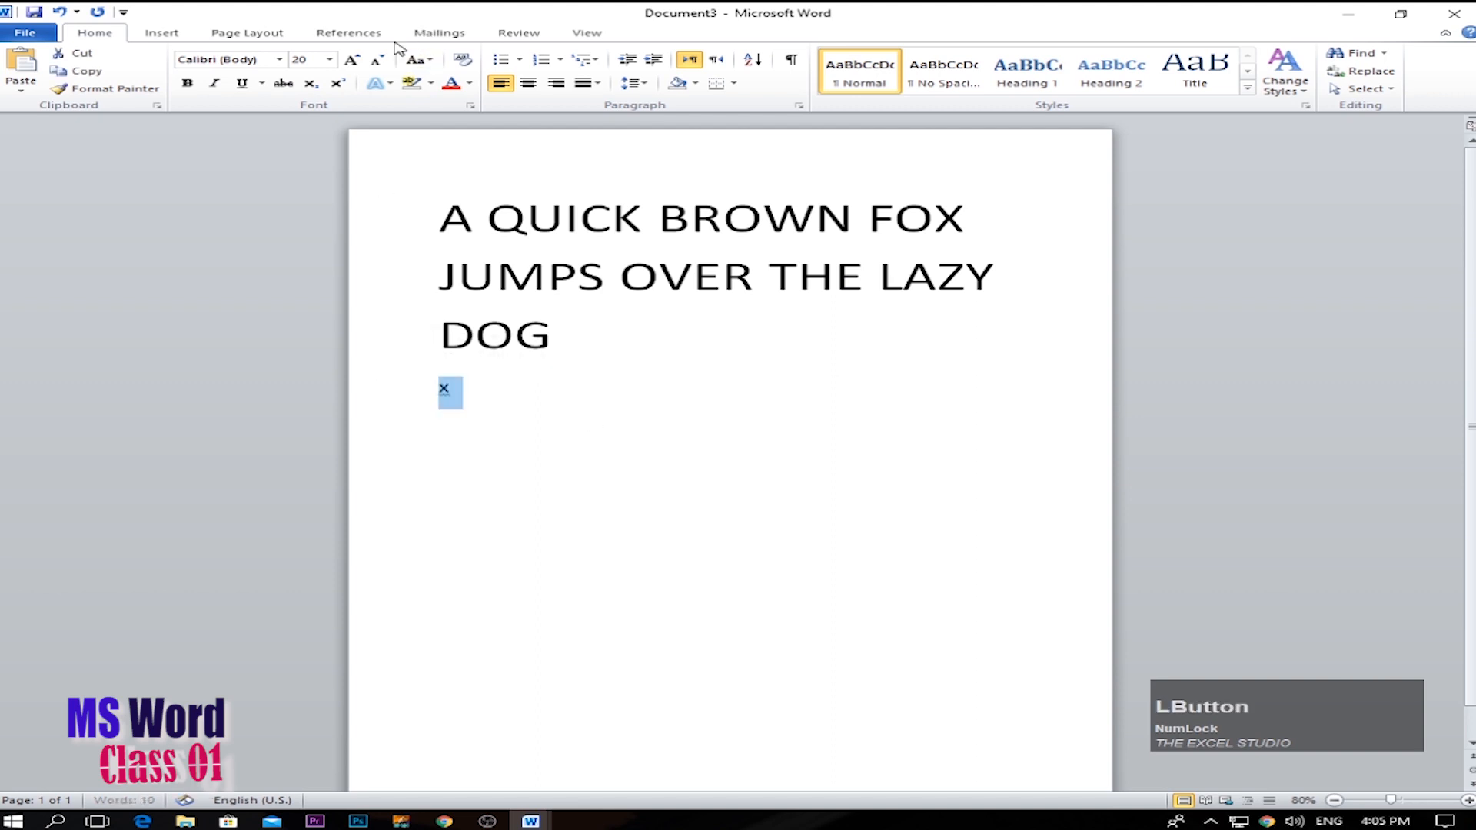
click(352, 61)
click(352, 62)
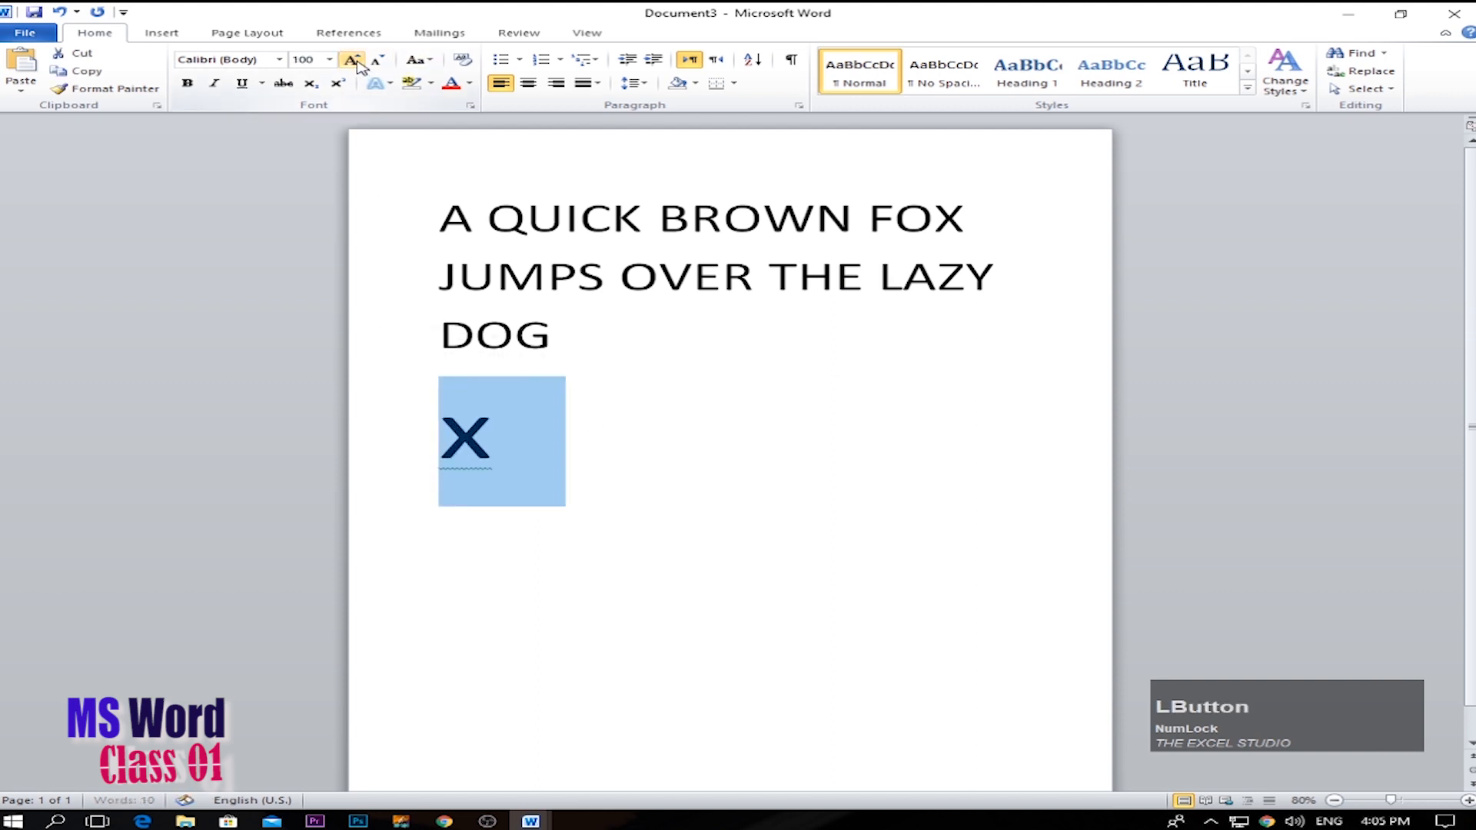
click(352, 61)
click(352, 61)
click(352, 62)
click(530, 488)
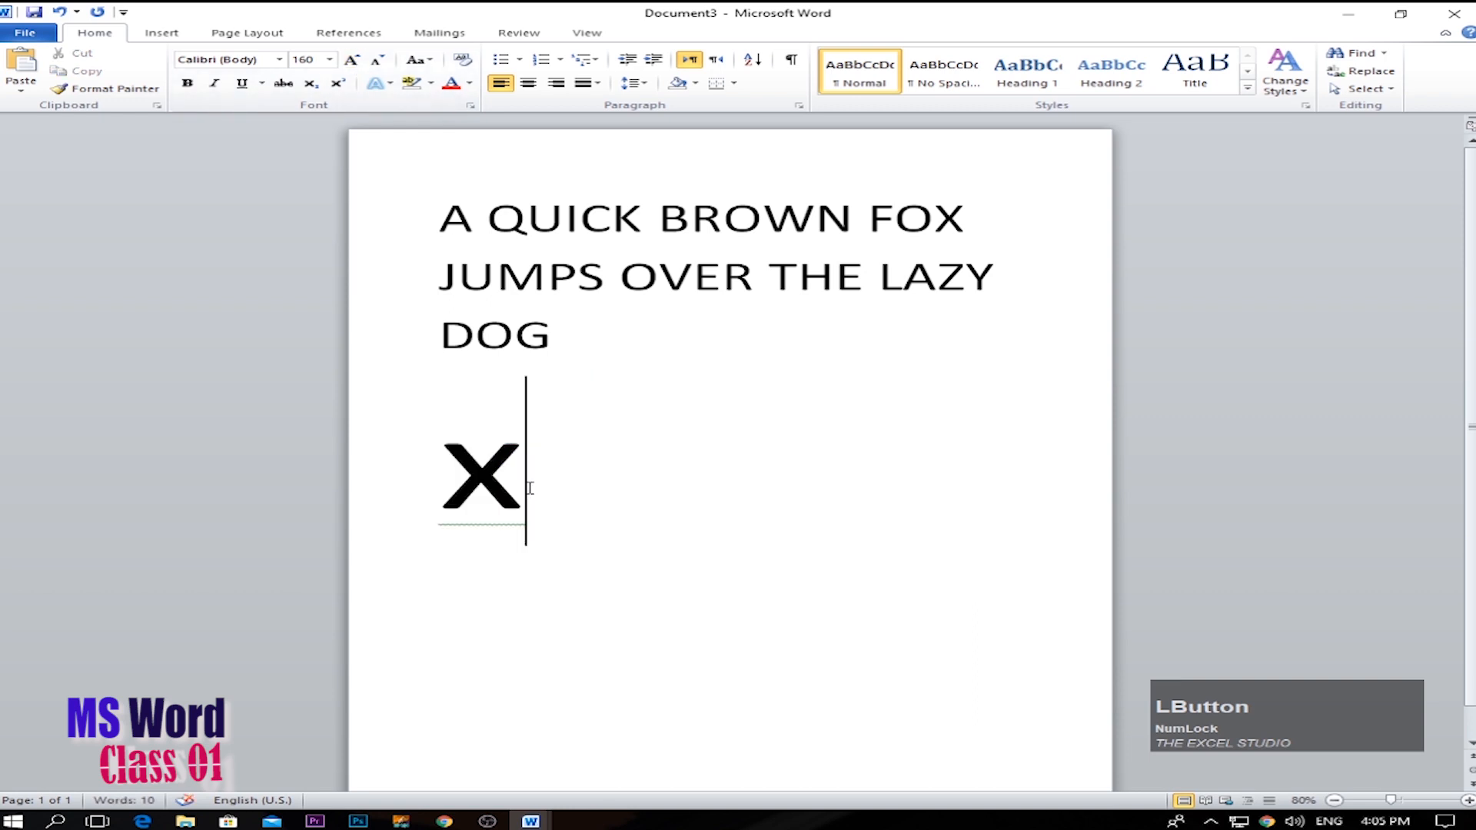
text(2)
Make the 2 in X2 a subscript and turn the subscript off again.
drag(544, 484, 608, 485)
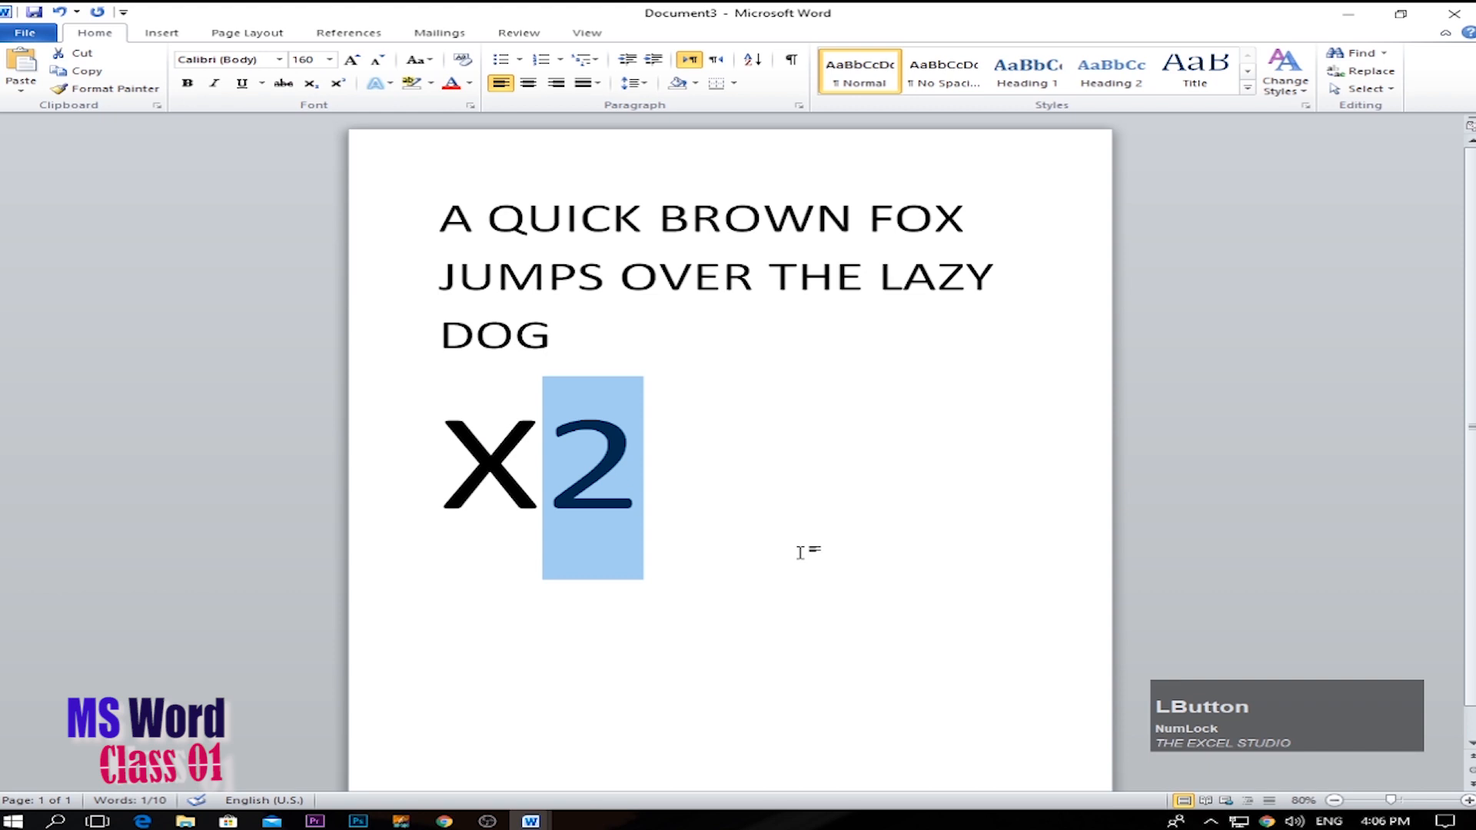
click(814, 549)
drag(542, 472, 637, 485)
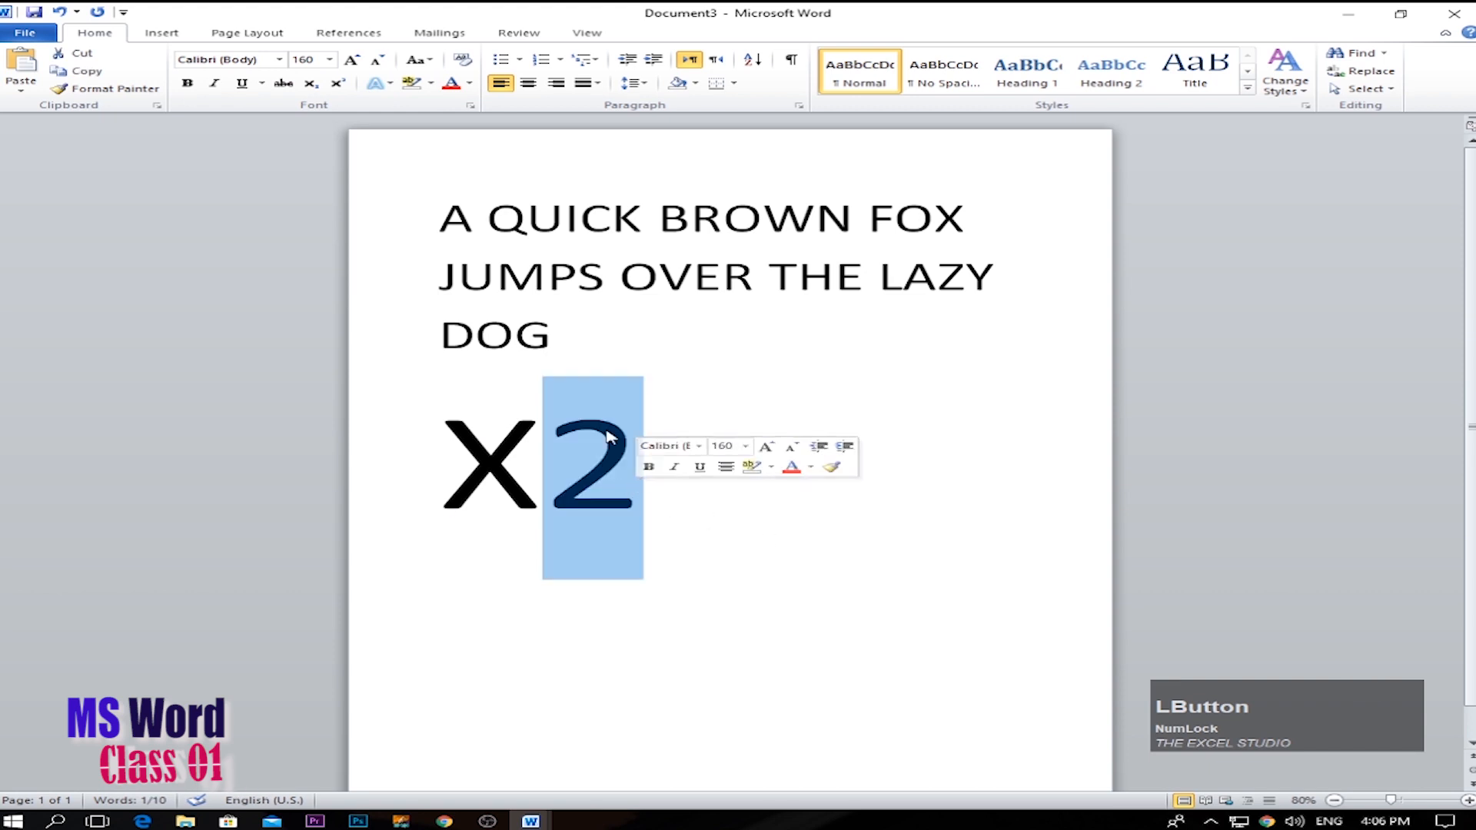
click(312, 90)
click(312, 89)
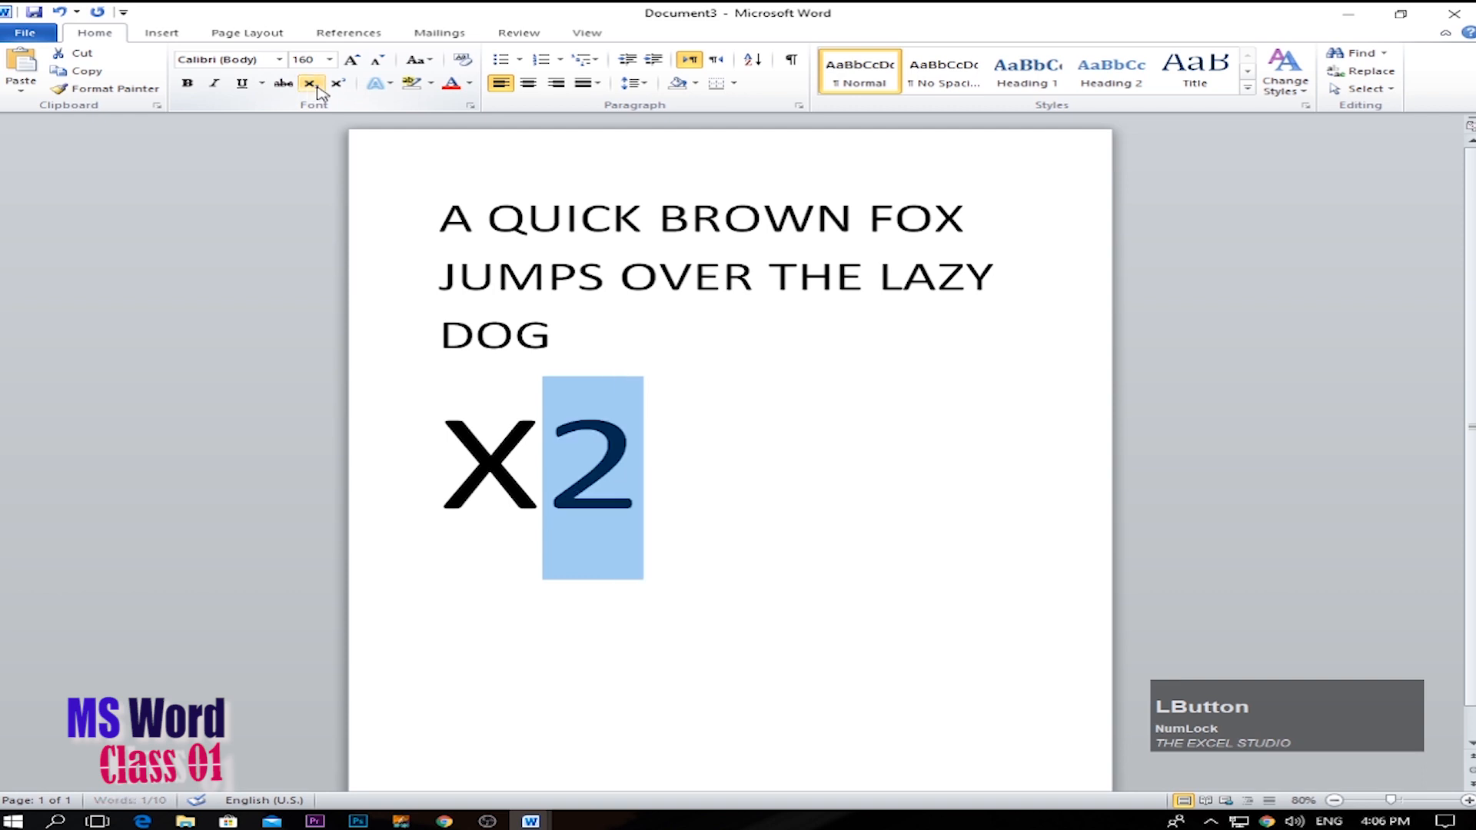
Make the 2 in X2 a superscript and turn the superscript off again.
click(338, 86)
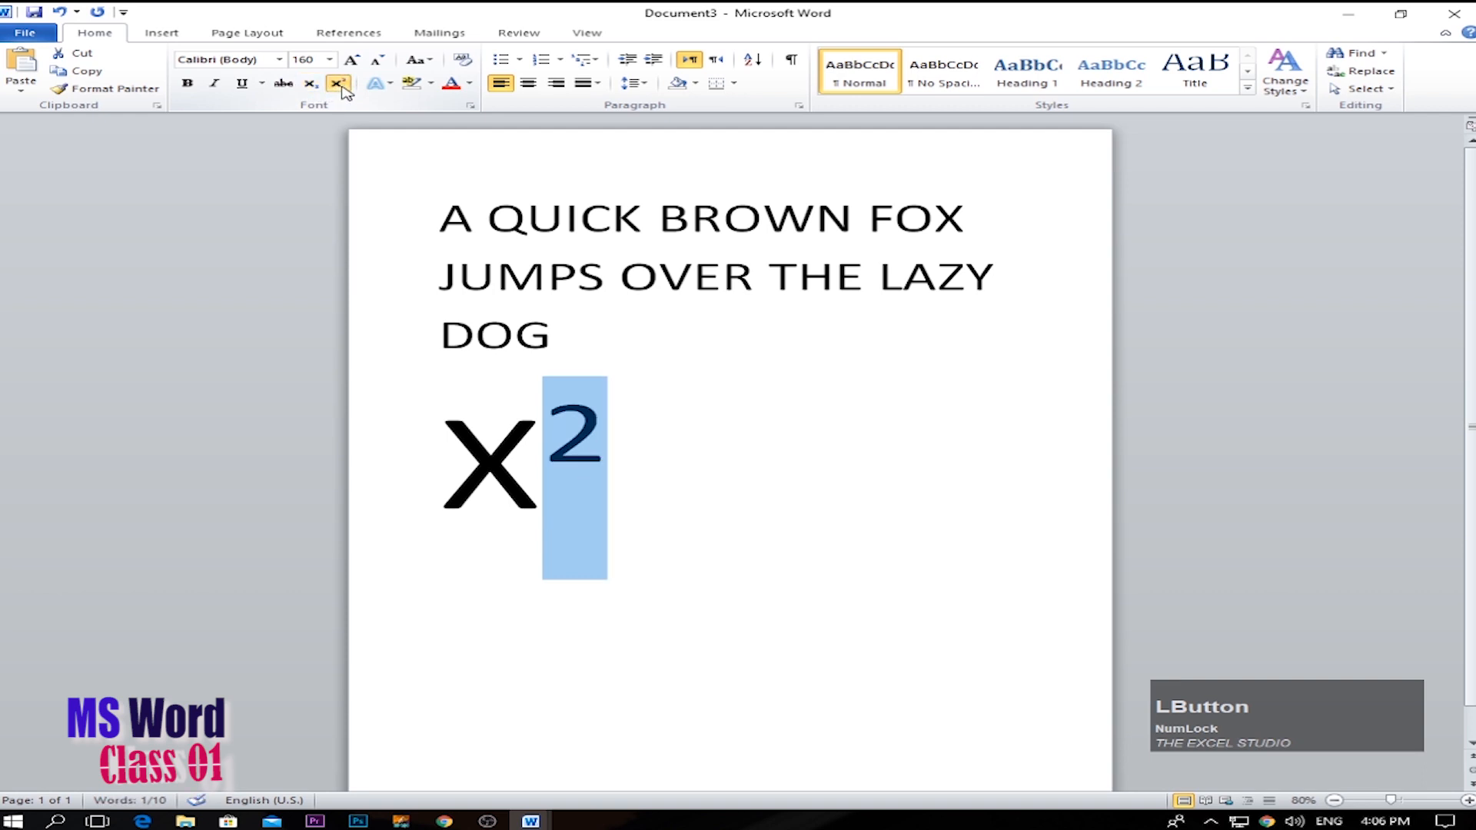
click(338, 85)
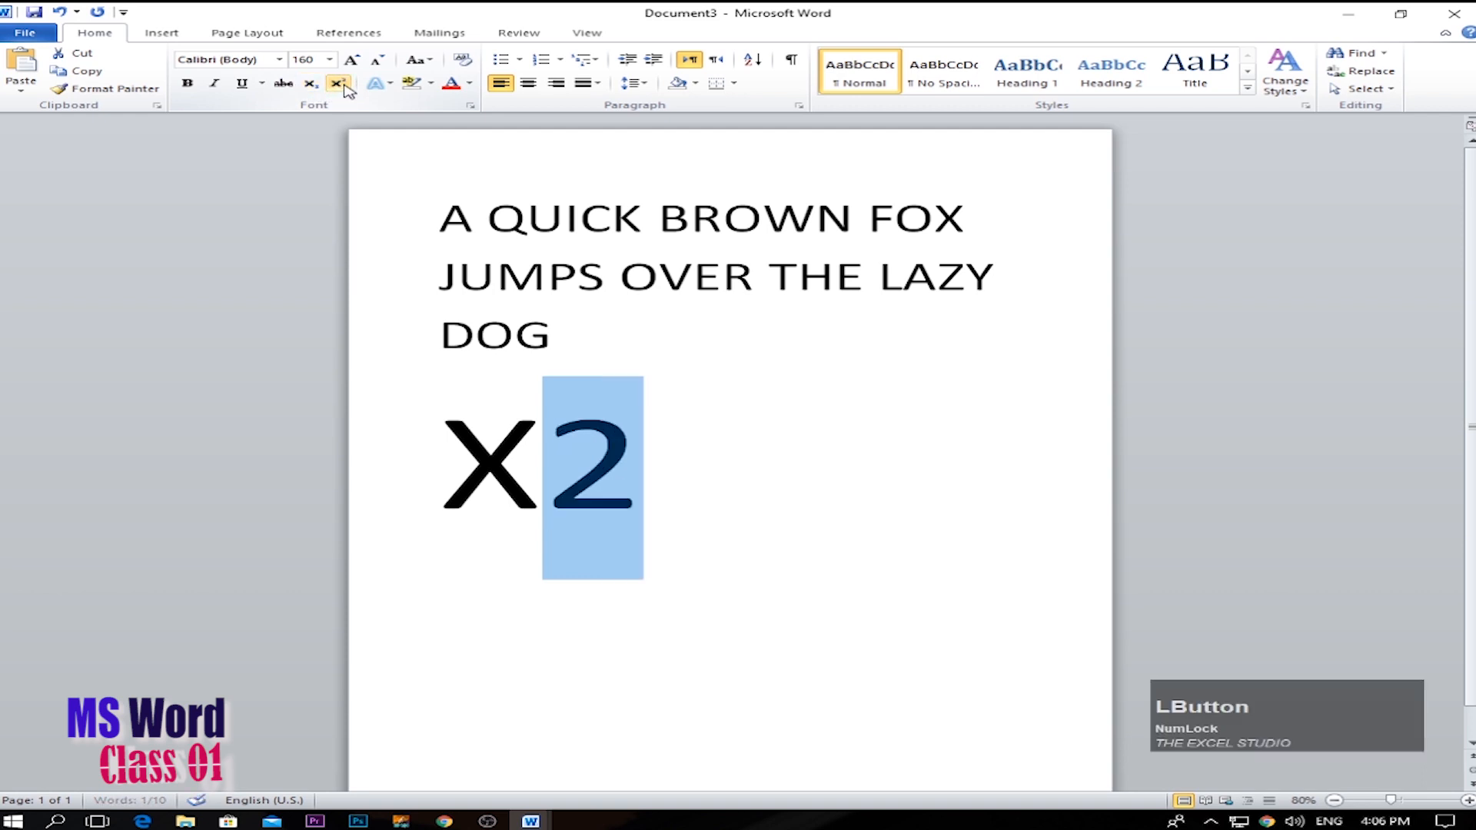
click(682, 490)
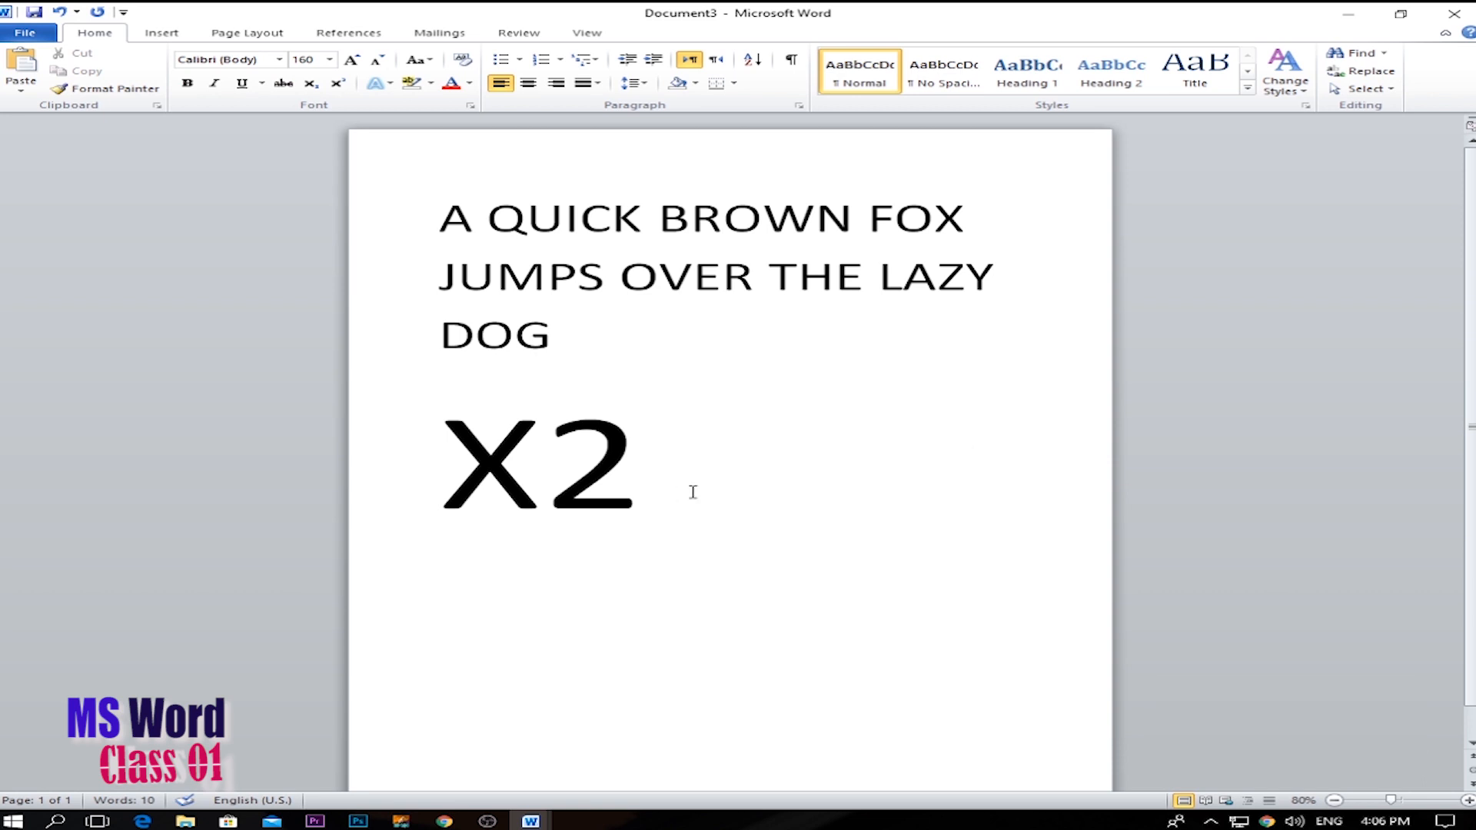
click(701, 494)
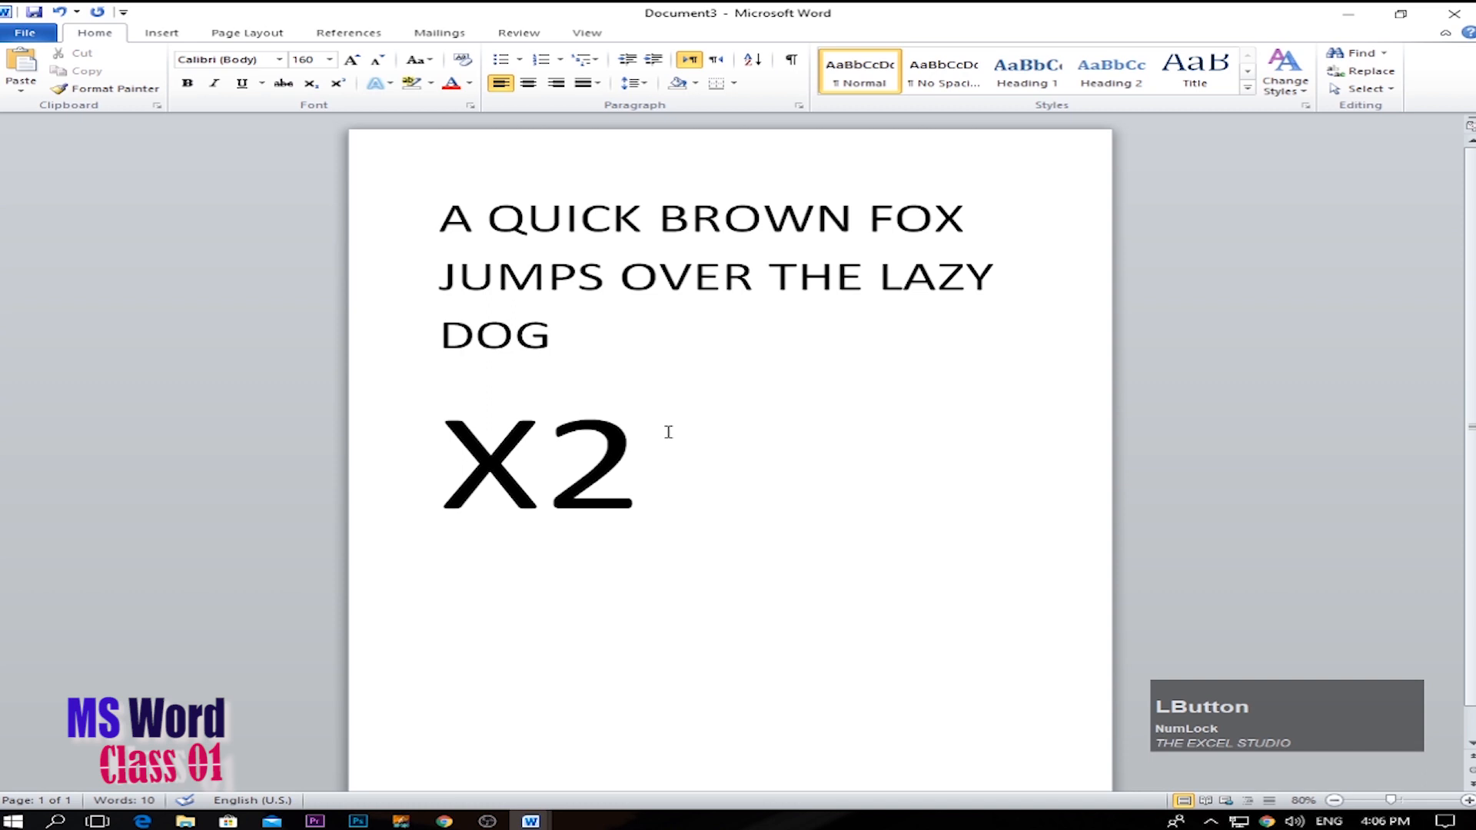
Preview text effects on the sentence, including preset styles, shadow, reflection and glow, without applying any.
drag(549, 343, 435, 206)
click(391, 83)
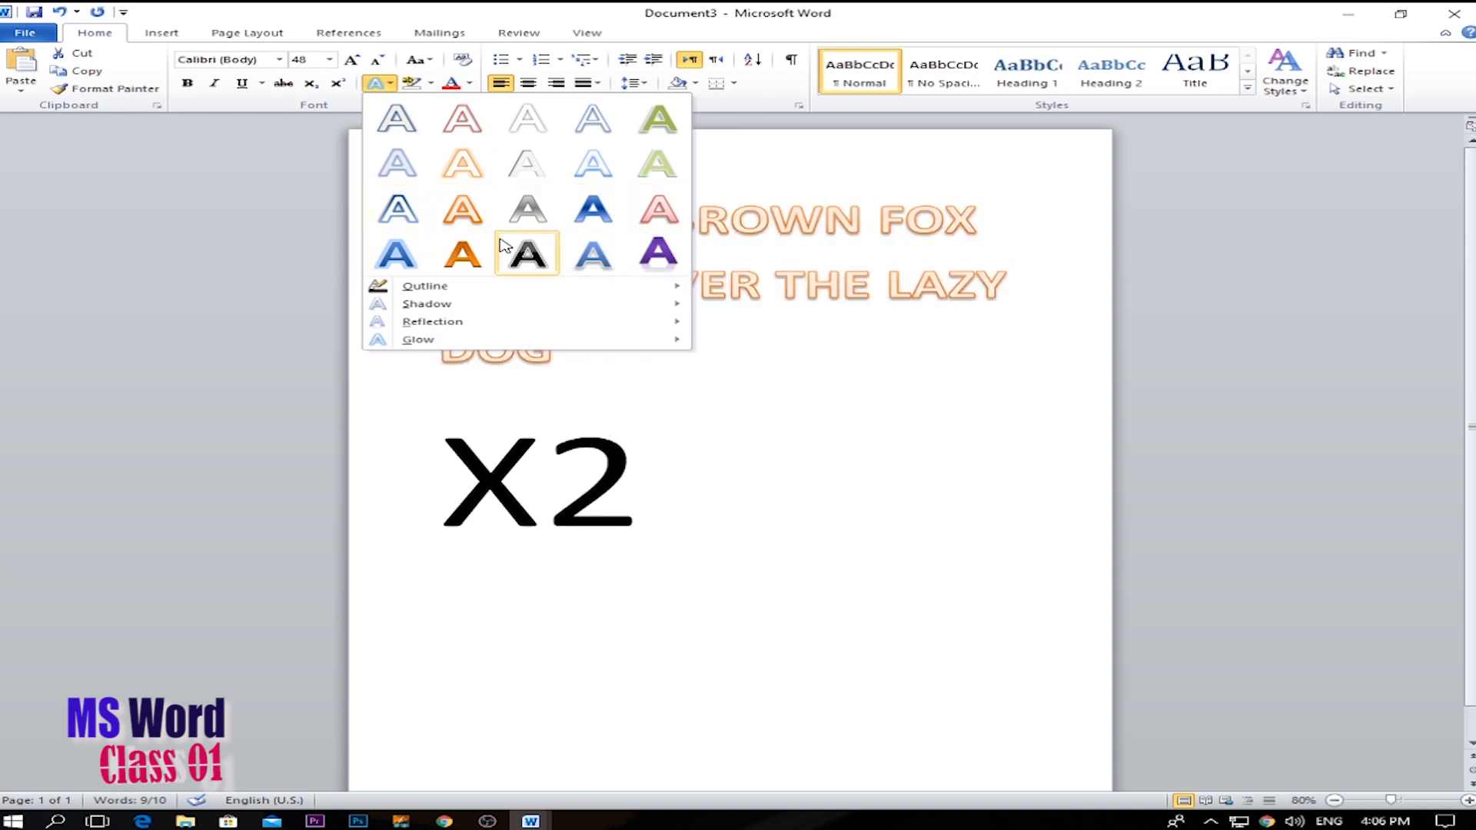
mouse_move(638, 305)
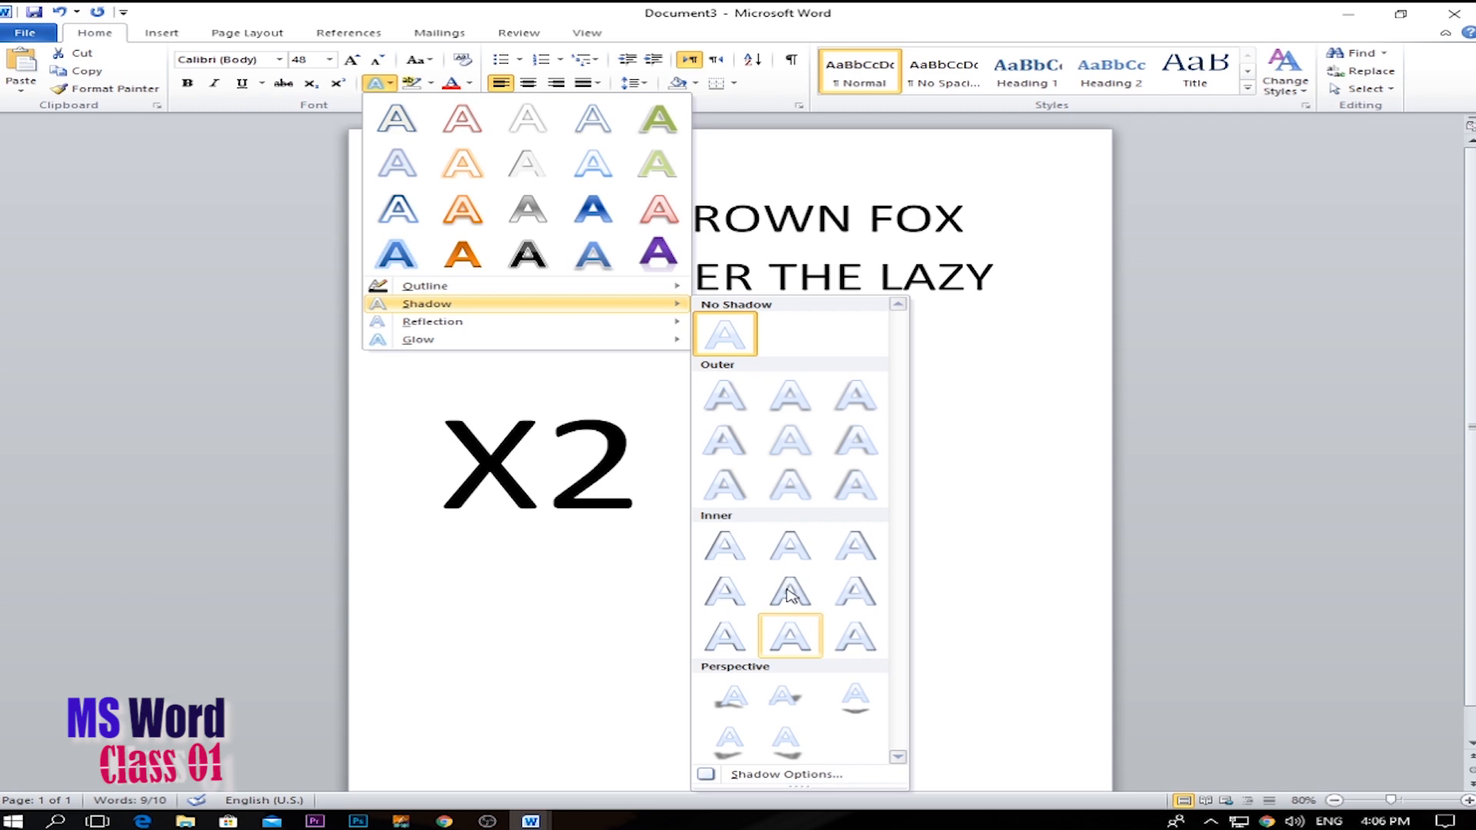
mouse_move(501, 321)
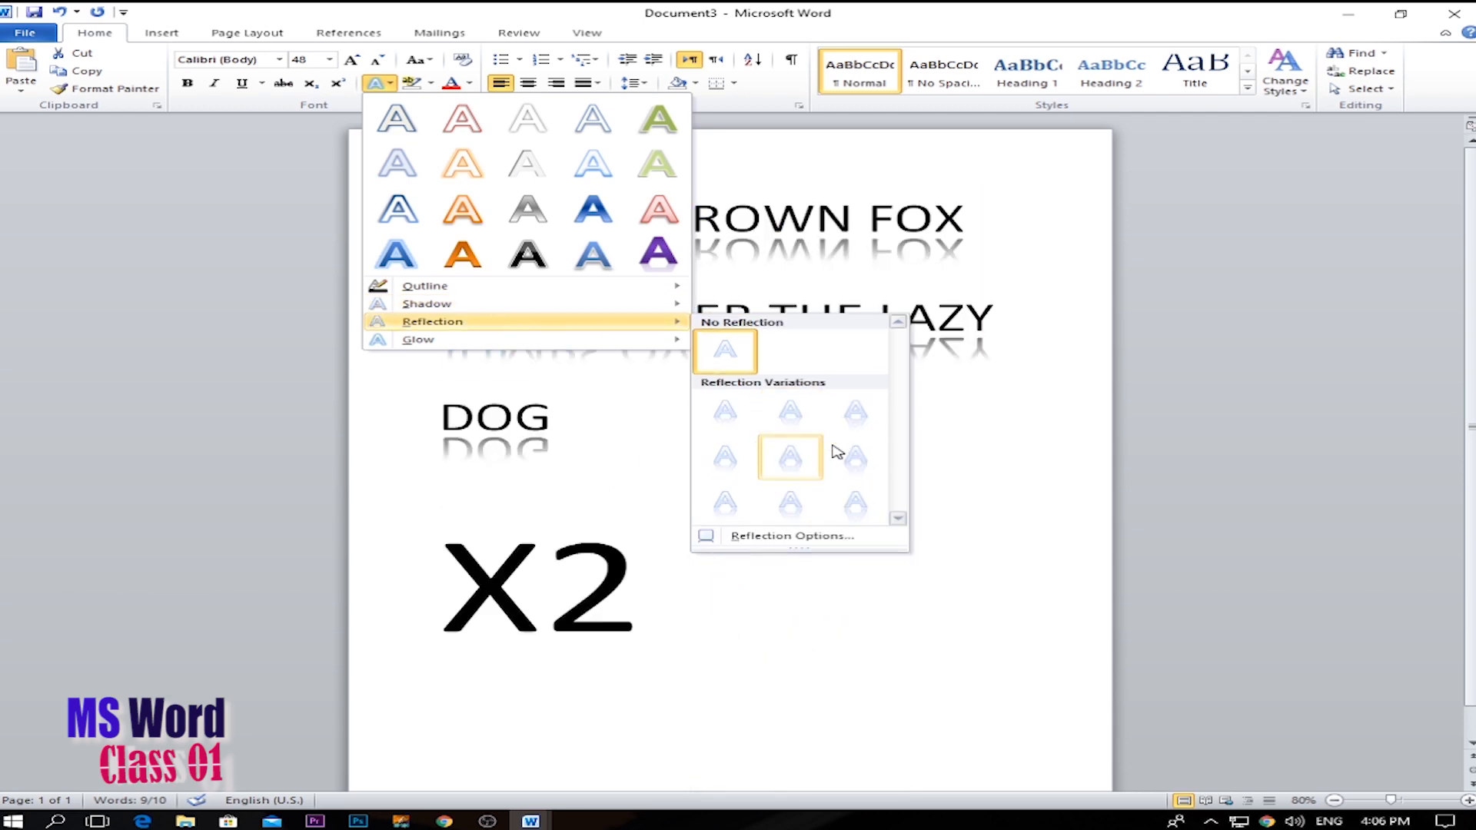
mouse_move(561, 340)
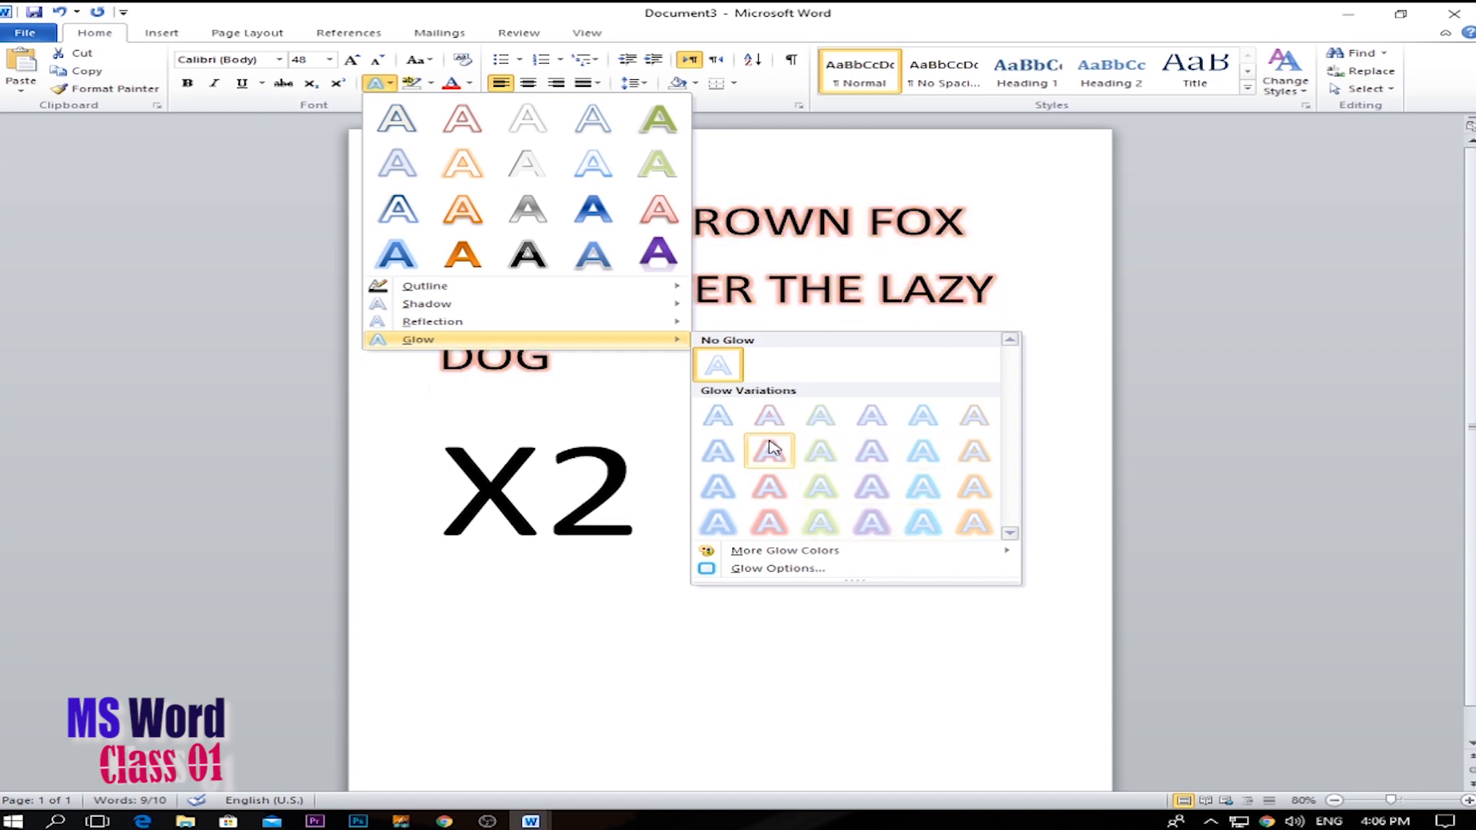
click(1030, 247)
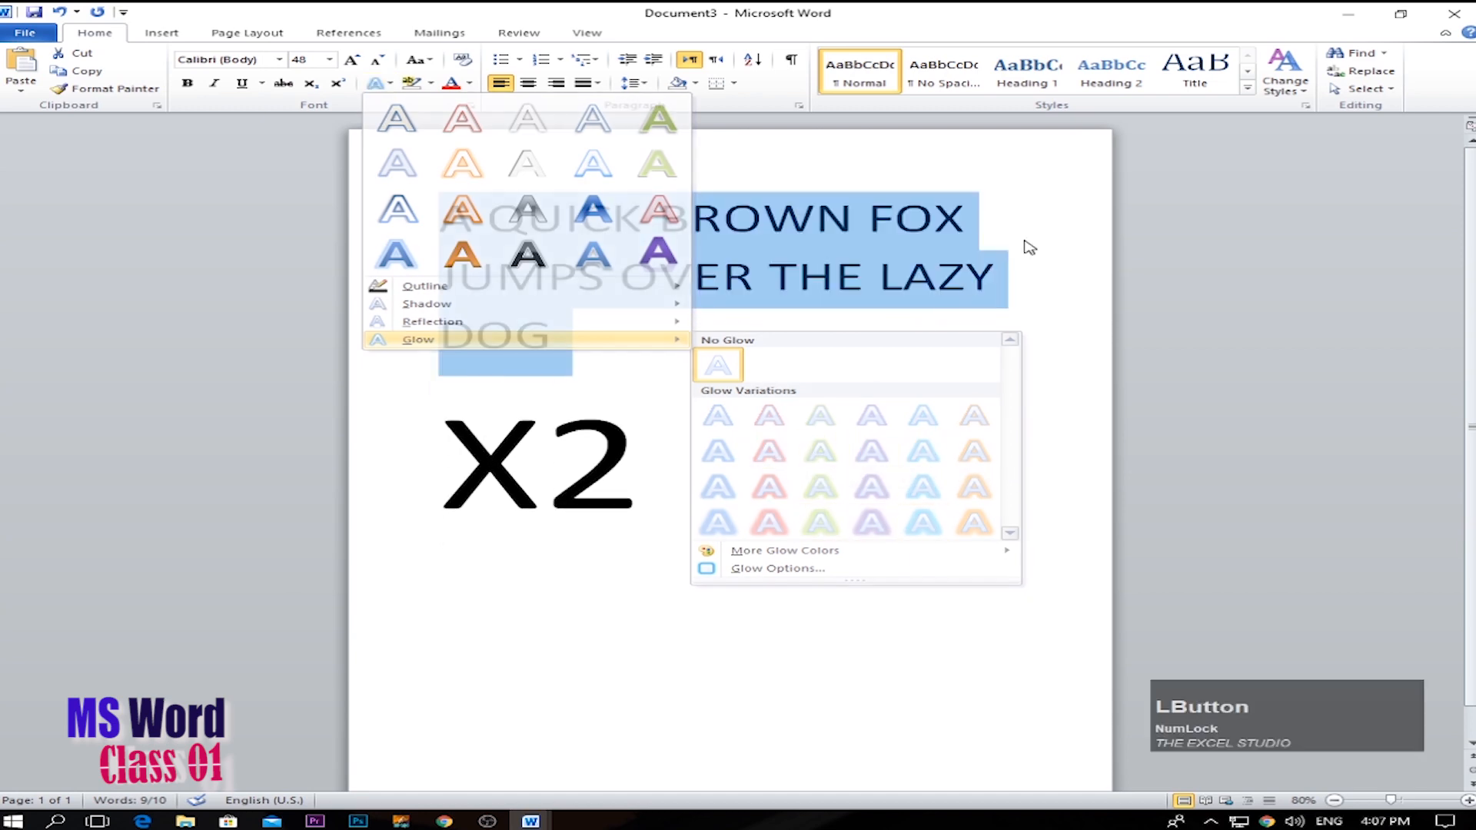
Examine the highlight colours available for the sentence without choosing one.
click(432, 85)
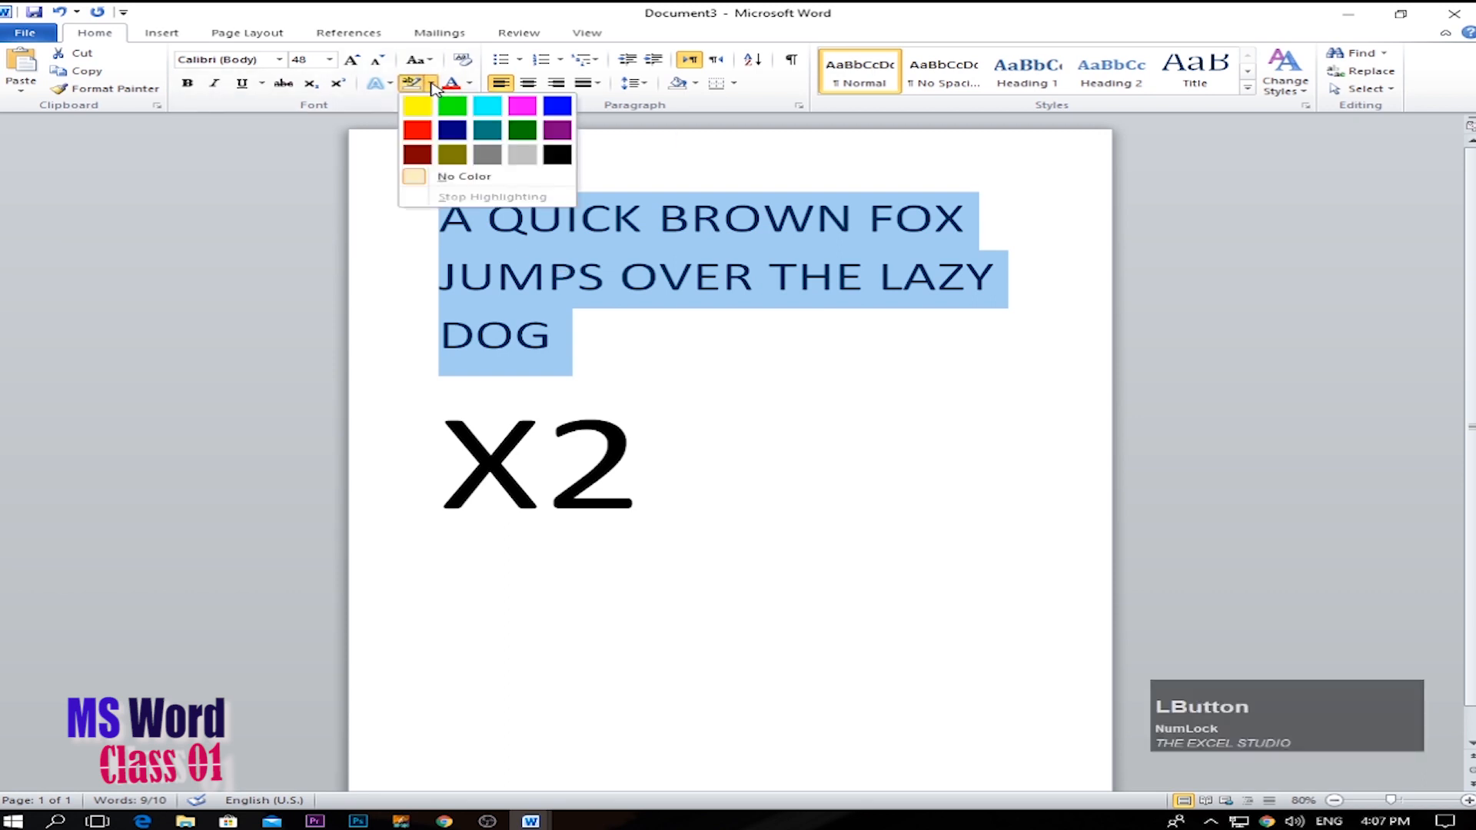
click(429, 102)
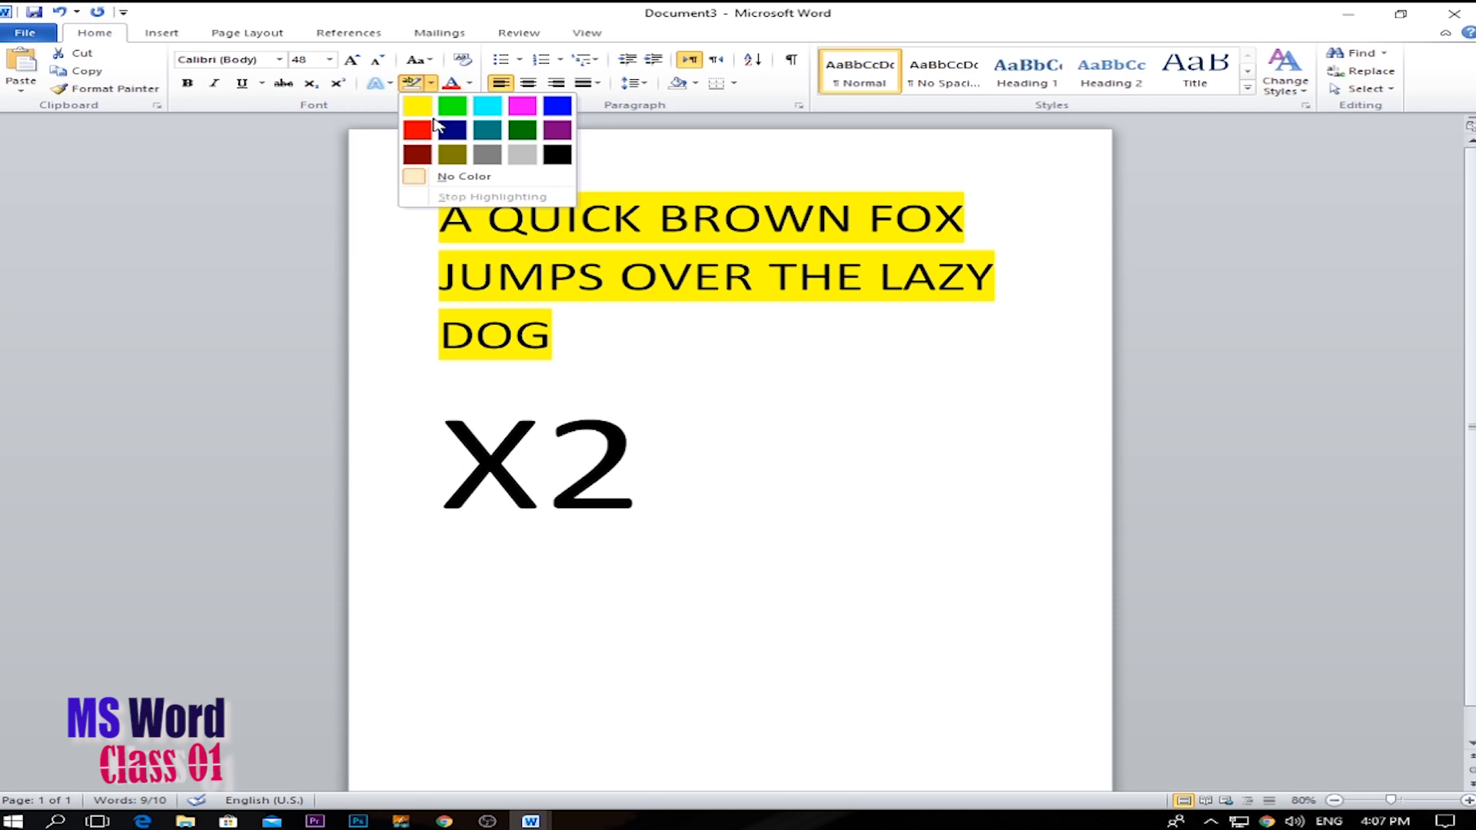
click(644, 278)
click(530, 311)
Select the whole sentence and open the font colour choices for it.
drag(542, 324, 440, 216)
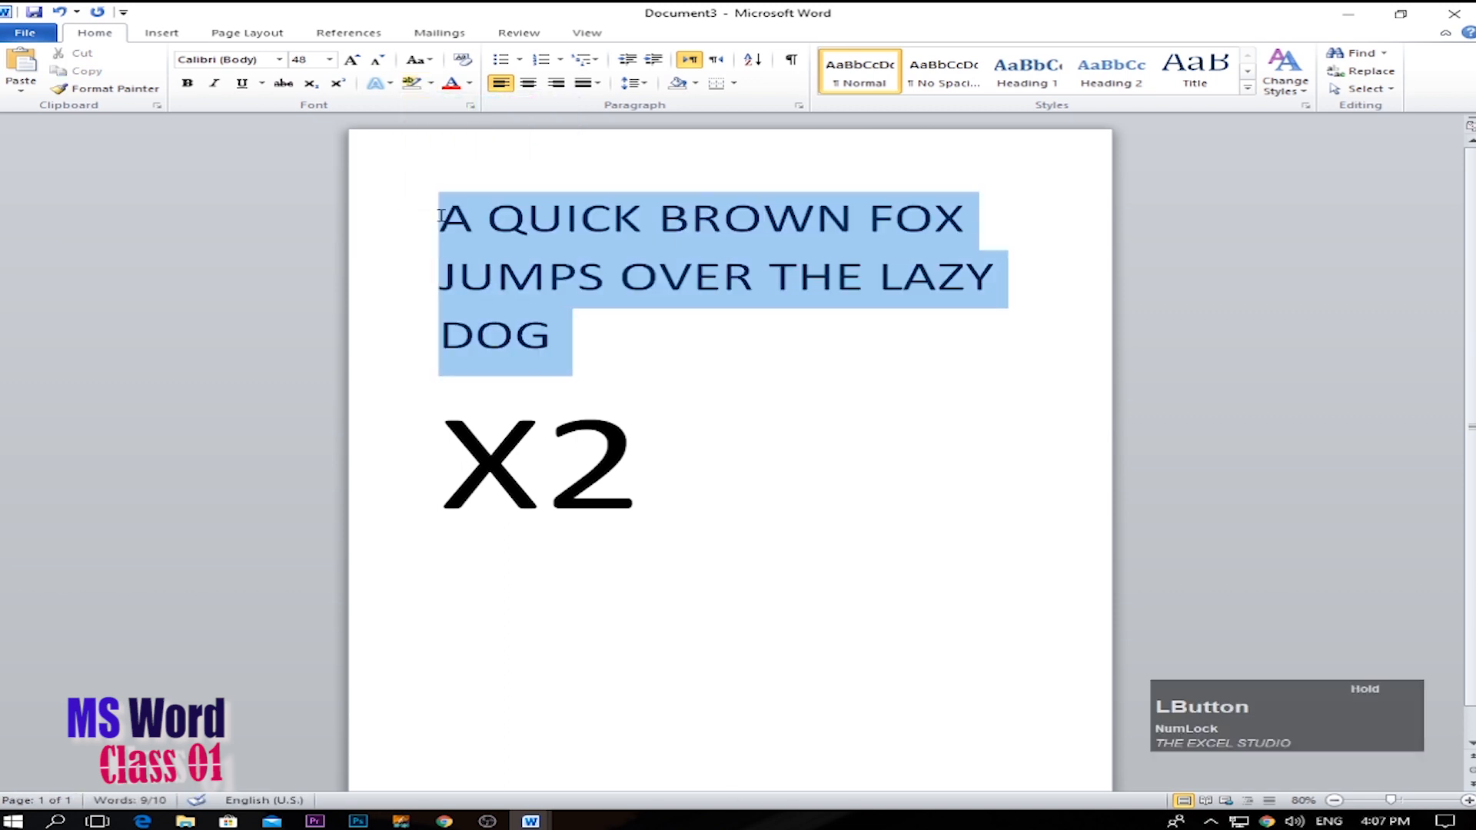
click(468, 85)
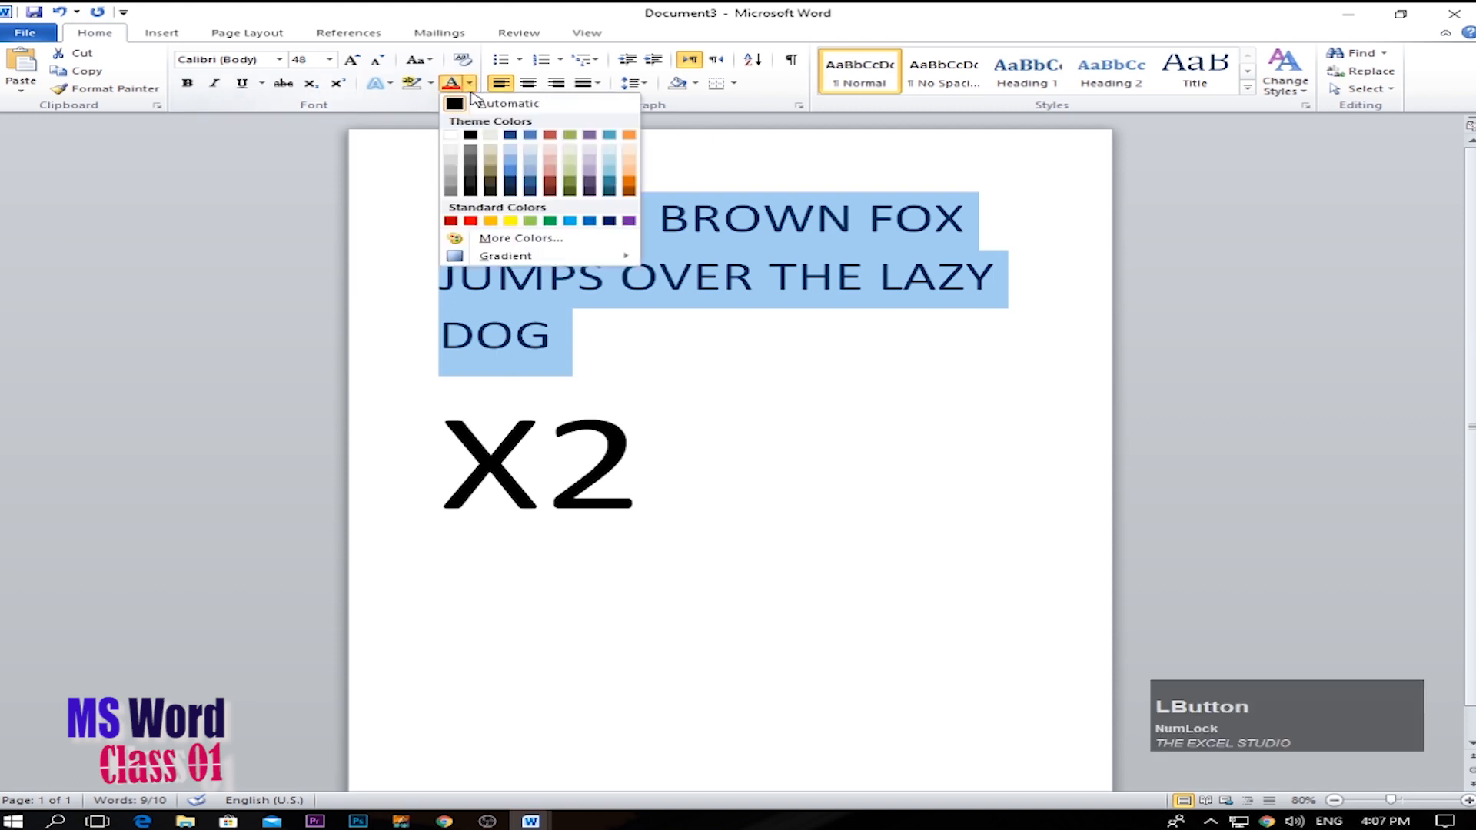